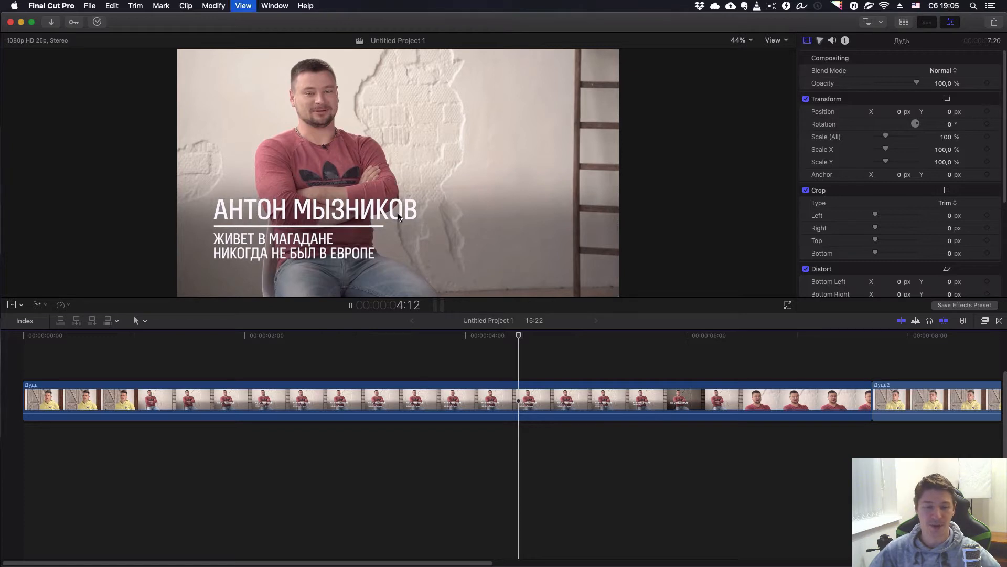
- Play back the end of the lower-third title and step between frames 5:22 and 5:23 to examine the background flicker
key("space")
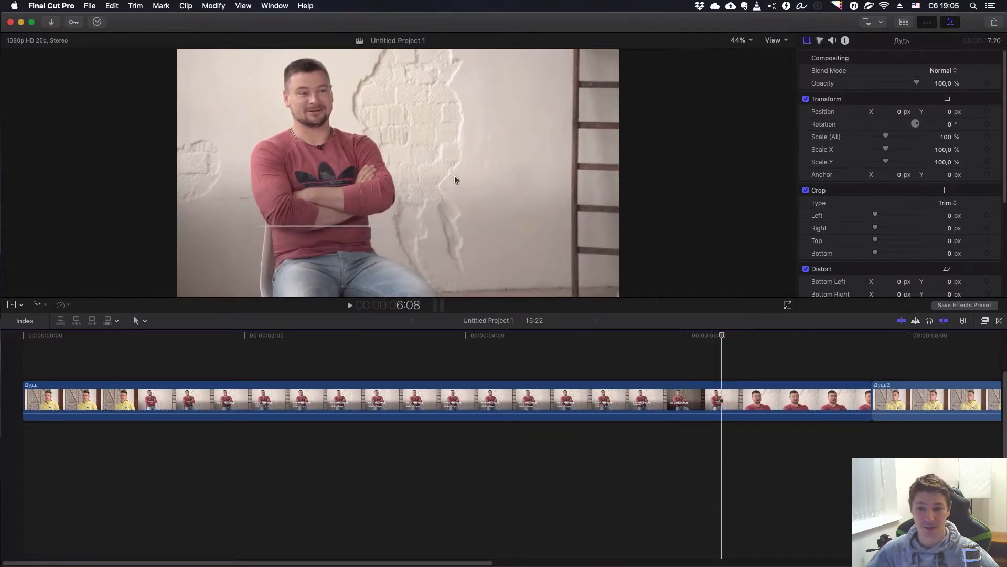
left_click(602, 336)
key("space")
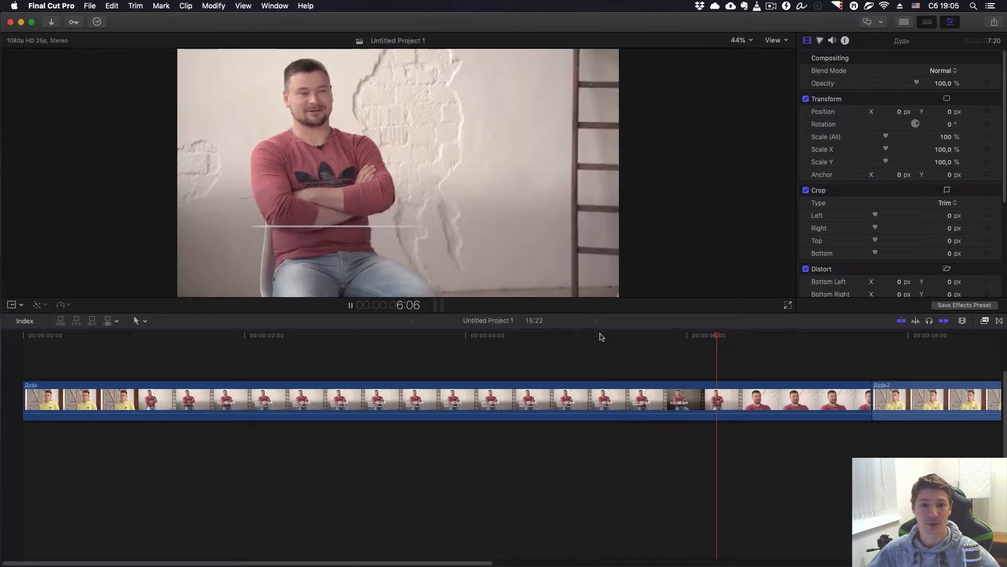
key("space")
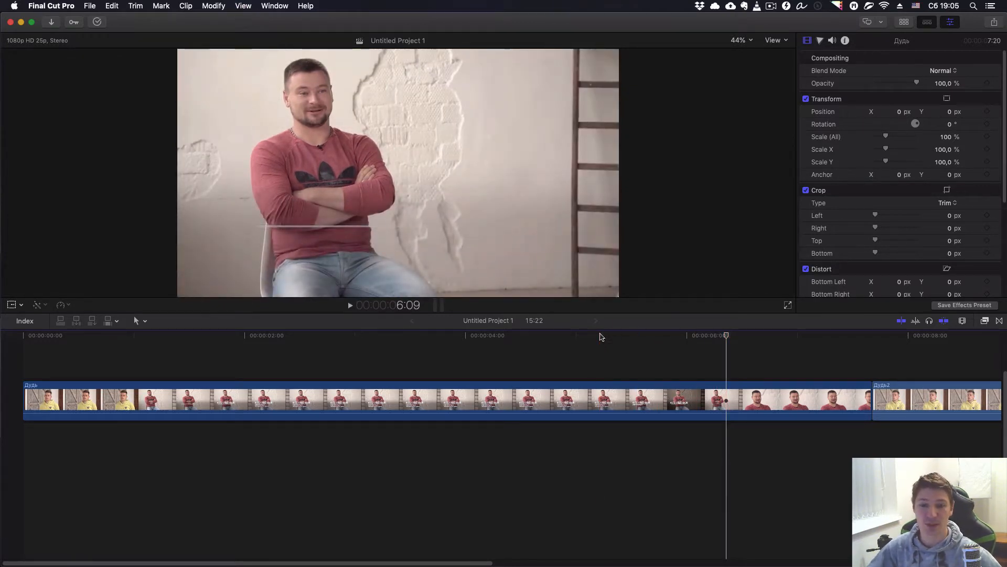
key("super+equal")
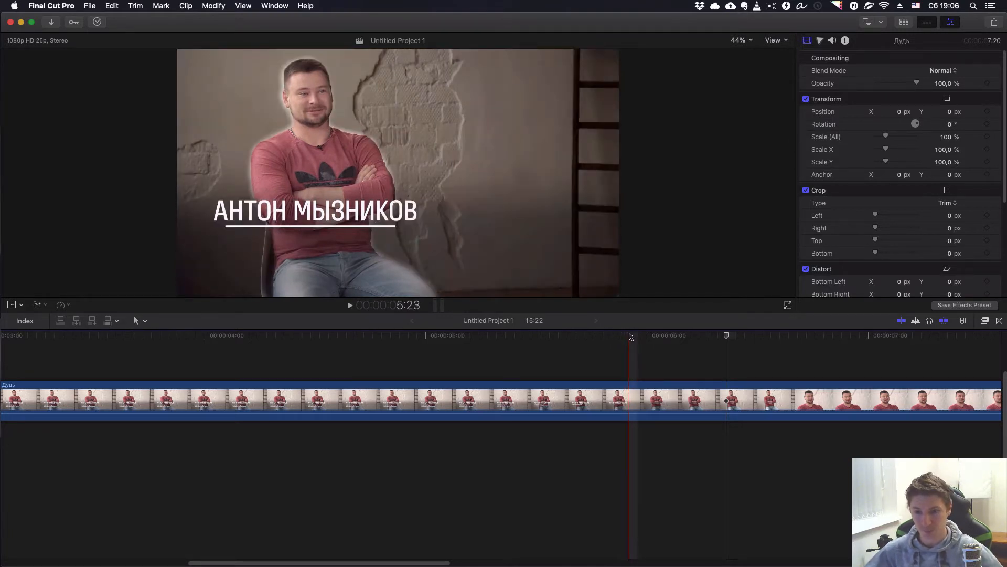
left_click(630, 335)
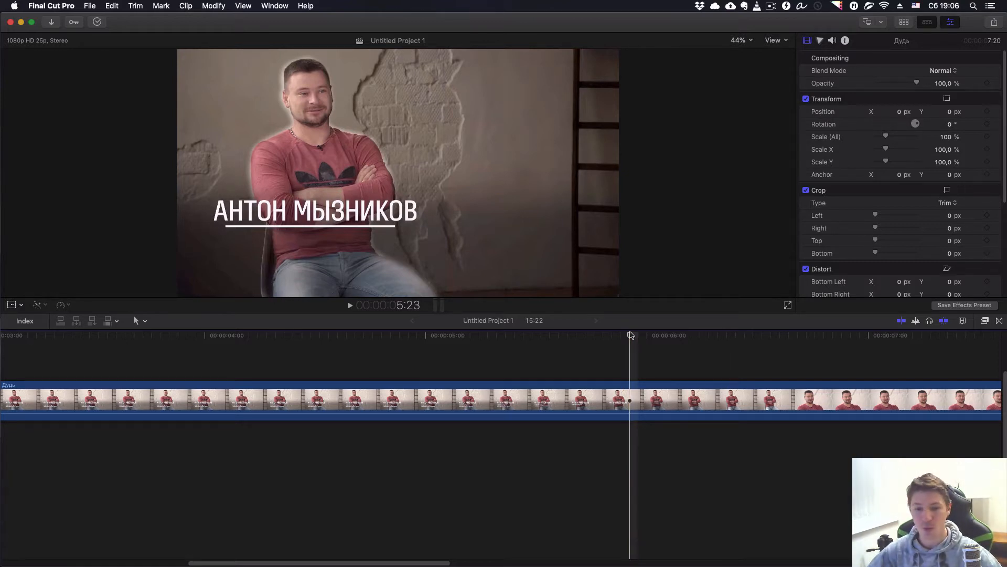
key("Left")
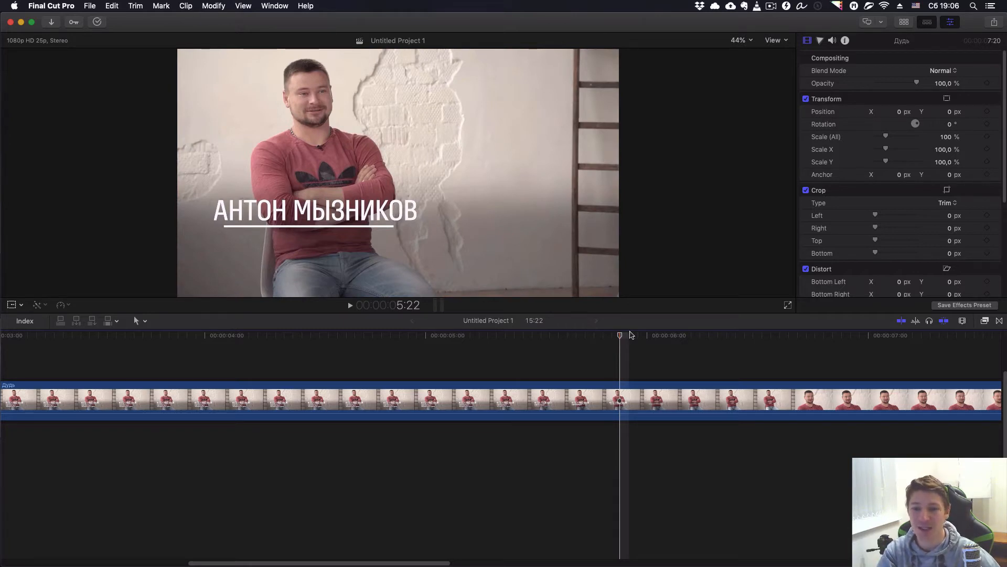
key("Right")
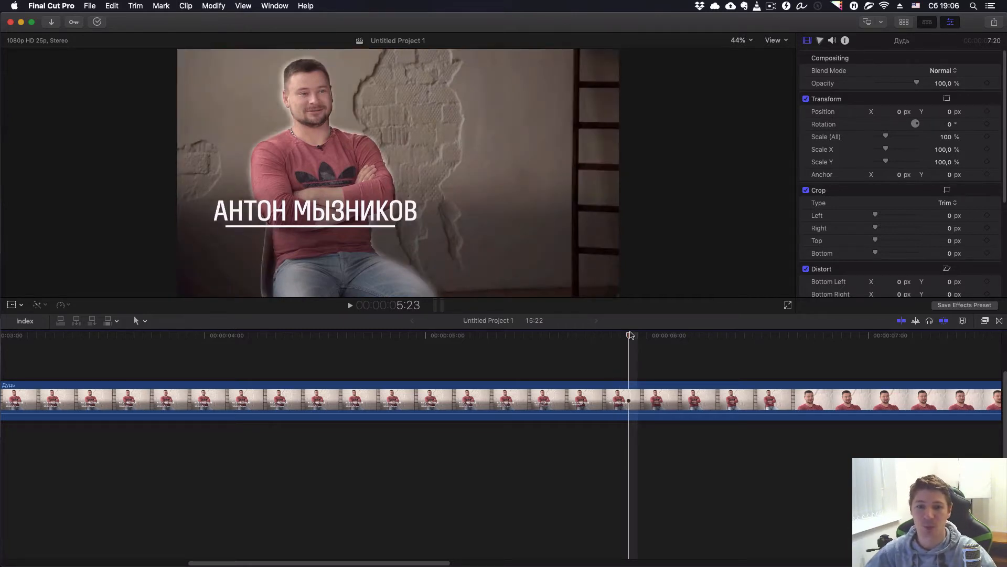
key("Left")
key("Right")
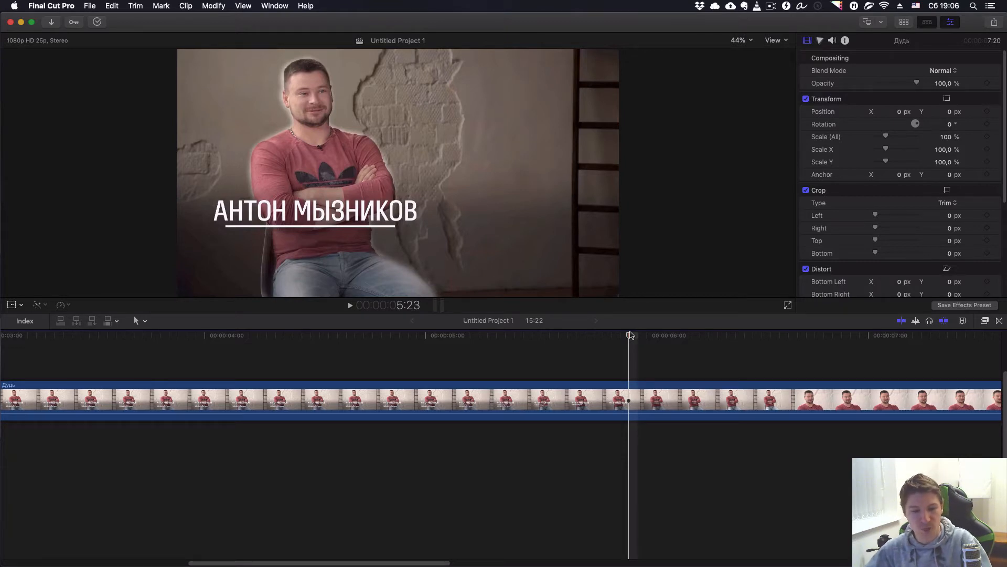
- Show the Solids generators and place the black Custom solid beneath the Дудь clip, starting at 5:23
key("alt+super+1")
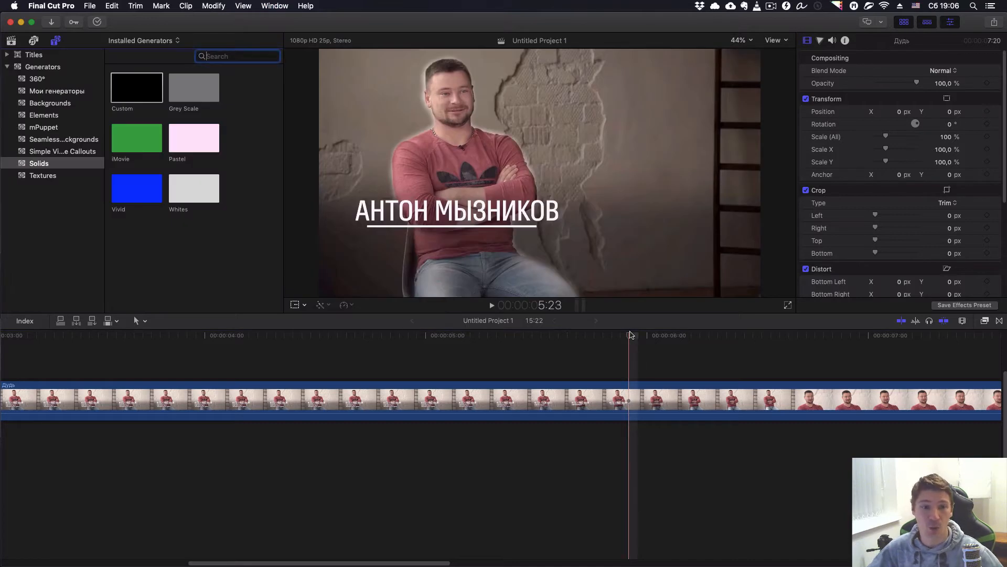
left_click(631, 335)
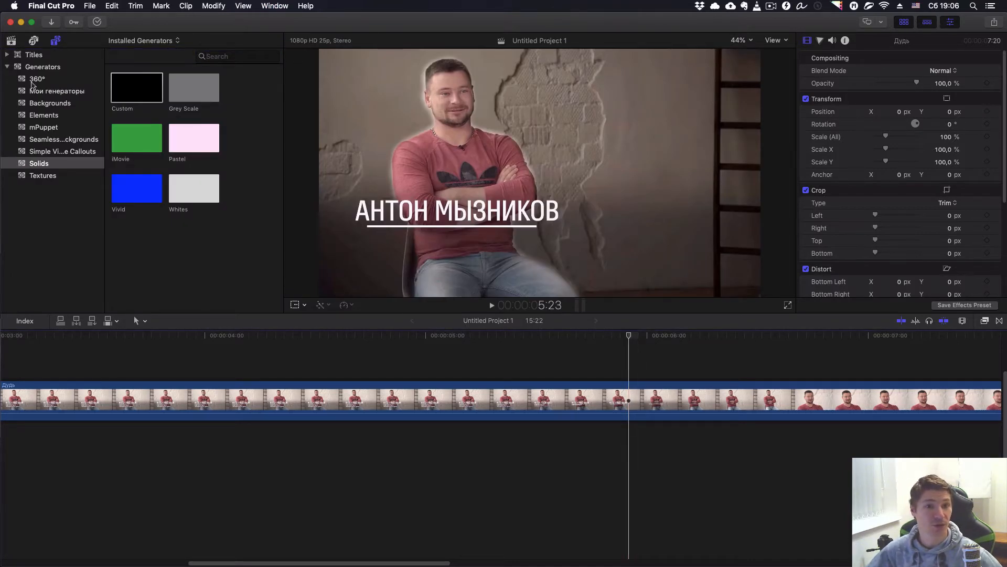
left_click(131, 93)
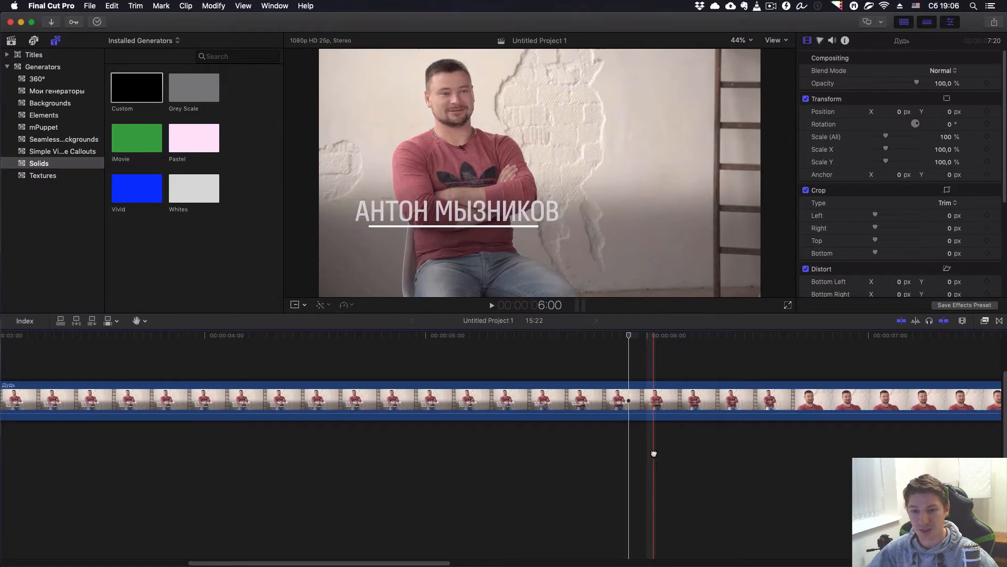
scroll(654, 453, "right", 5)
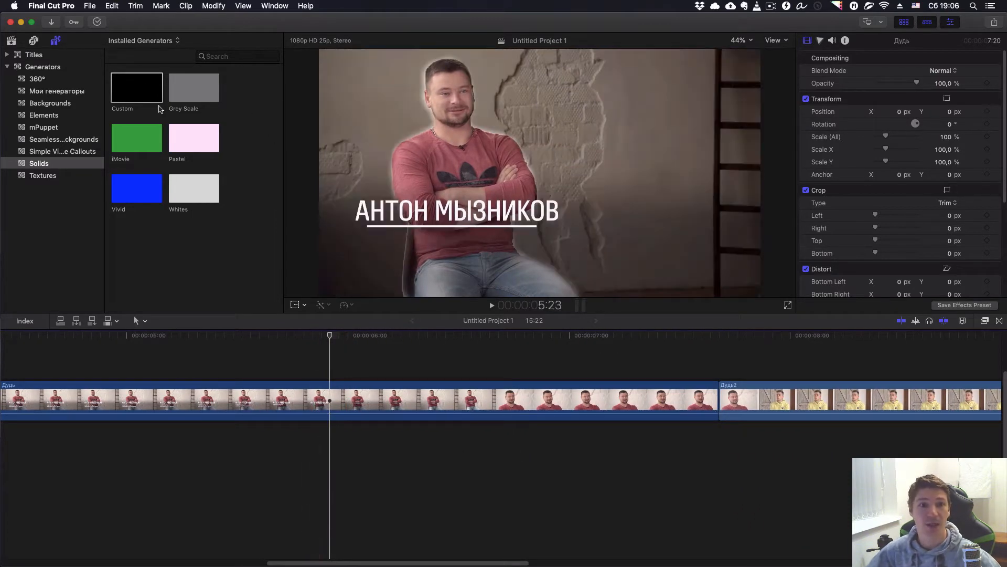
left_click_drag(135, 88, 334, 471)
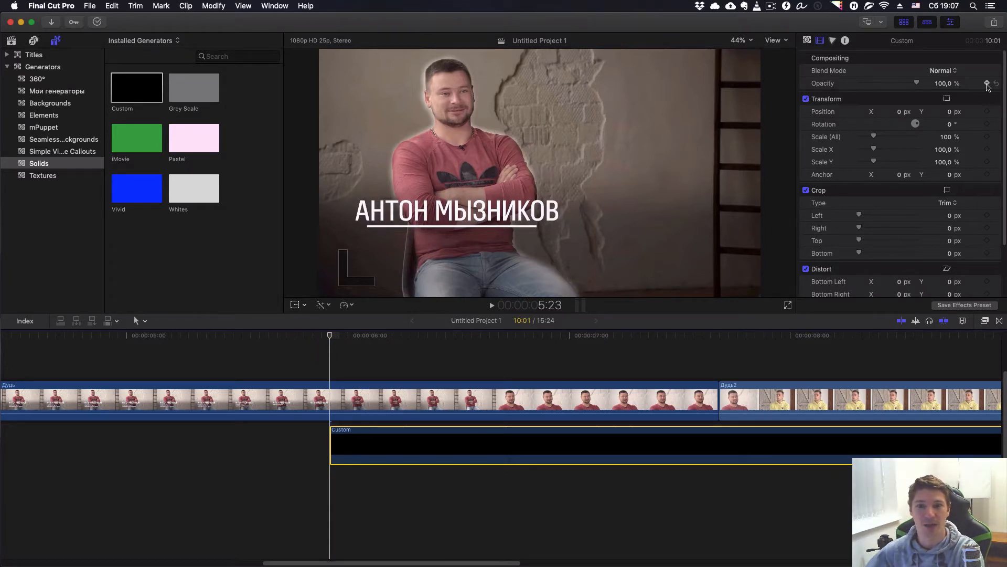
- Keyframe the Custom solid's opacity at 100% at 5:23, 0% at 5:24 and 0% at 6:00
key("Right")
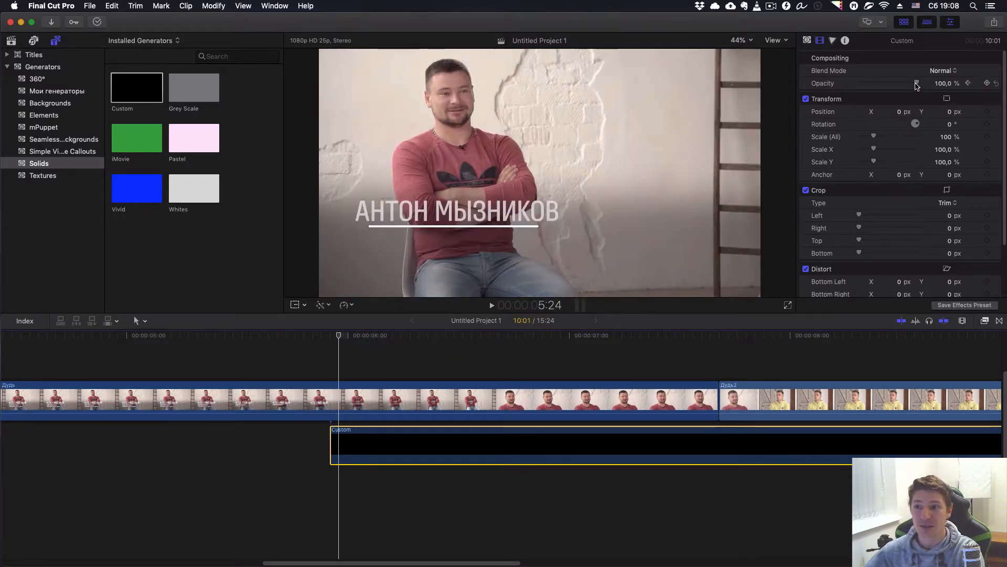
left_click_drag(916, 84, 842, 88)
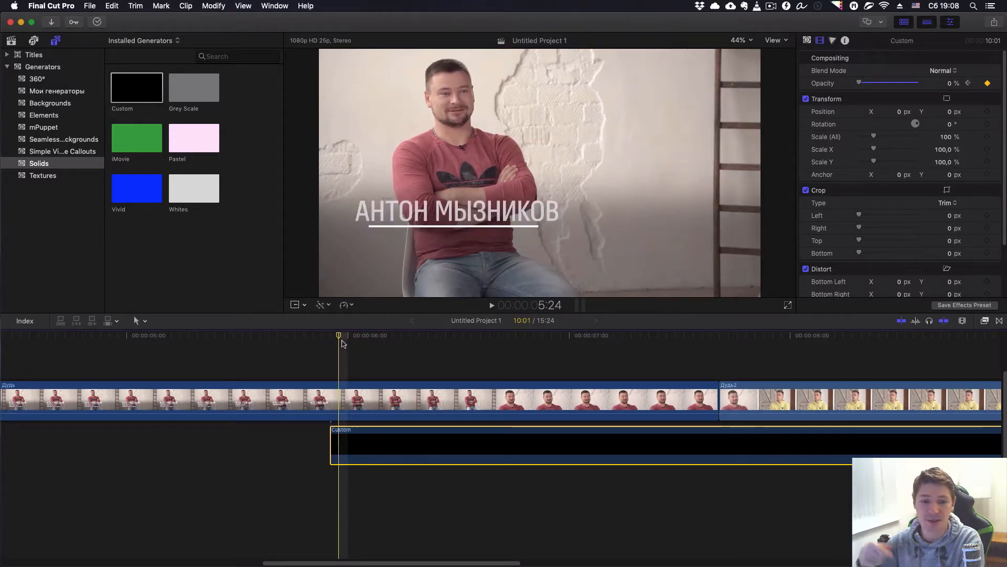
key("Right")
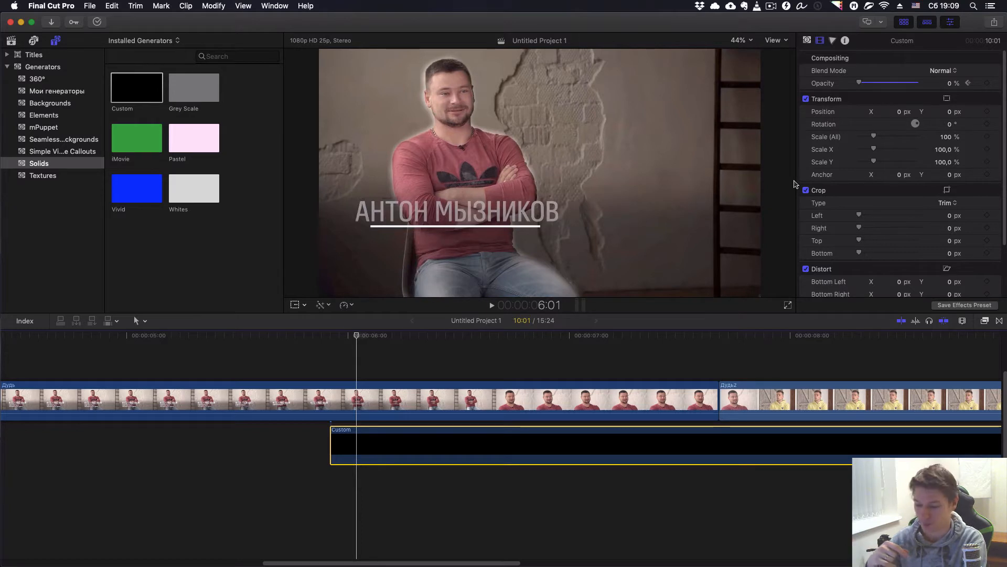
key("Left")
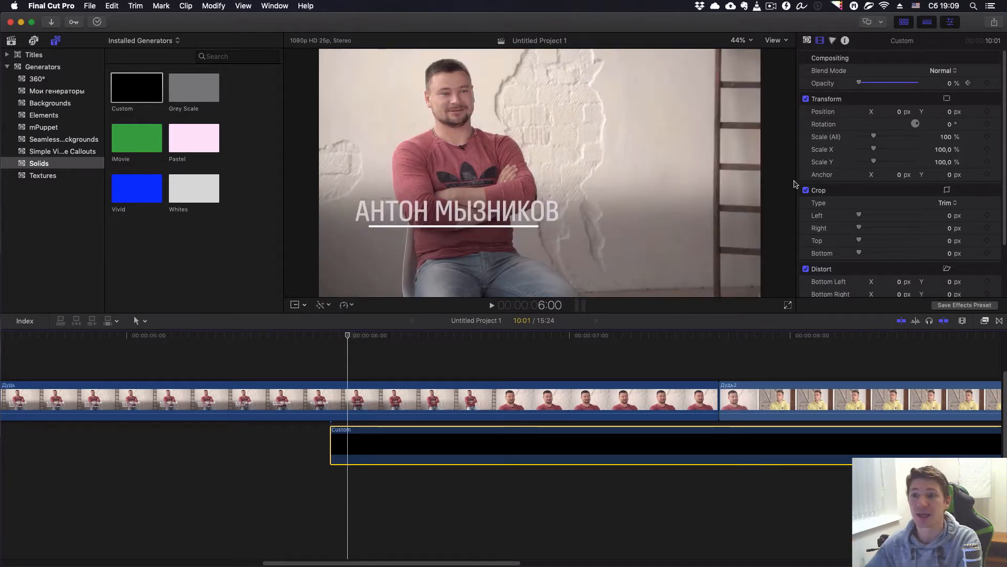
left_click(988, 84)
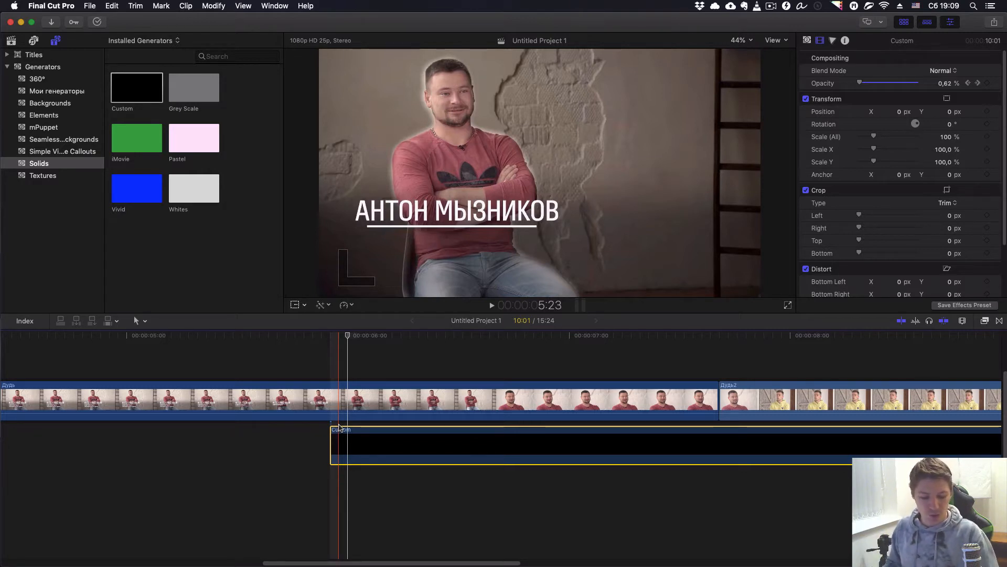
- Show the video animation of the Custom solid in the timeline and check its opacity keyframes
key("ctrl+v")
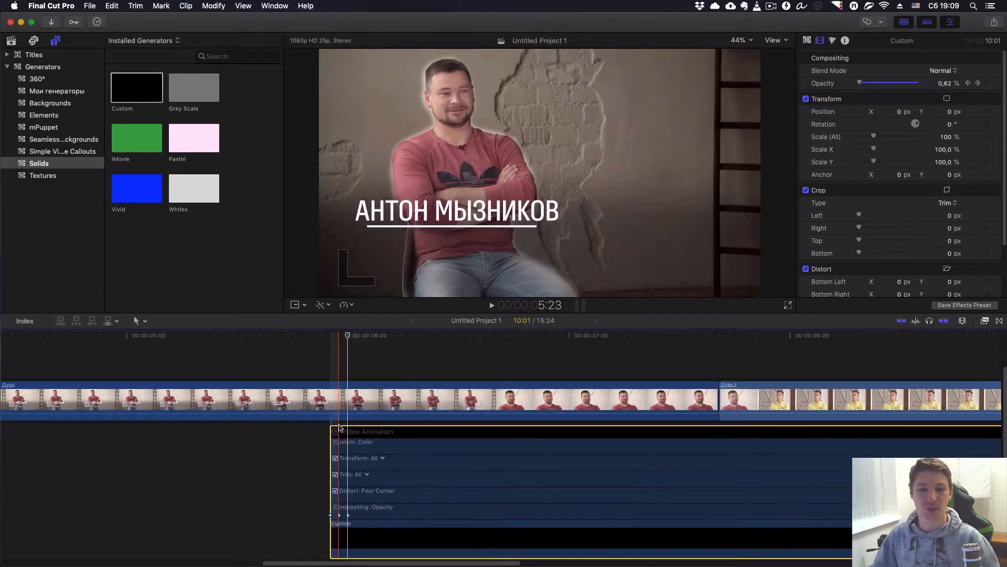
key("super+equal")
key("super+equal")
key("super+equal")
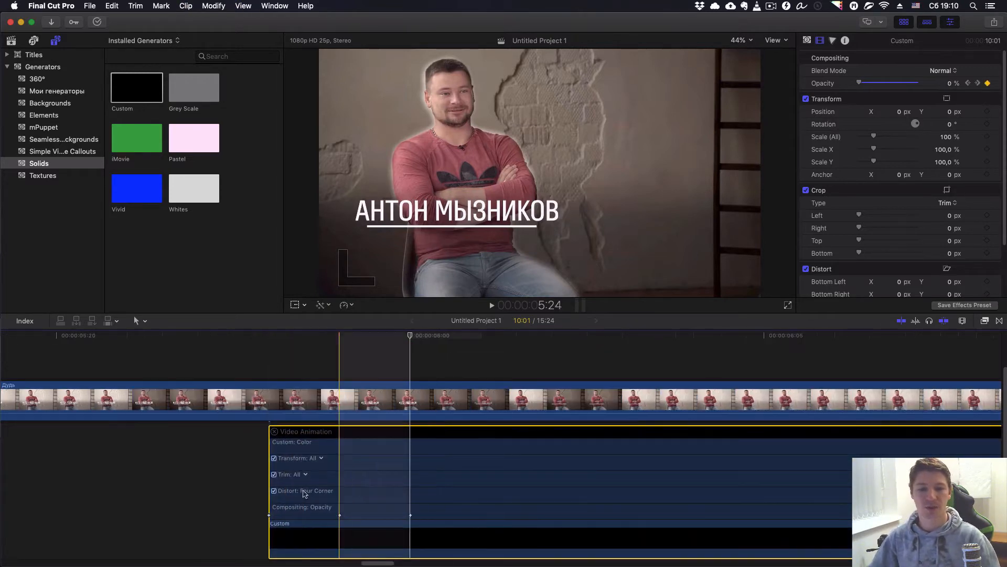
left_click(268, 521)
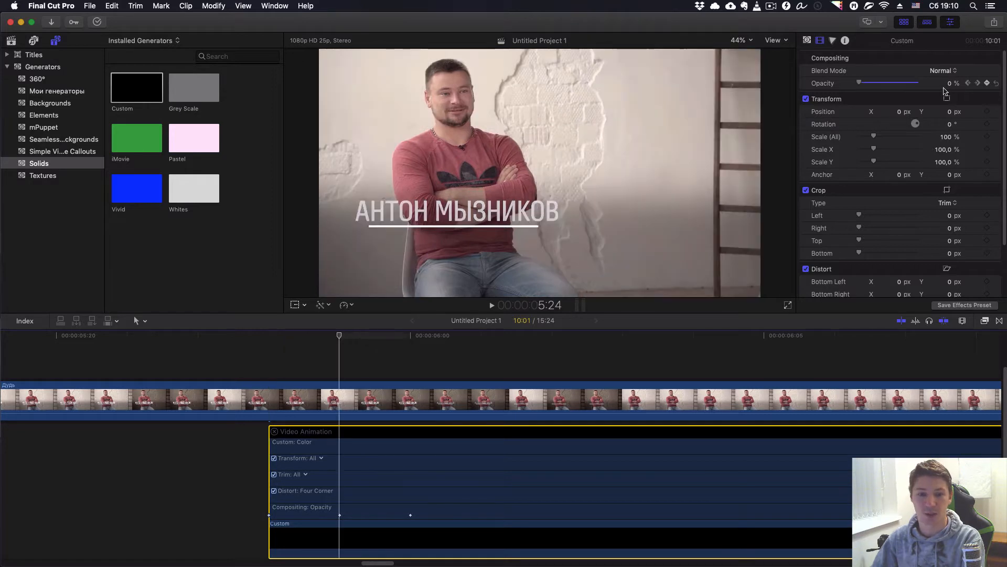
left_click(339, 441)
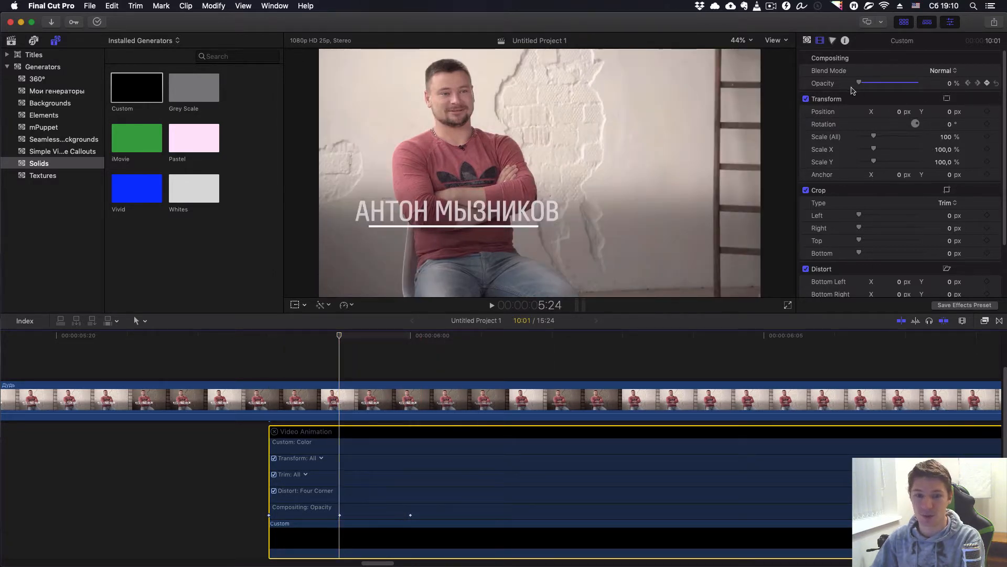
- Add an opacity keyframe of 100% to the Custom solid at 6:01
key("alt+apostrophe")
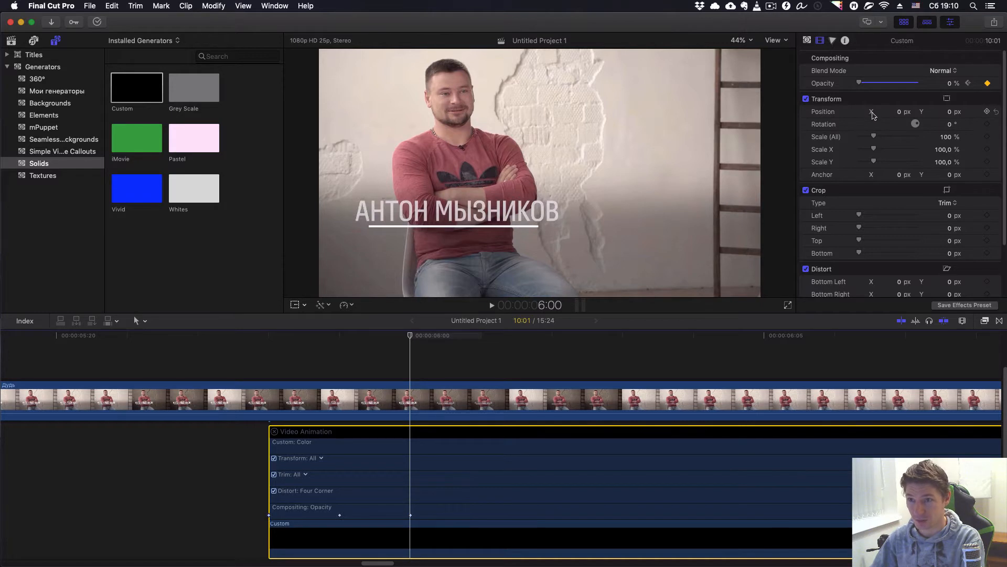
key("Right")
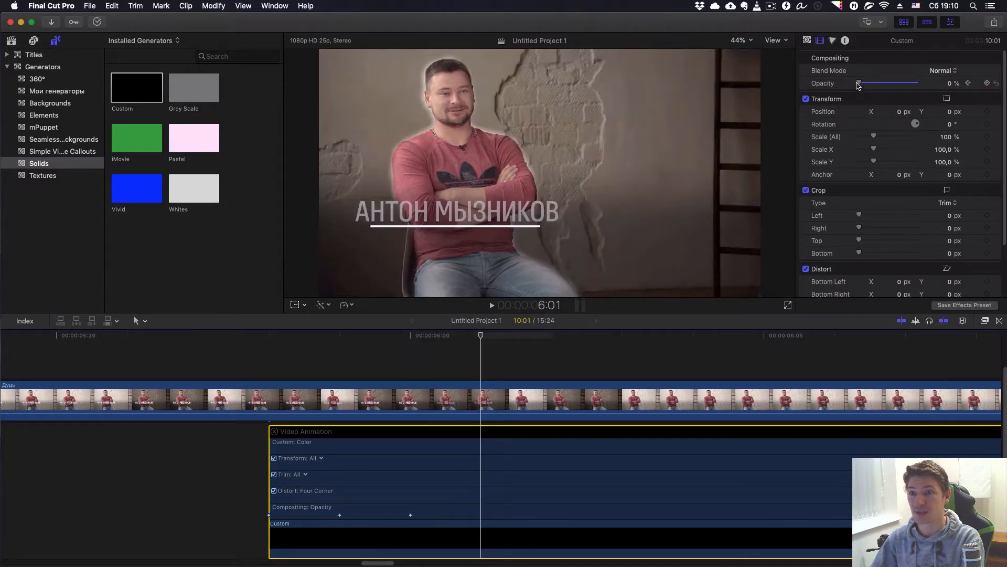
key("Left")
key("Right")
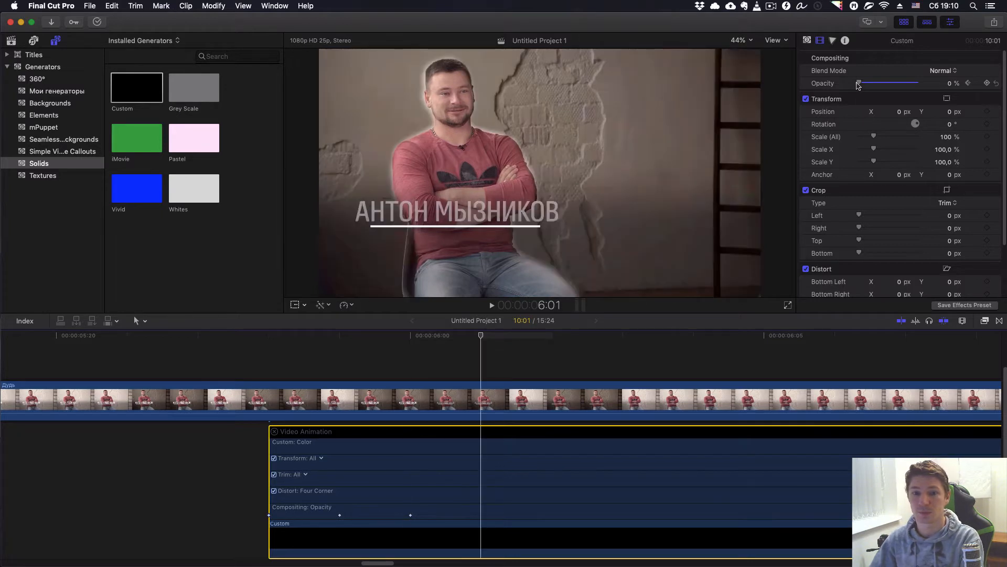
left_click_drag(859, 85, 927, 87)
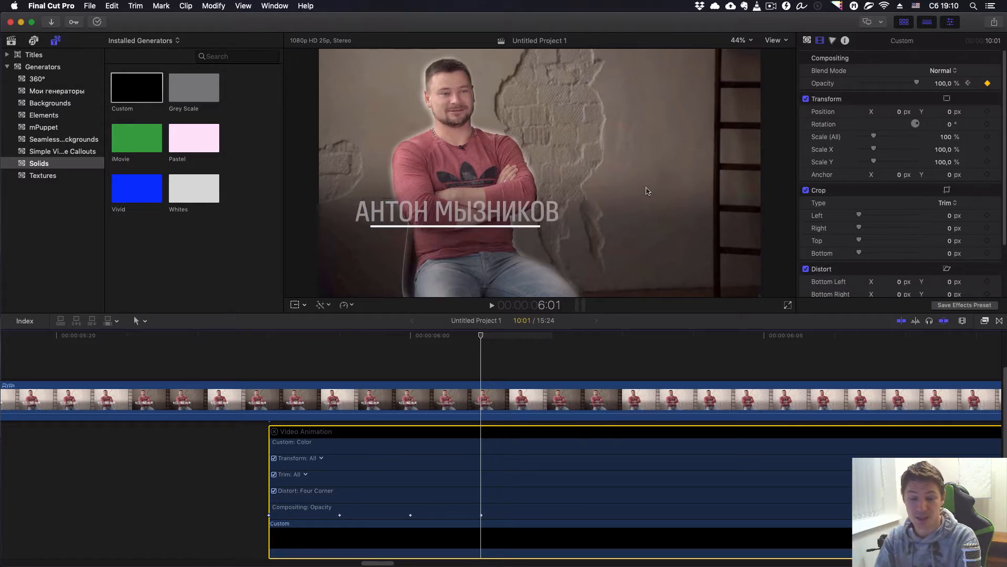
- Keyframe the Custom solid's opacity at 100% at 6:02 and at 0% at 6:03
key("Right")
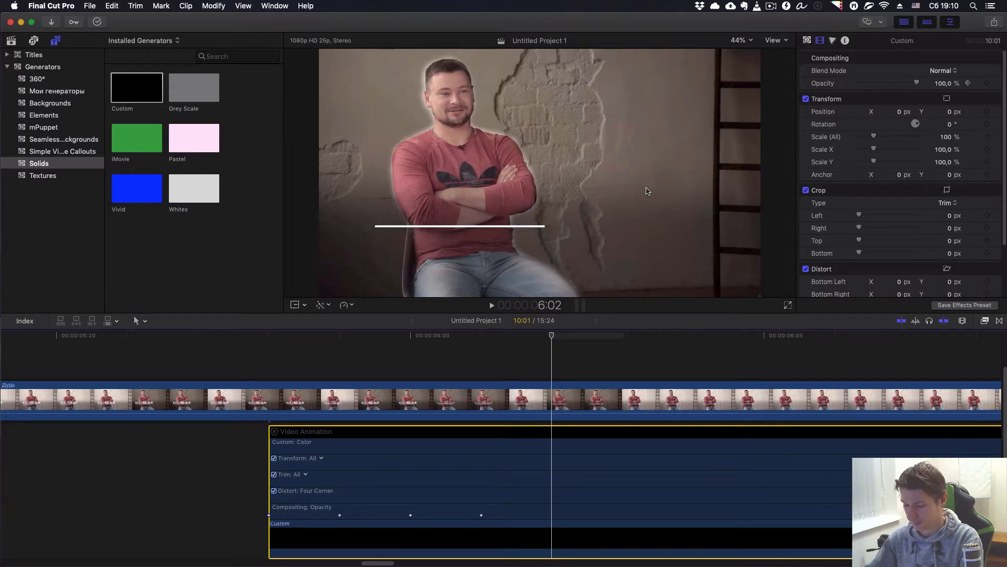
key("Right")
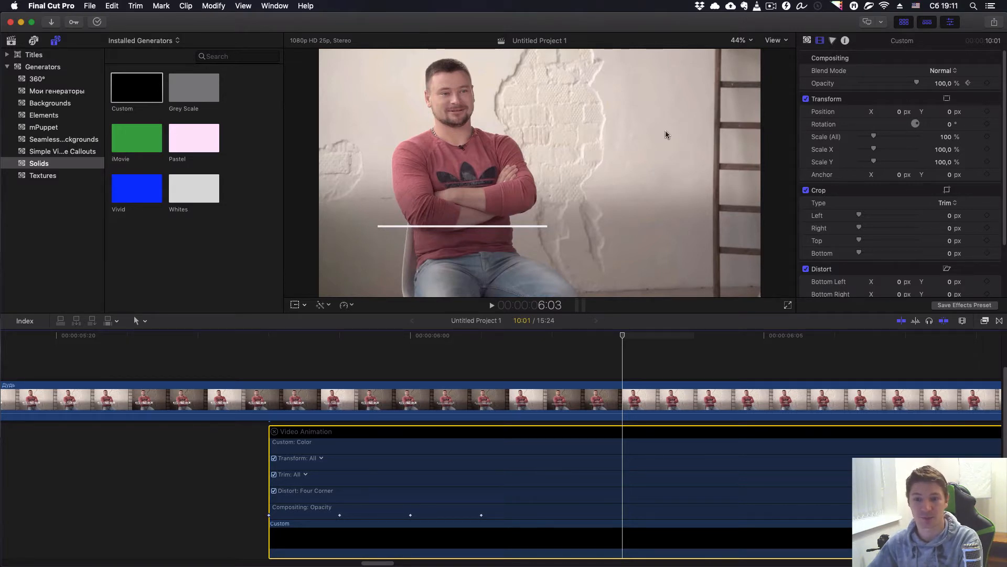
key("Left")
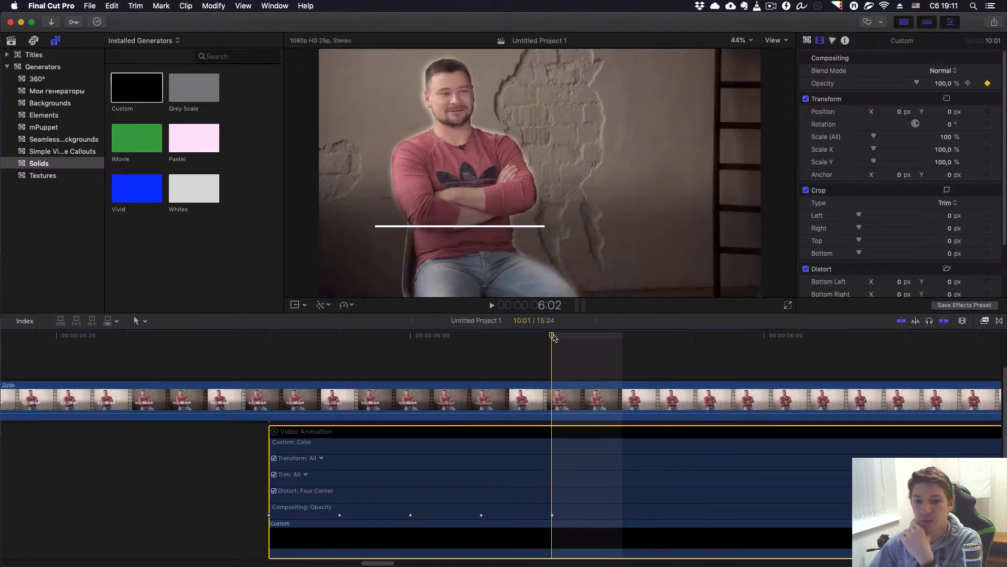
key("Right")
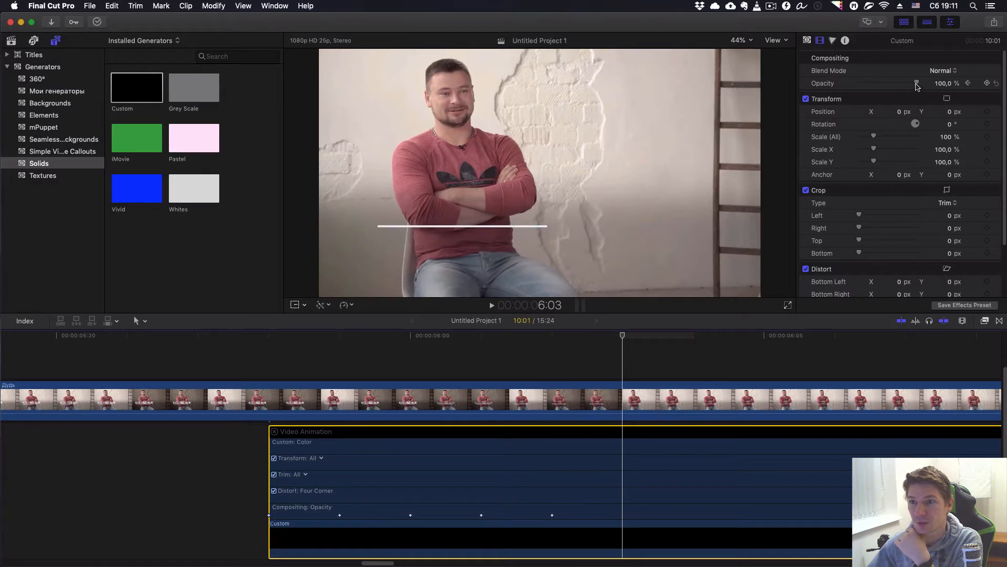
left_click_drag(918, 83, 812, 85)
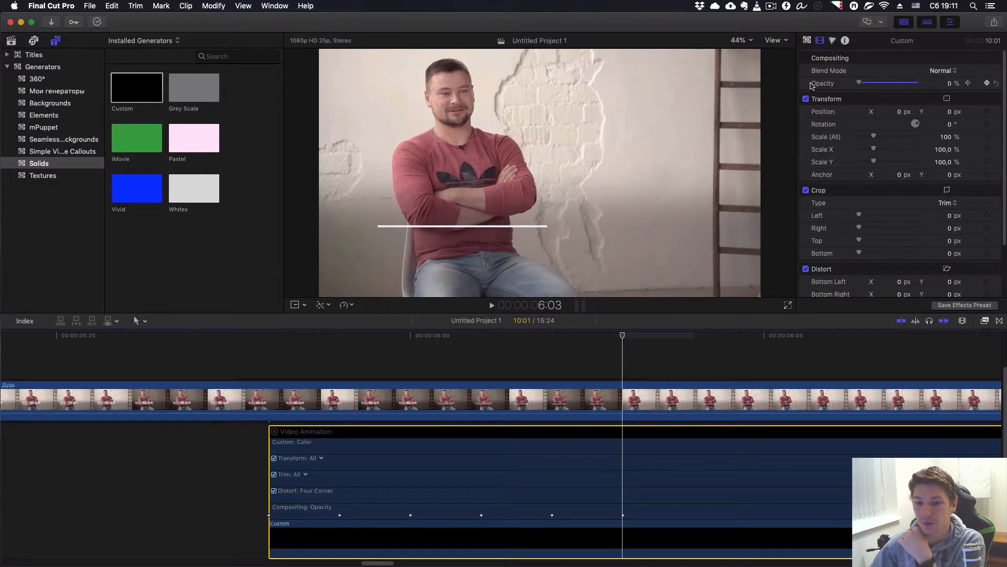
- Step through the frames from 6:03 to 6:08 and review the reference flicker against the solid's opacity keyframes
key("Right")
key("Right")
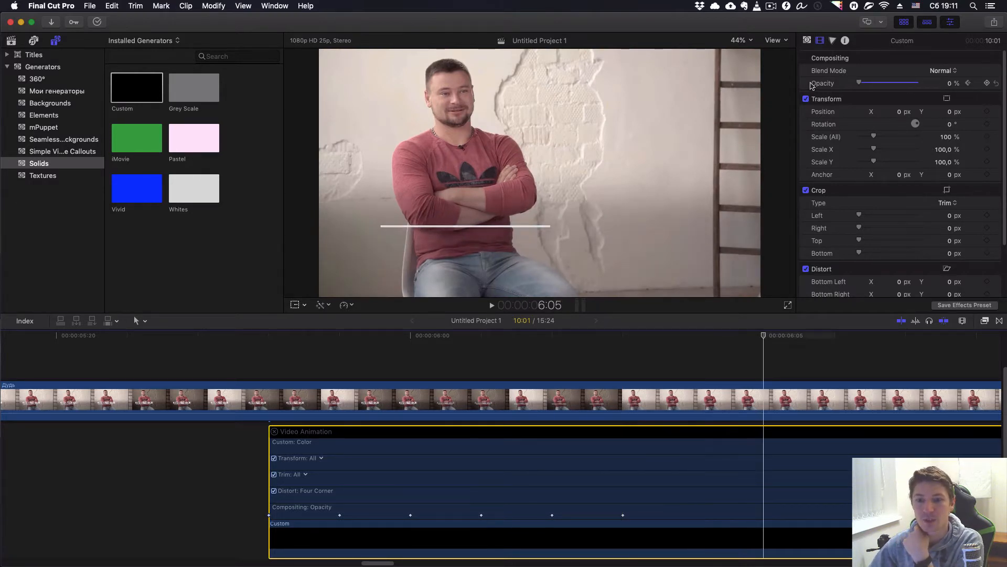
key("Right")
key("Right")
key("Right")
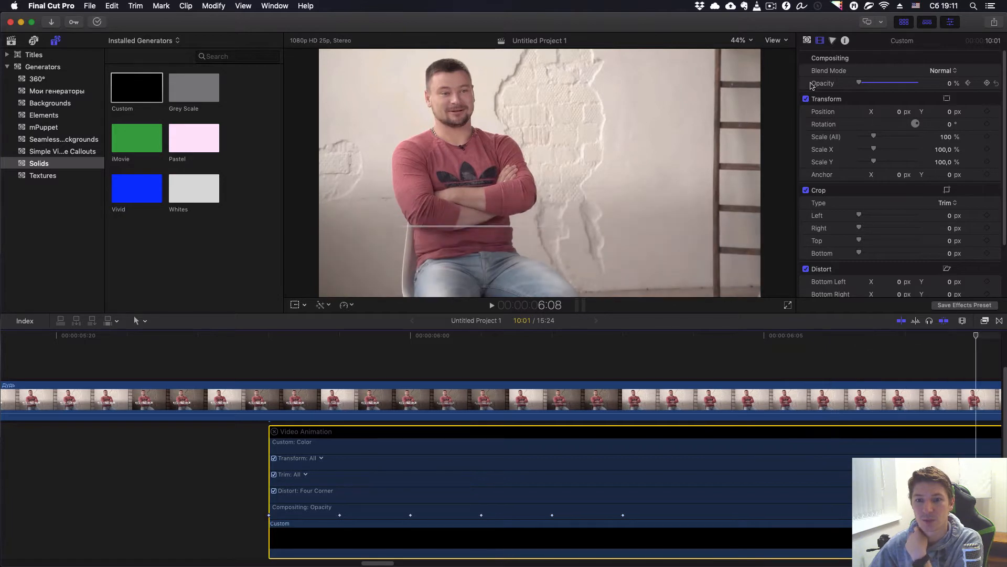
key("cmd+minus")
key("h")
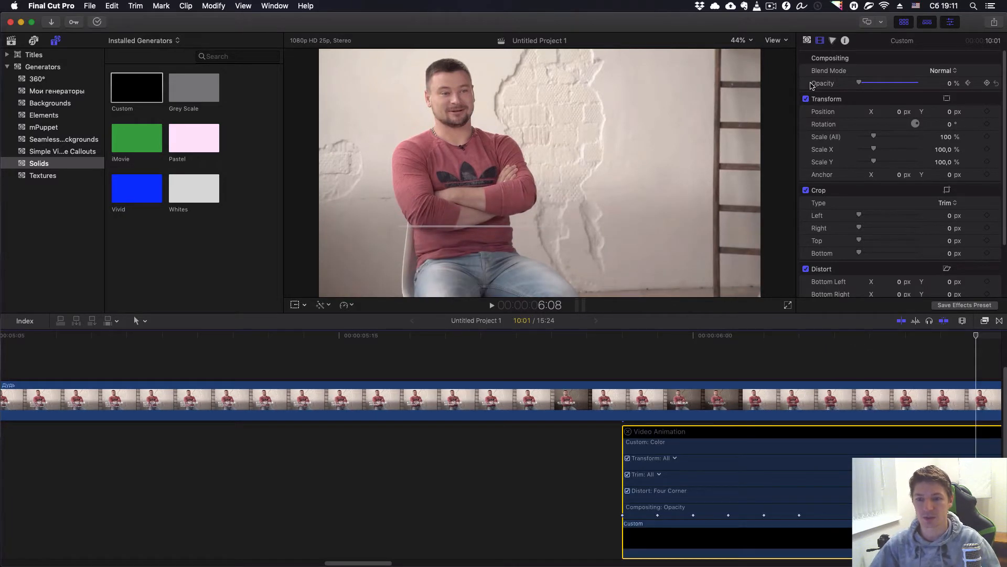
left_click_drag(831, 386, 583, 364)
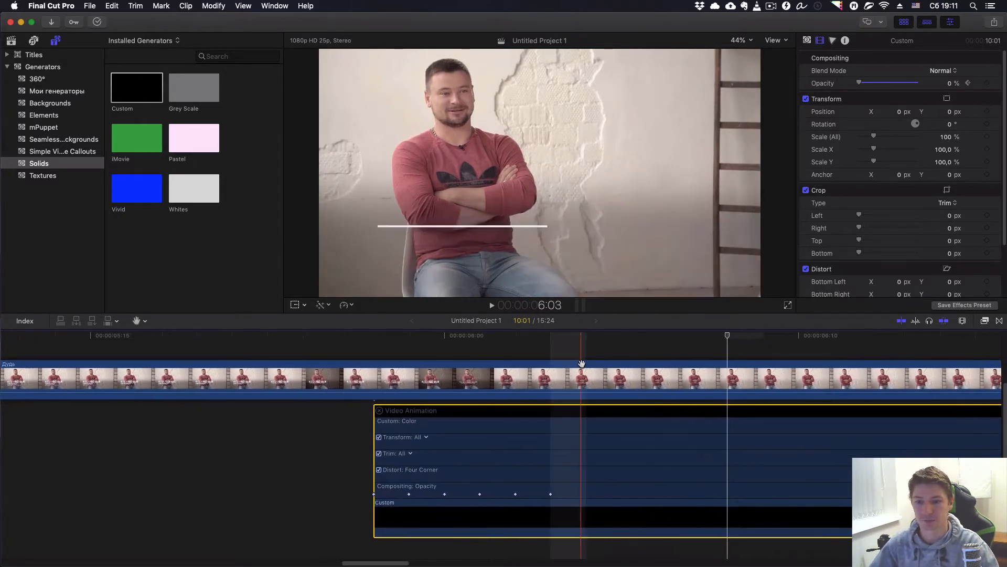
- Step through the frames between 5:23 and 6:01 to compare the reference flicker with the Custom solid's opacity
key("a")
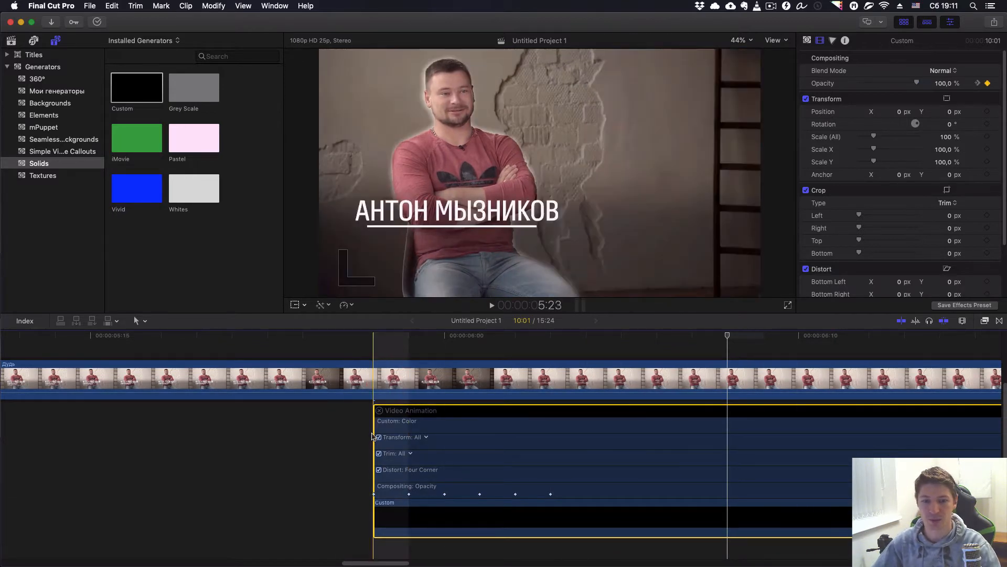
key("Right")
key("Right")
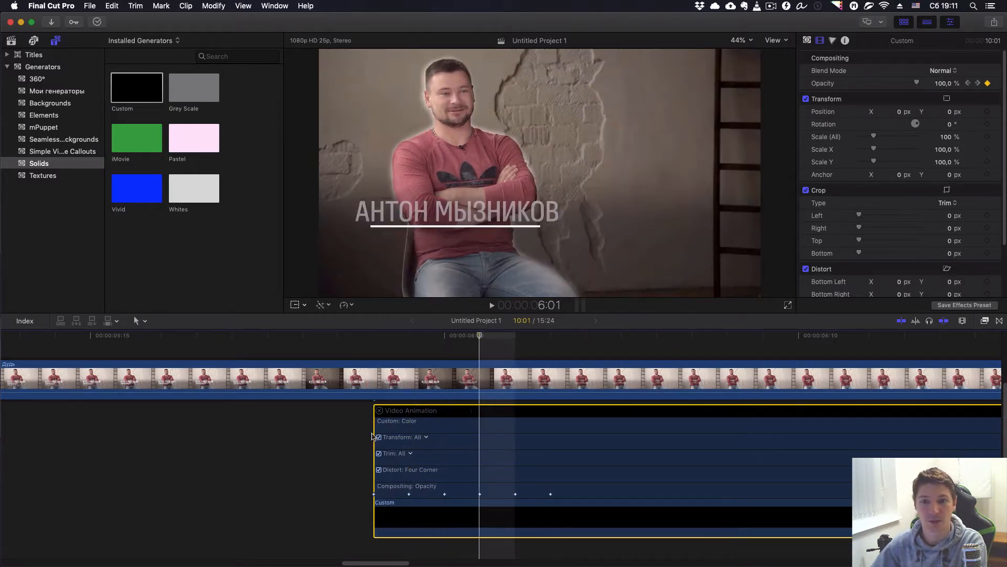
key("Left")
key("Left")
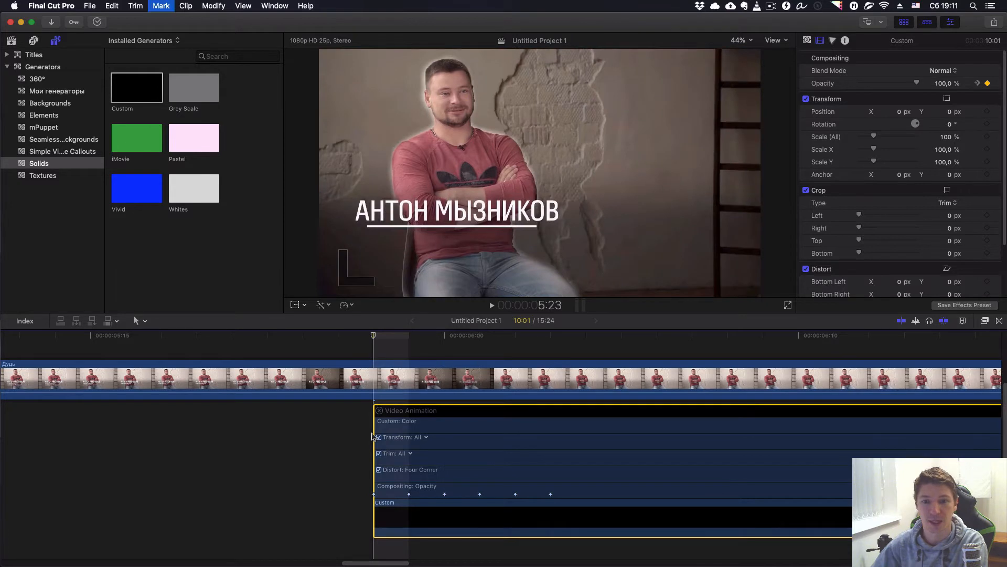
key("Right")
key("Right")
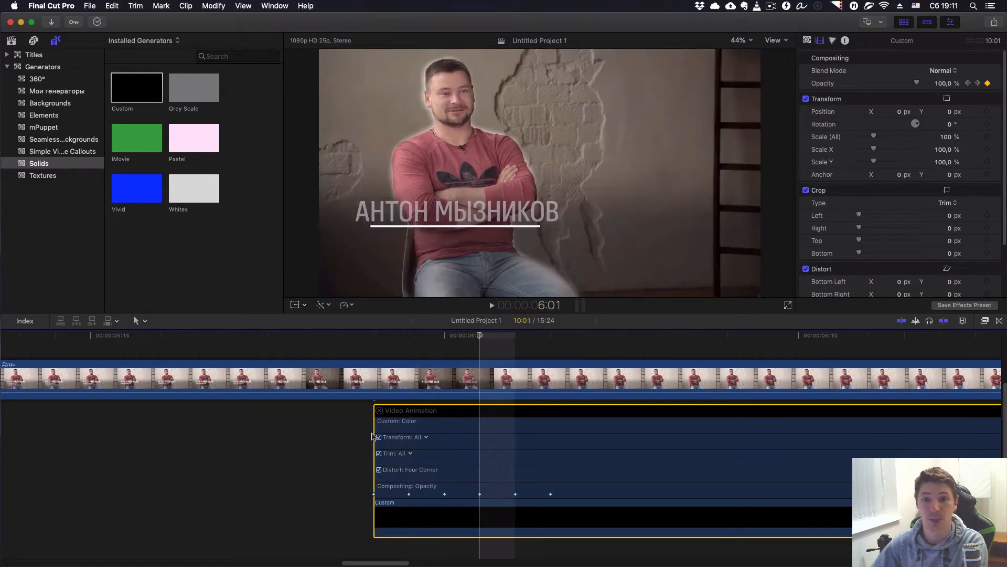
- Trim the end of the Custom solid to its last opacity keyframe at 6:03
key("Right")
key("Right")
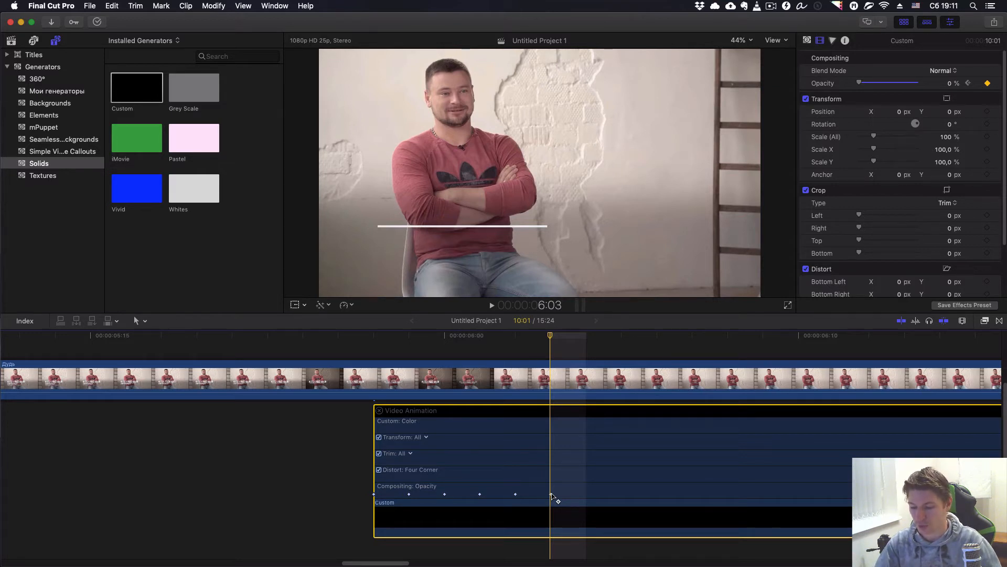
key("alt+bracketright")
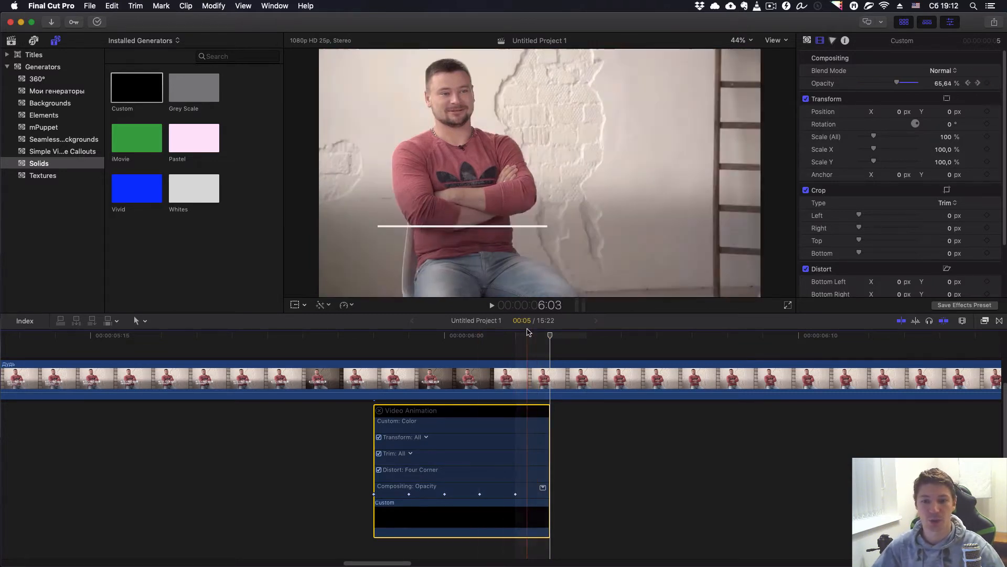
- Hide the Custom solid's video animation and move the solid above the main clip so that it starts at 6:08
left_click(379, 411)
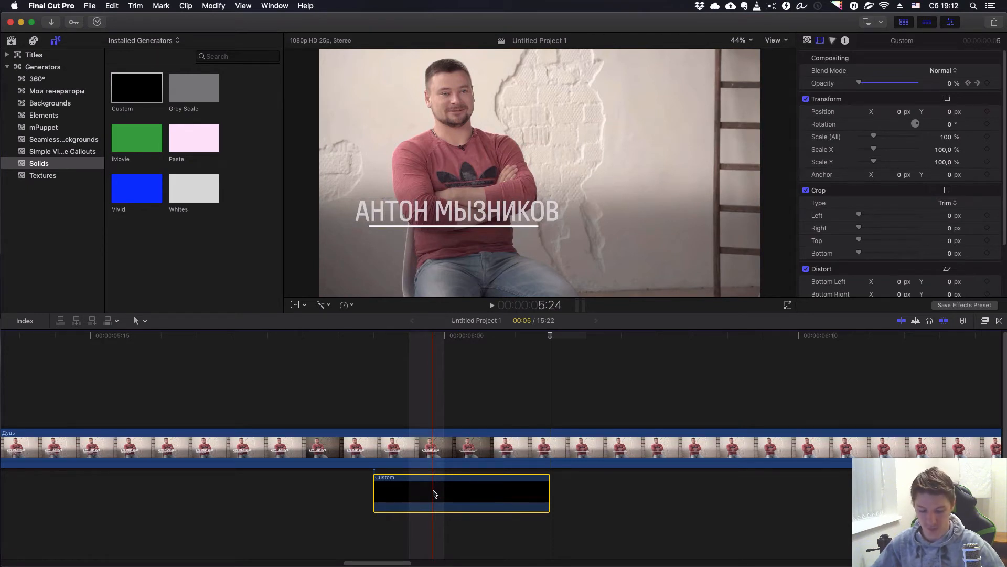
left_click_drag(434, 493, 438, 401)
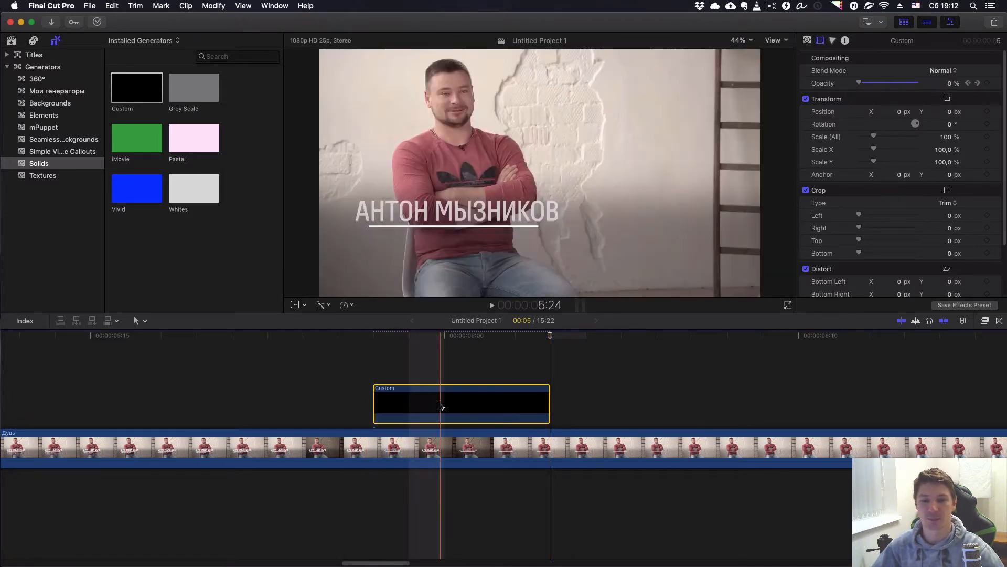
left_click_drag(440, 405, 795, 404)
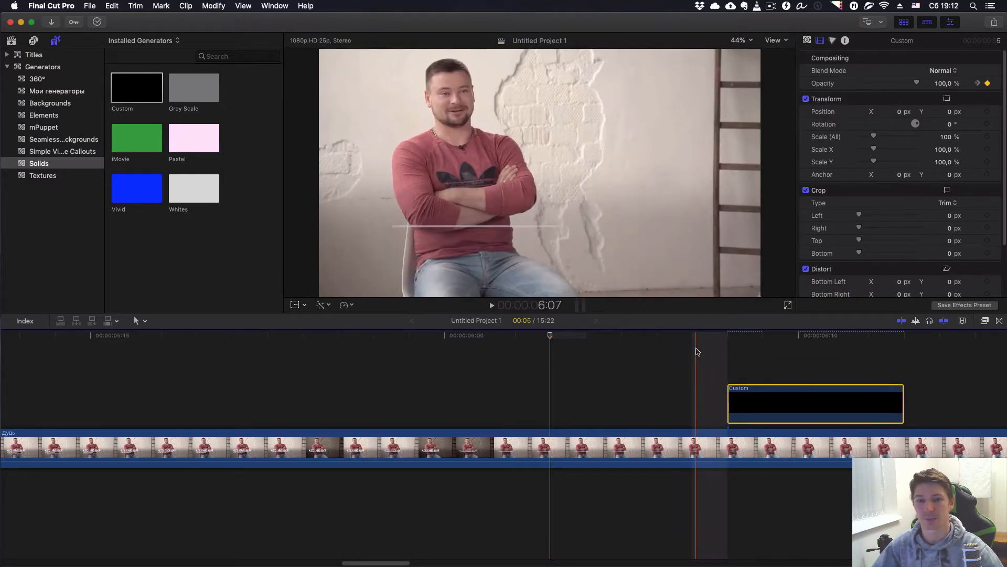
- Play the timeline around the moved Custom solid to review the flicker
key("space")
key("space")
key("h")
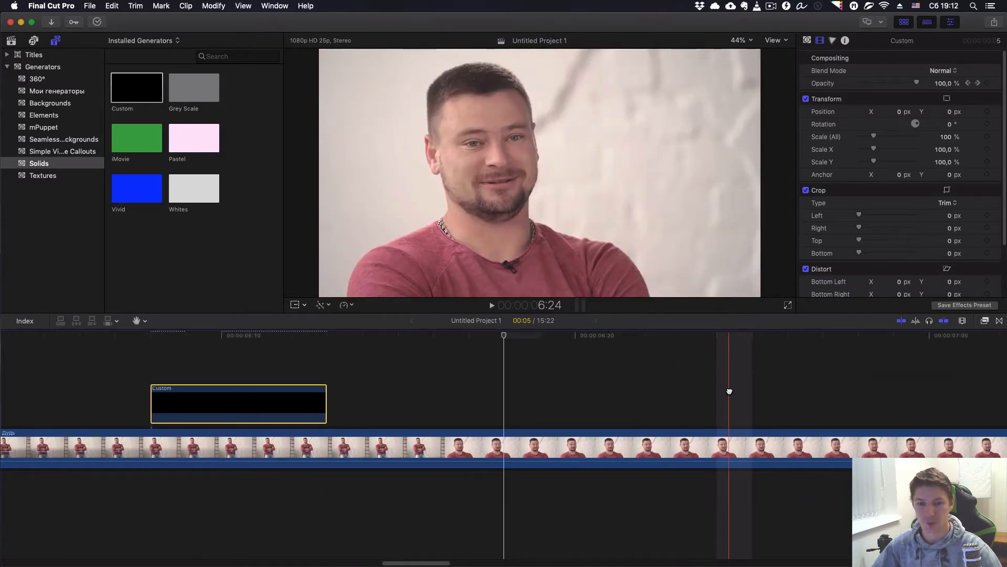
left_click_drag(748, 394, 887, 408)
key("a")
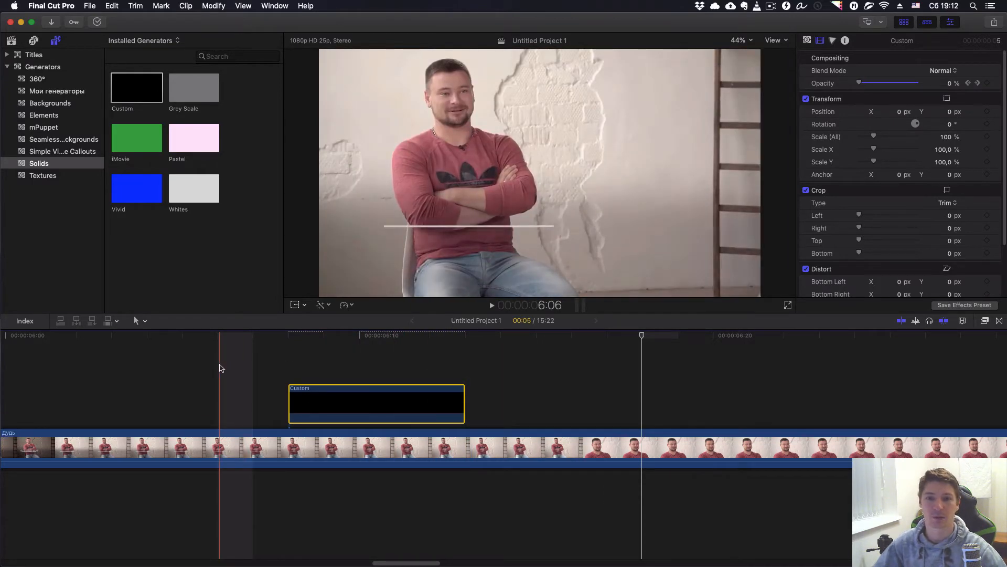
key("space")
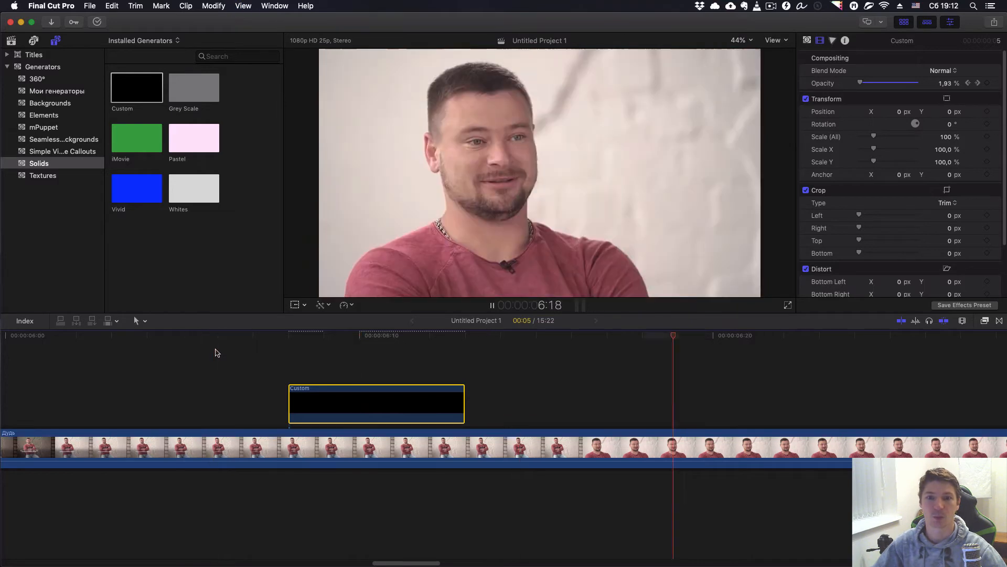
key("space")
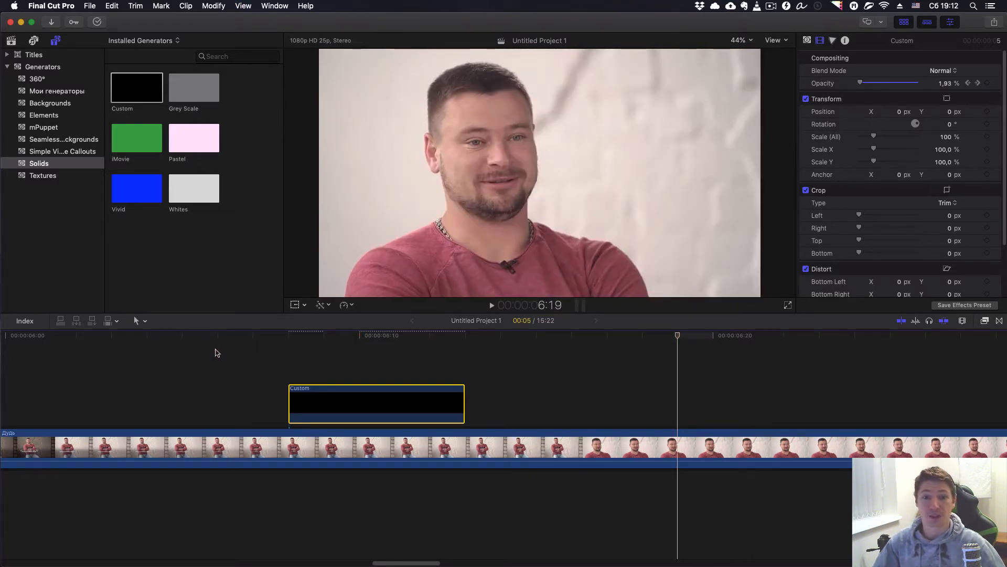
- Apply the Graduated Mask effect to the Custom solid and preview it at 6:08
key("super+minus")
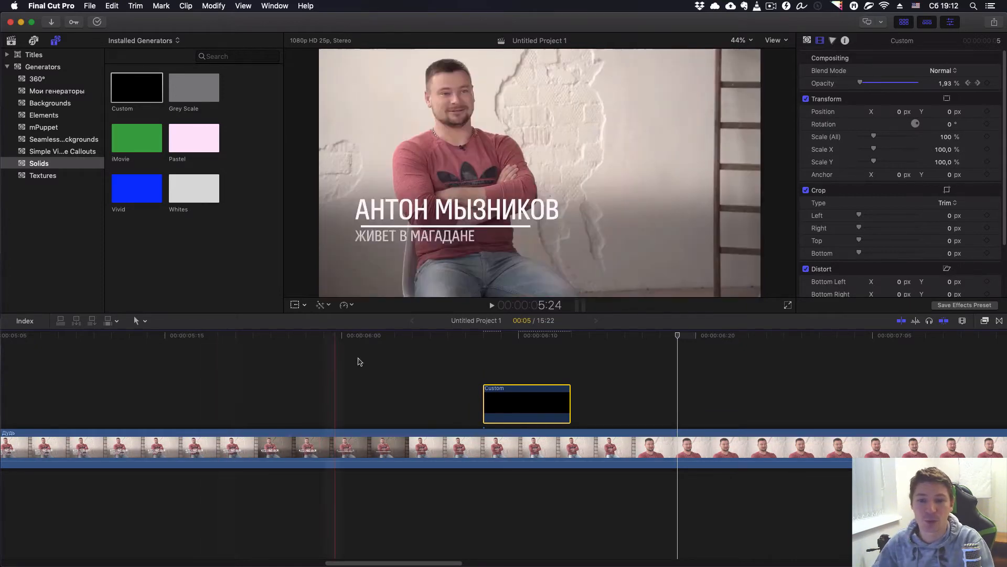
left_click(492, 338)
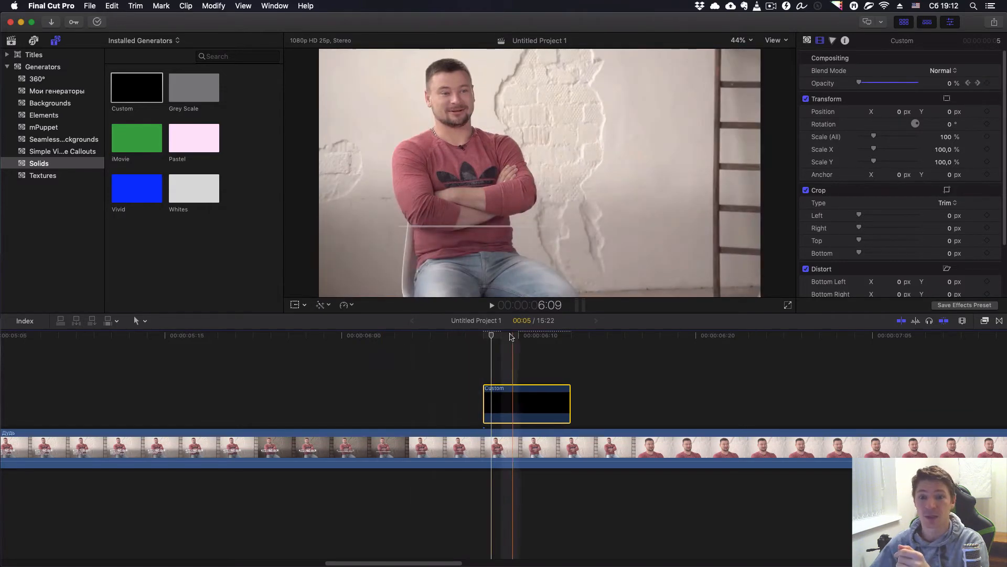
left_click(986, 320)
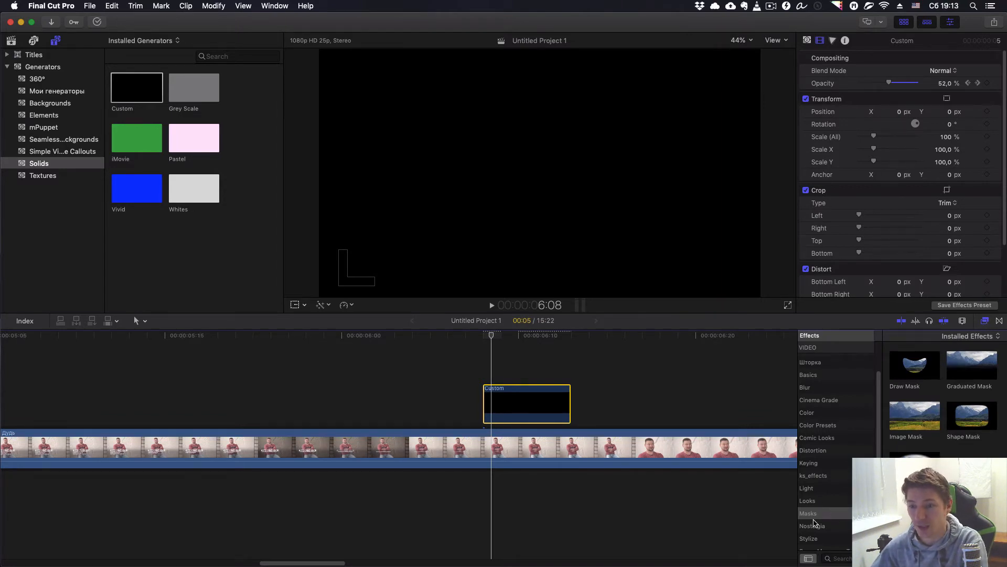
left_click(977, 366)
left_click_drag(978, 363, 531, 406)
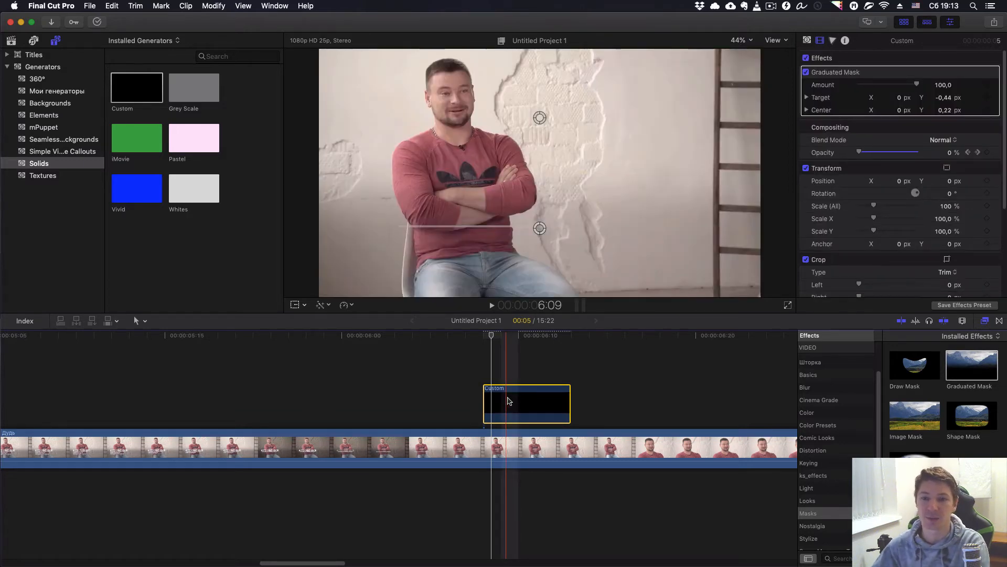
- Show the canvas at 12.5% and flip the Graduated Mask, with its target at about Y 0.67 and center at about Y -0.72
left_click(752, 42)
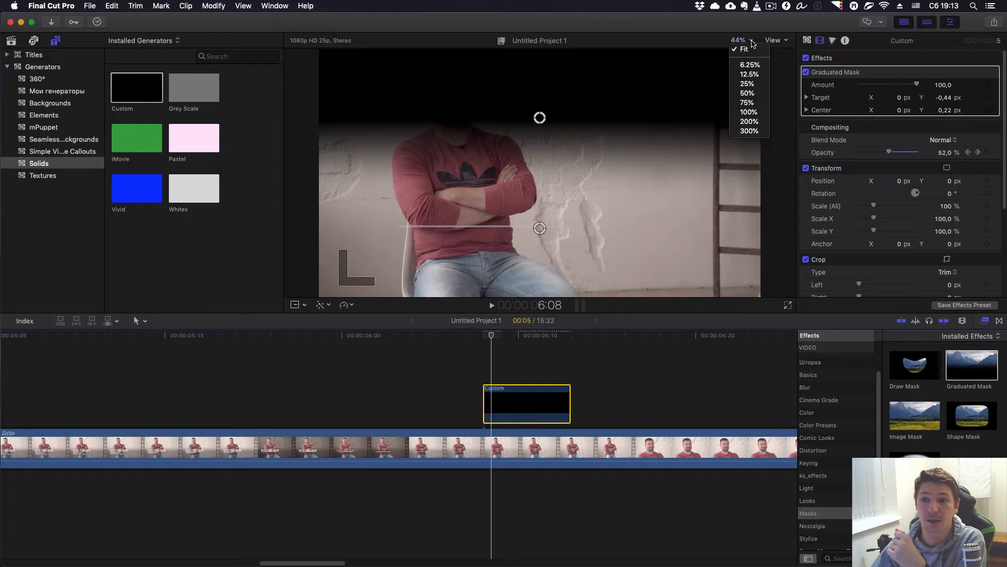
left_click(757, 77)
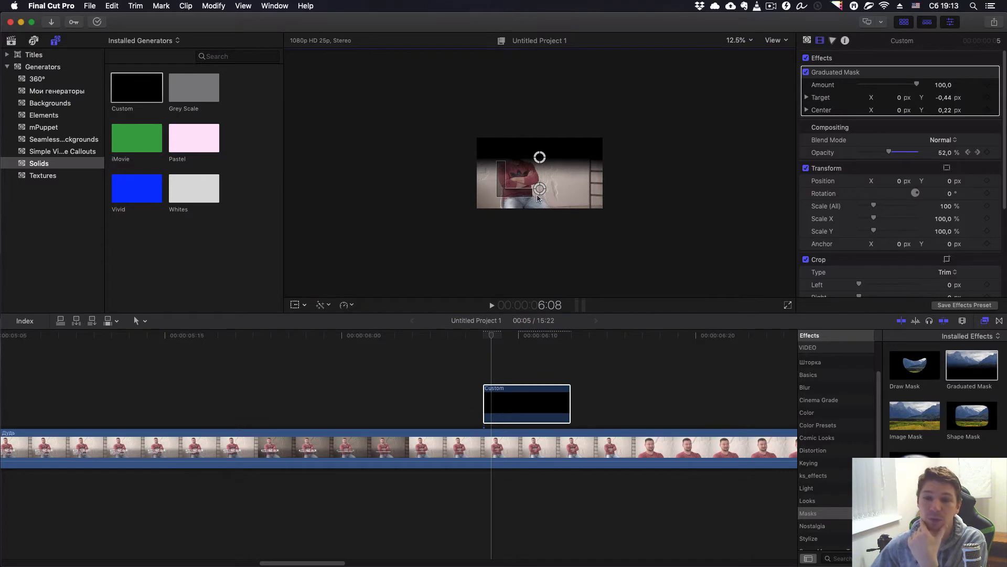
left_click_drag(540, 158, 536, 115)
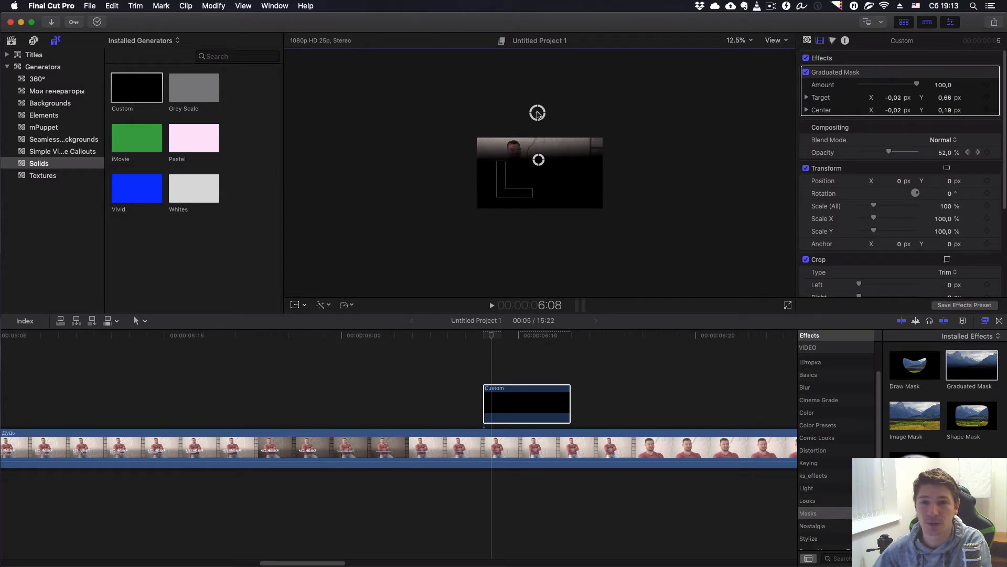
left_click_drag(537, 168, 537, 224)
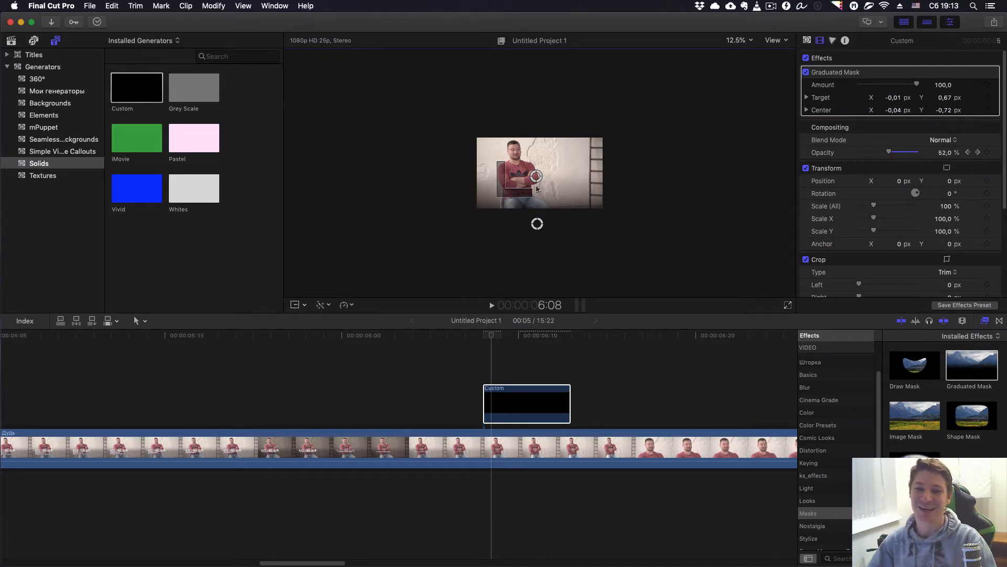
- Spread the Graduated Mask's gradient, placing its target at X 0, Y 1.76 and its center at X 0, Y -0.32
left_click_drag(536, 176, 544, 93)
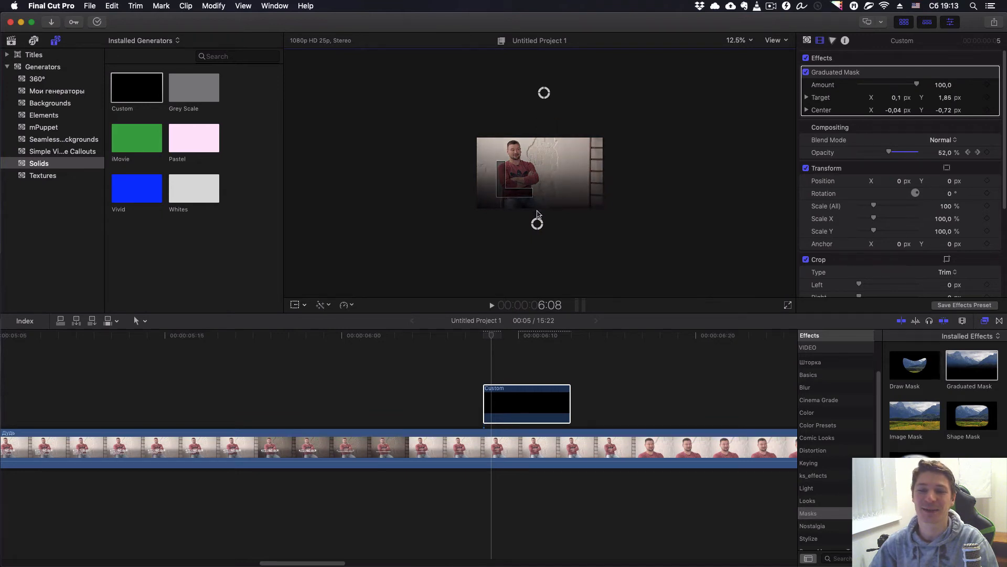
left_click_drag(538, 220, 540, 214)
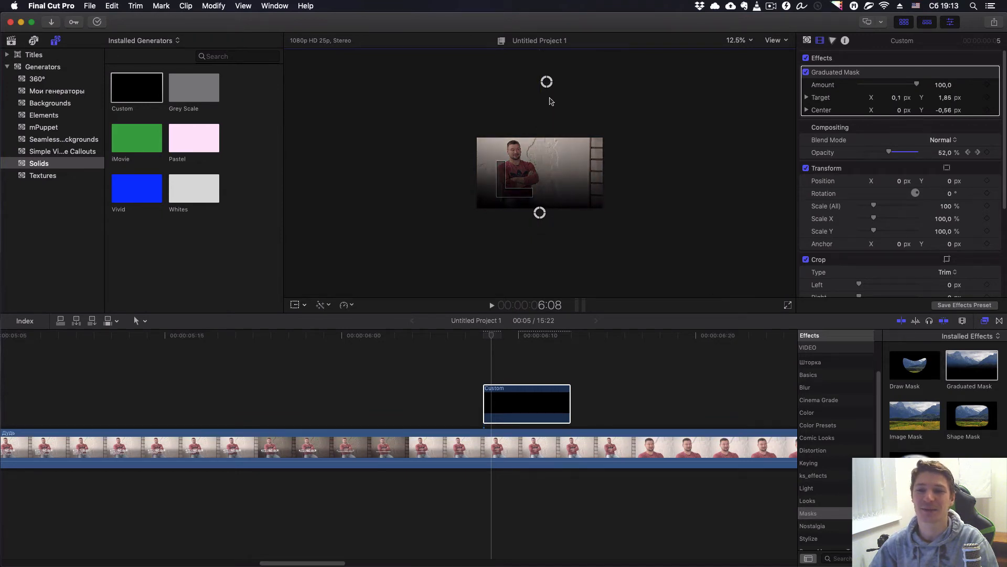
mouse_move(548, 82)
left_mouse_down()
mouse_move(539, 107)
mouse_move(540, 86)
left_mouse_up()
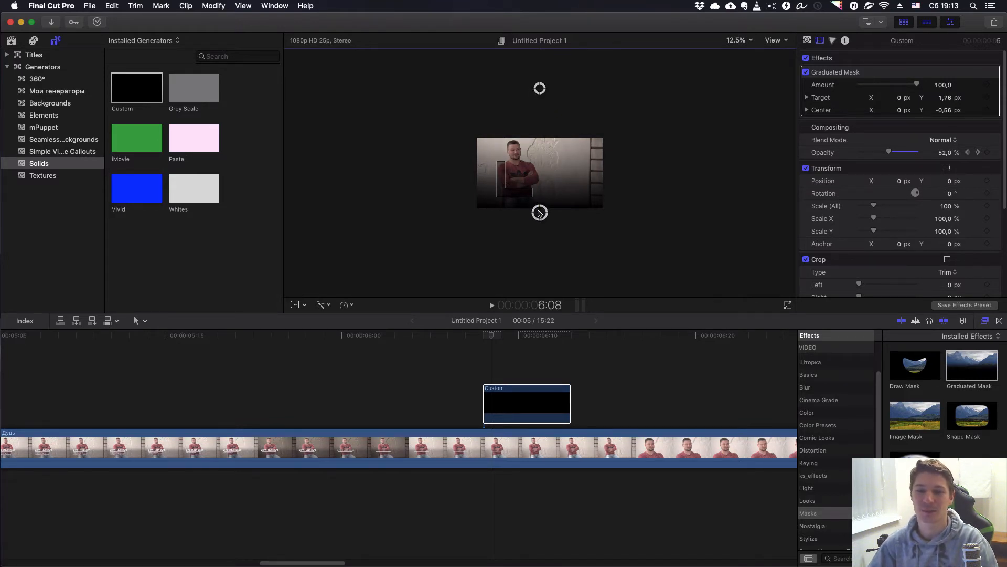
left_click_drag(540, 212, 540, 203)
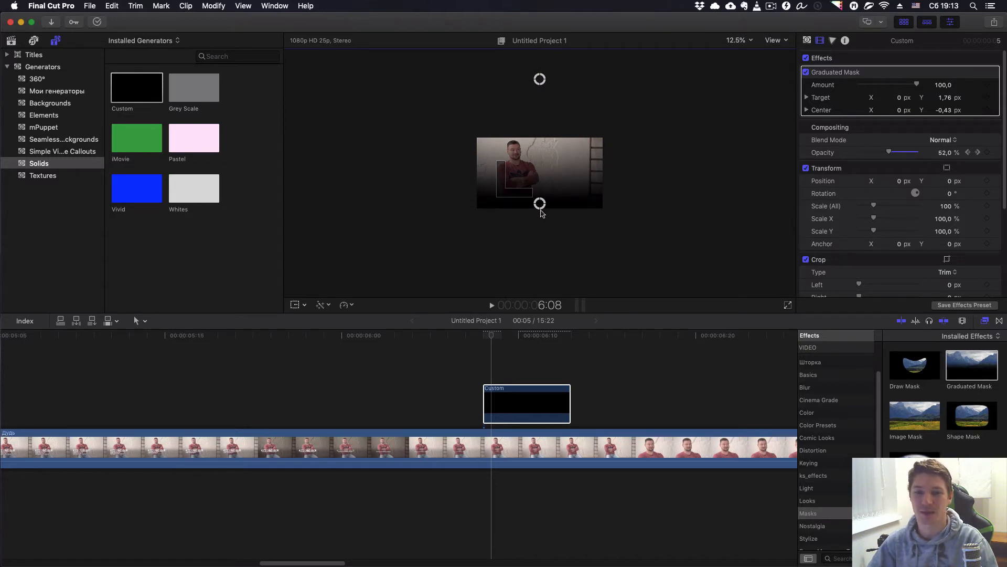
left_click_drag(541, 206, 541, 198)
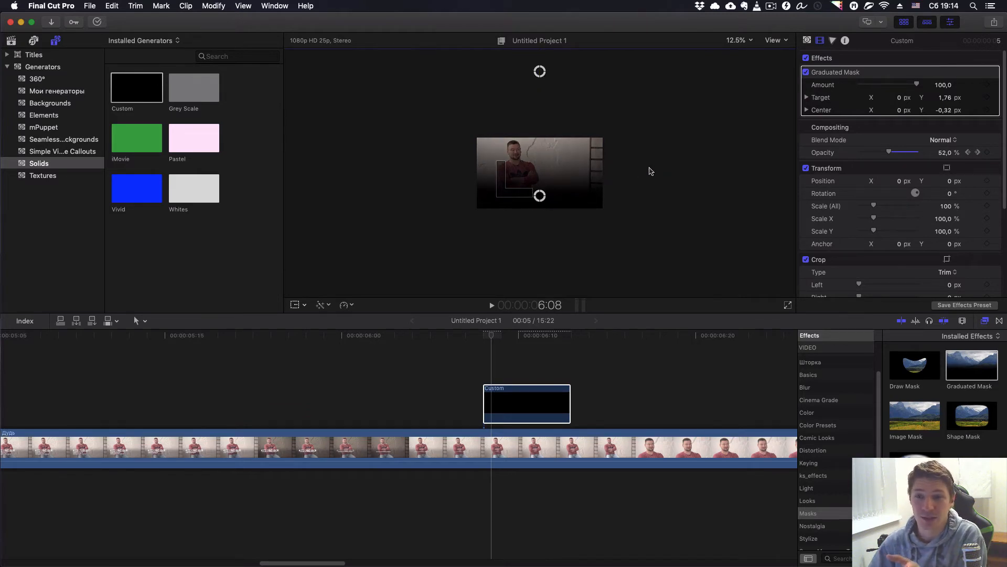
- Fit the canvas to the viewer, compare the solid with the Graduated Mask off and on, and scrub it from 6:08 to 6:10
left_click(752, 43)
left_click(740, 53)
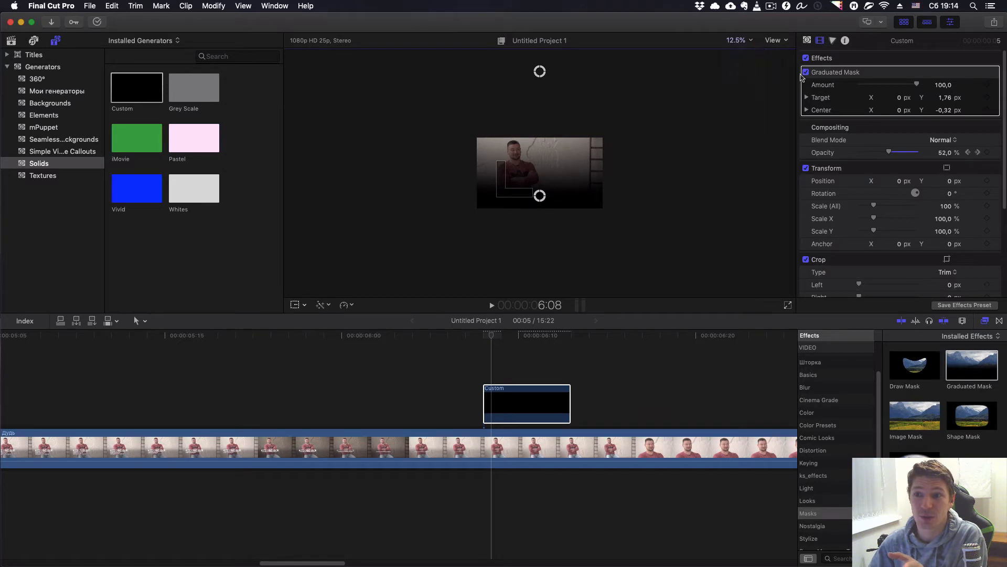
left_click(806, 73)
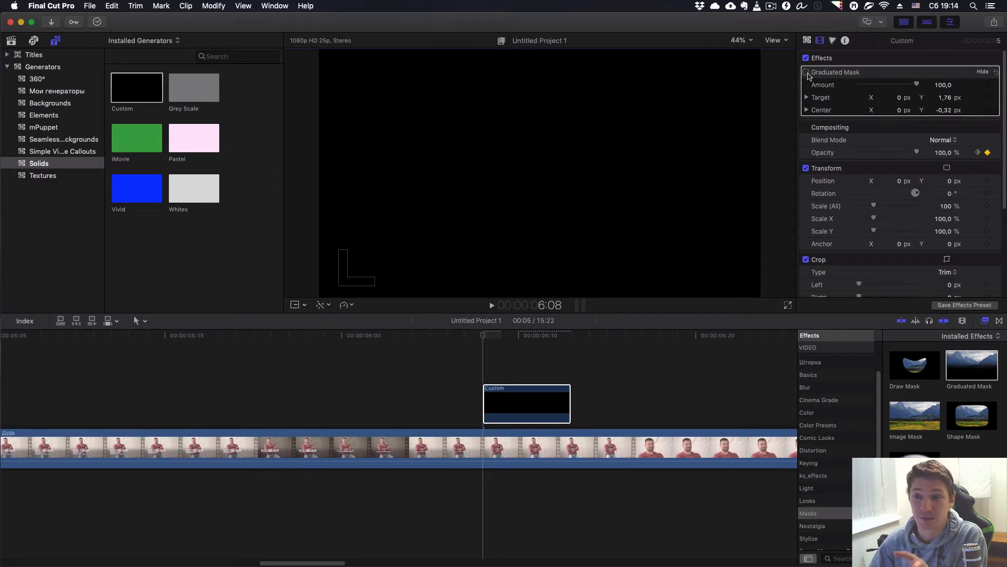
left_click(806, 73)
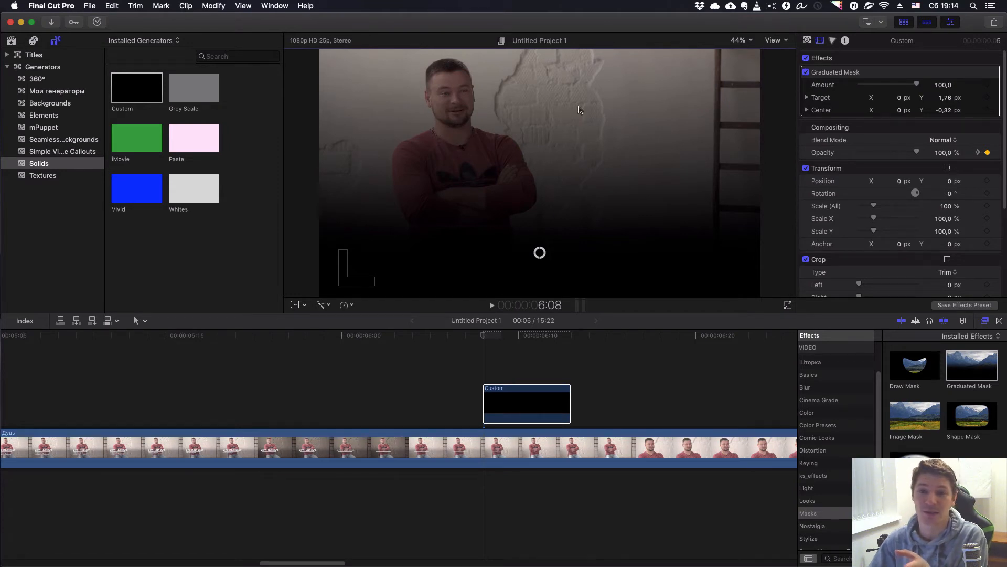
left_click(483, 338)
left_click_drag(482, 338, 523, 346)
- Move the masked Custom solid into the primary storyline, directly after the last clip
key("super+minus")
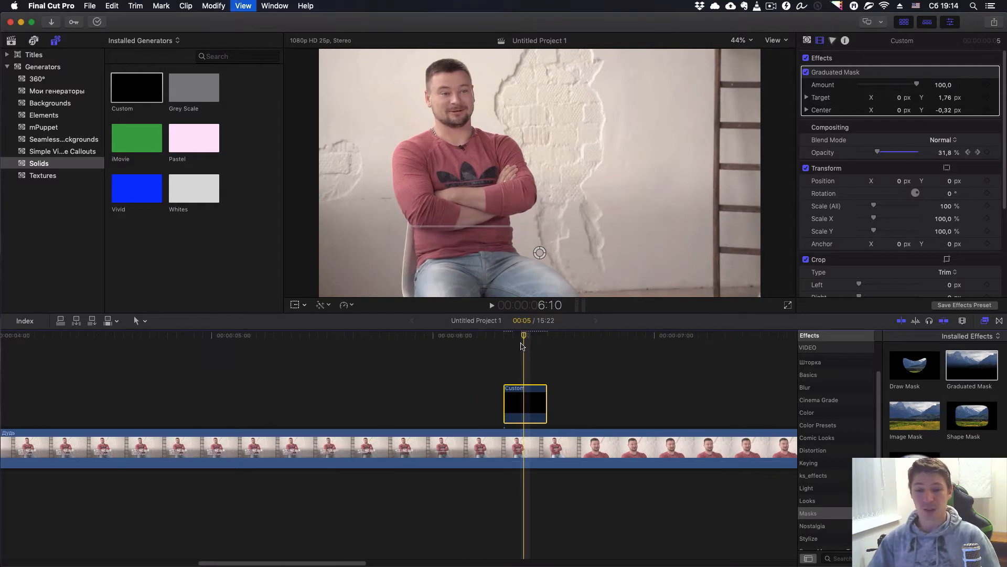
key("super+minus")
key("super+minus")
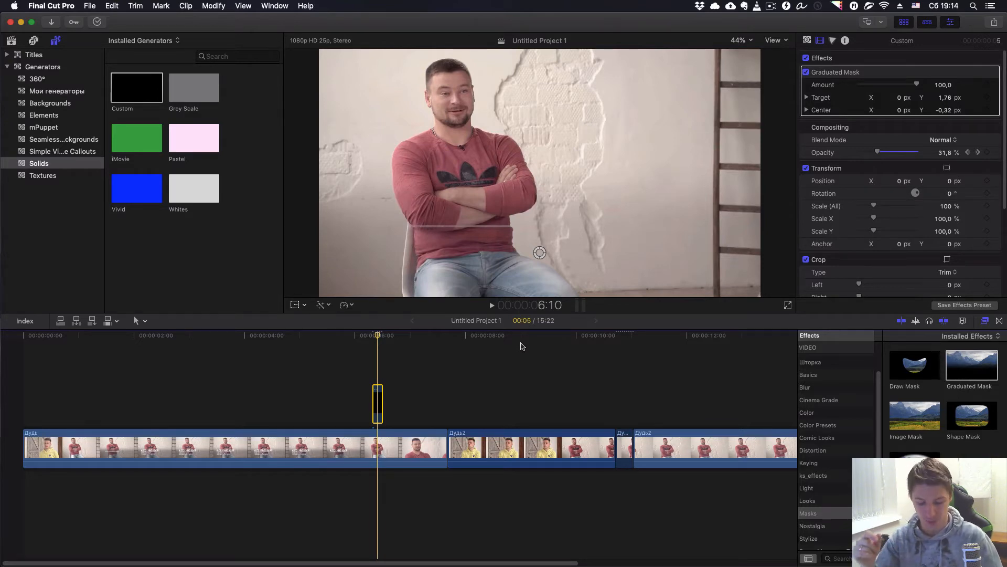
key("super+minus")
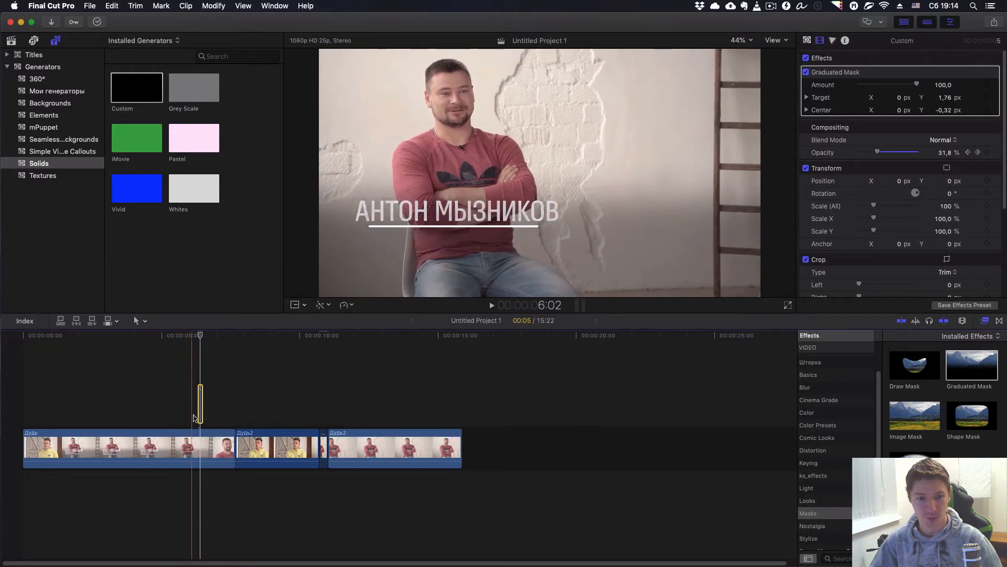
left_click_drag(199, 407, 468, 455)
key("super+equal")
key("super+equal")
key("super+equal")
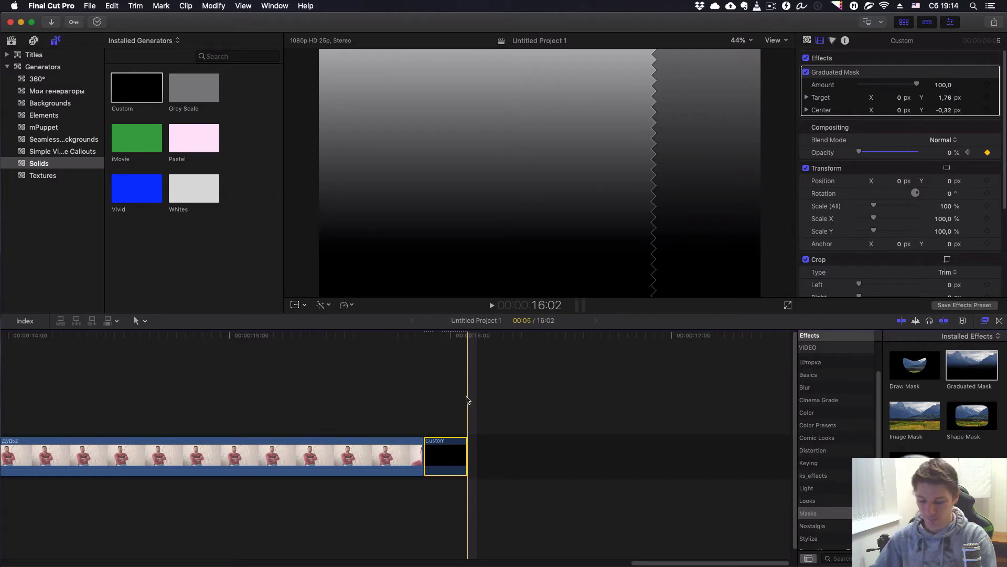
- Set up a Master File export of the Custom solid, using the Video Only format and Apple ProRes 4444 codec
left_click(428, 405)
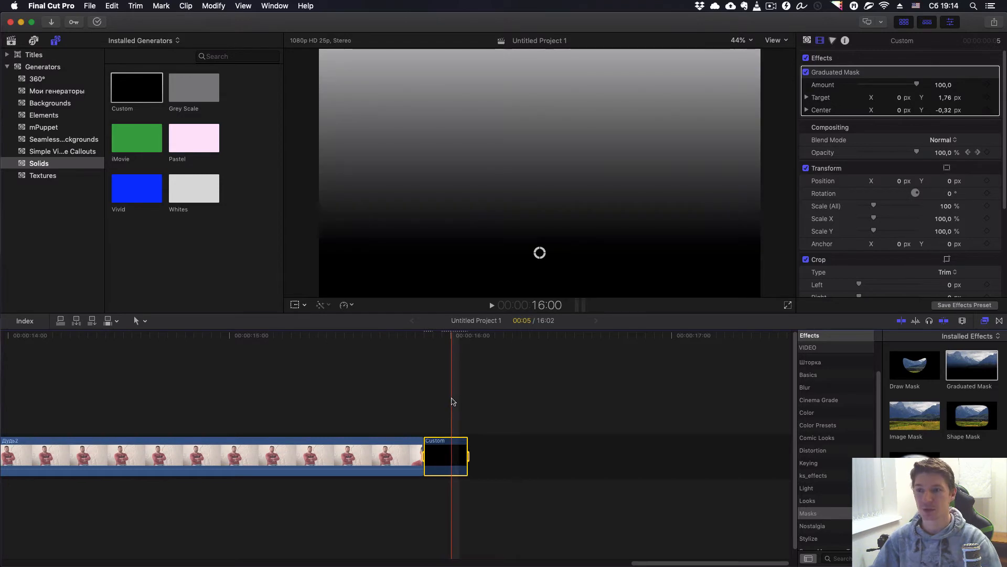
left_click(995, 22)
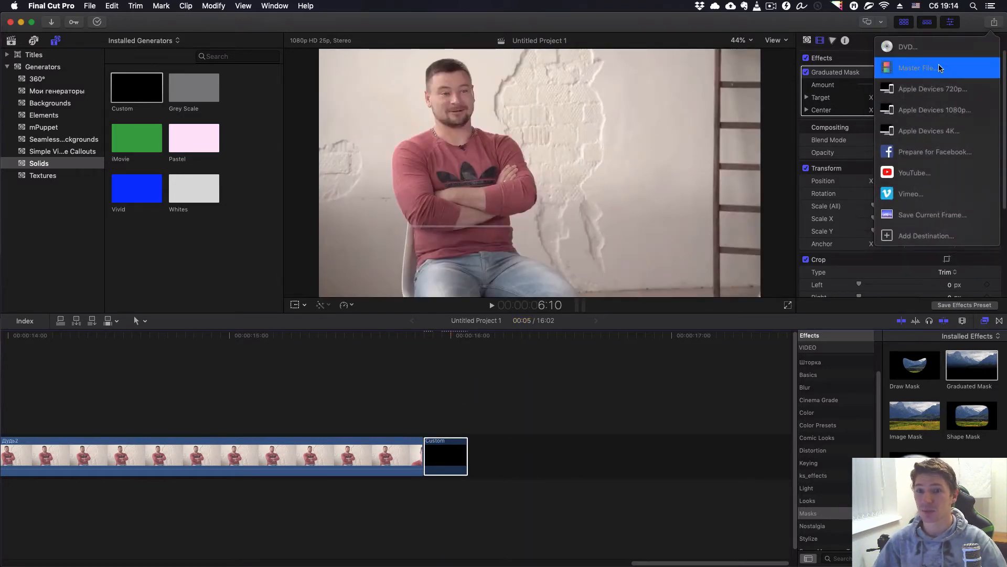
left_click(938, 68)
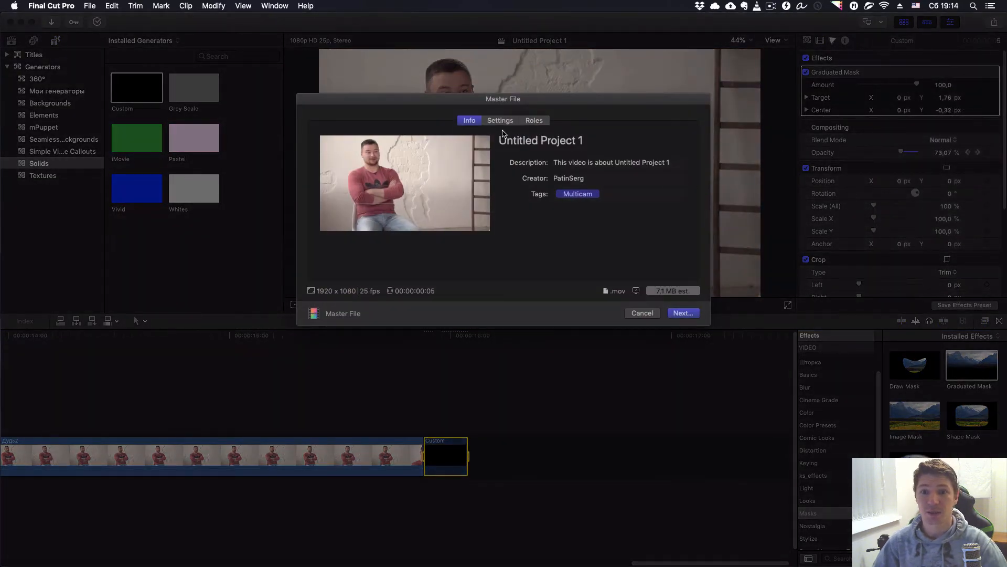
left_click(501, 123)
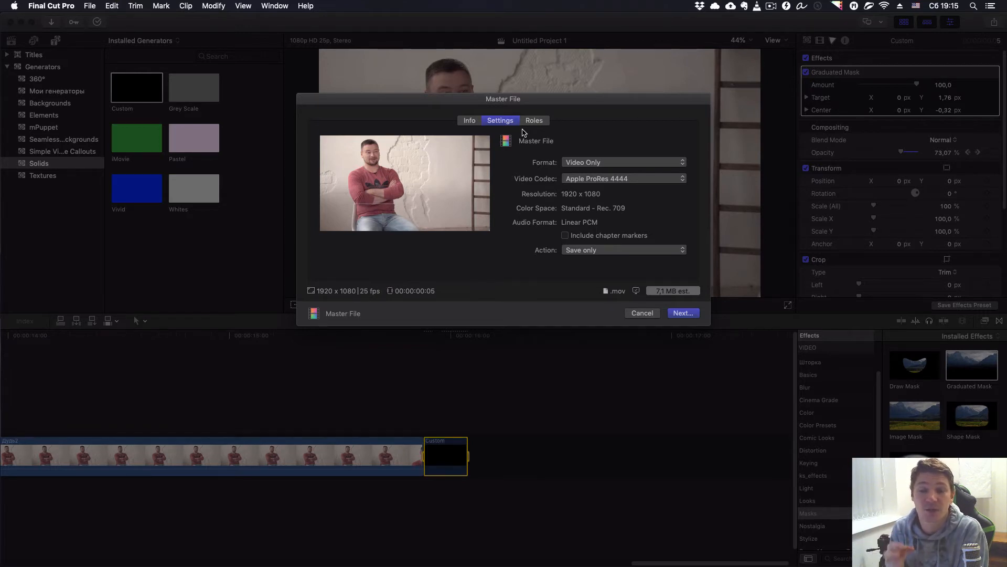
left_click(661, 181)
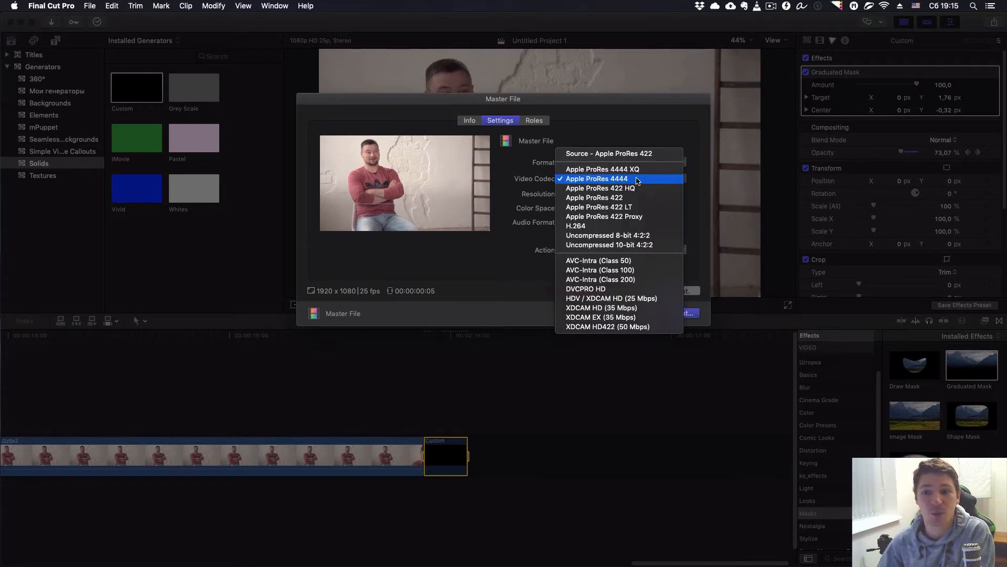
left_click(517, 218)
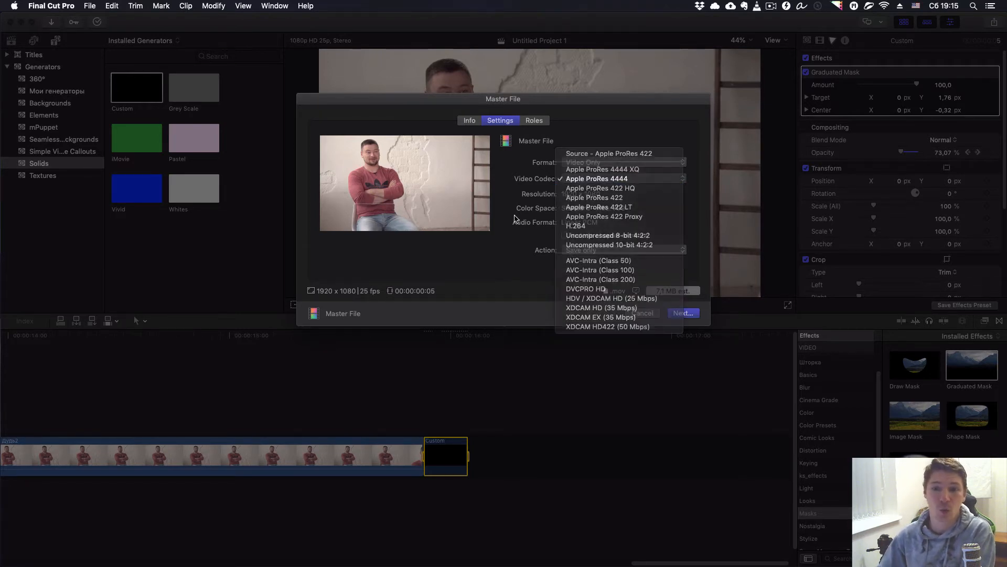
left_click(574, 164)
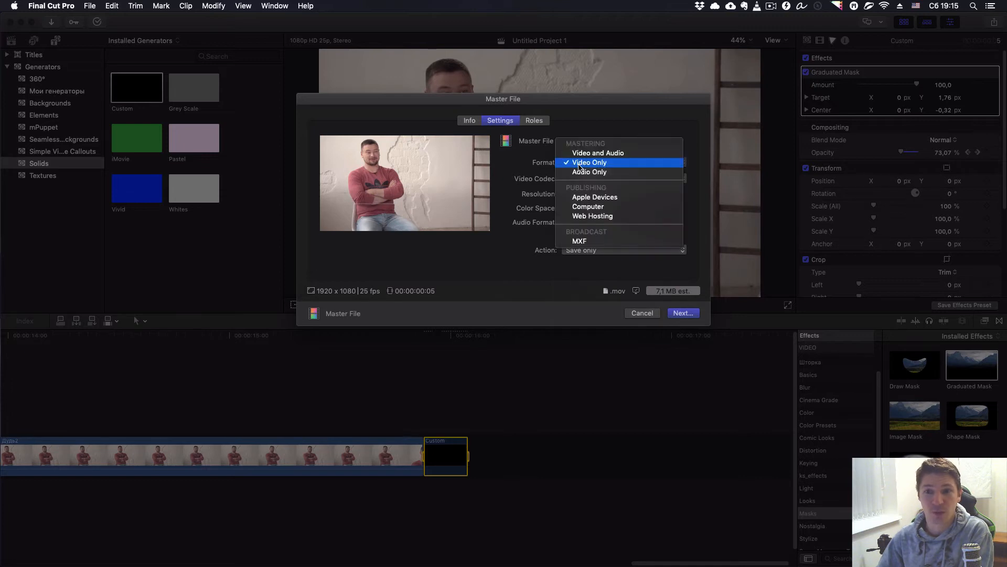
left_click(577, 163)
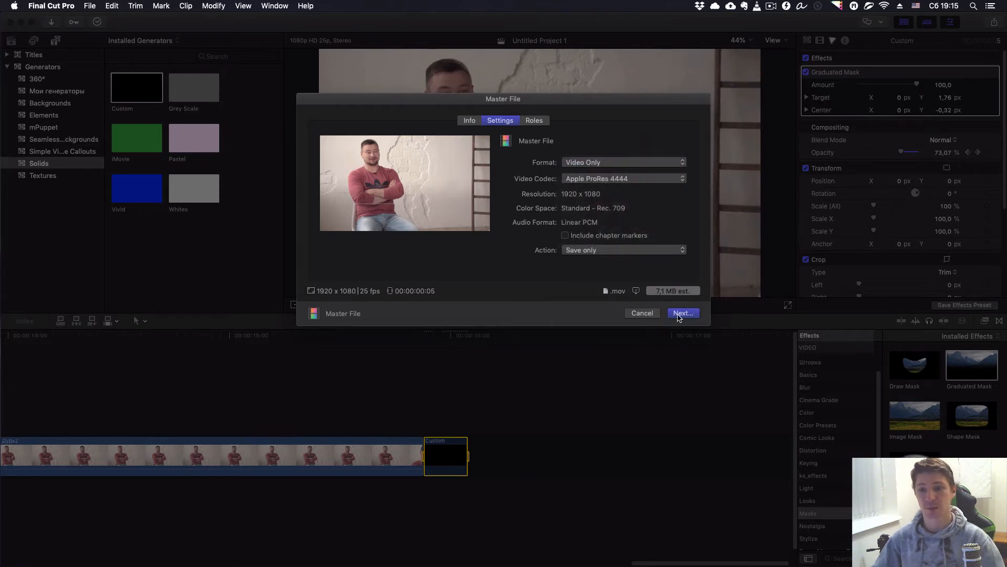
- Save the exported background in Downloads under the name theBlackBack
left_click(682, 313)
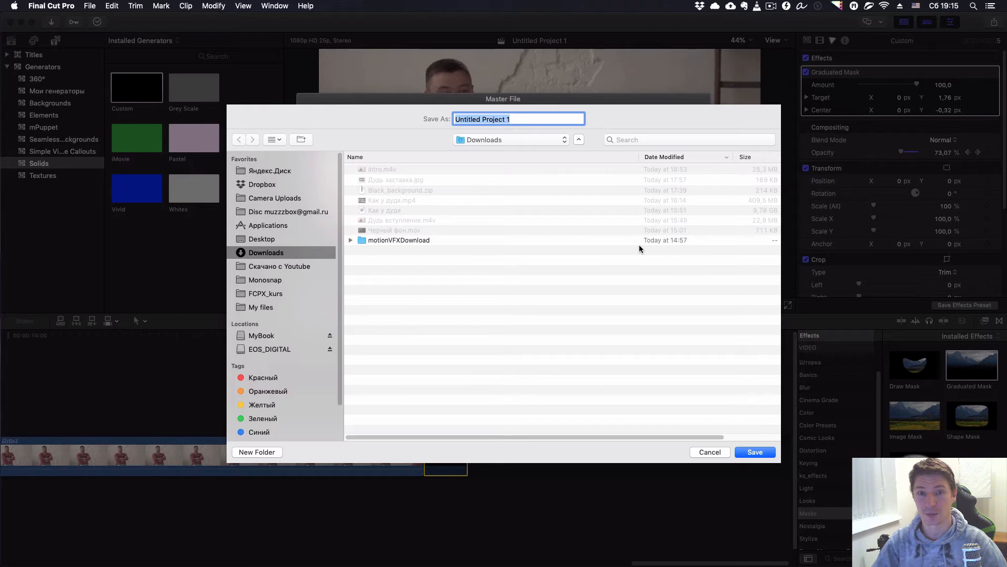
key("BackSpace")
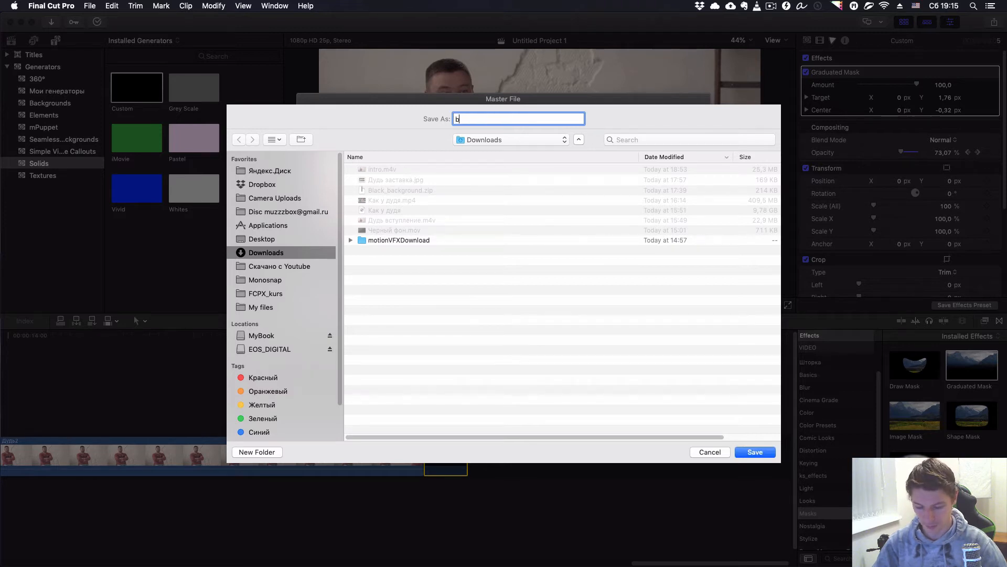
type("a")
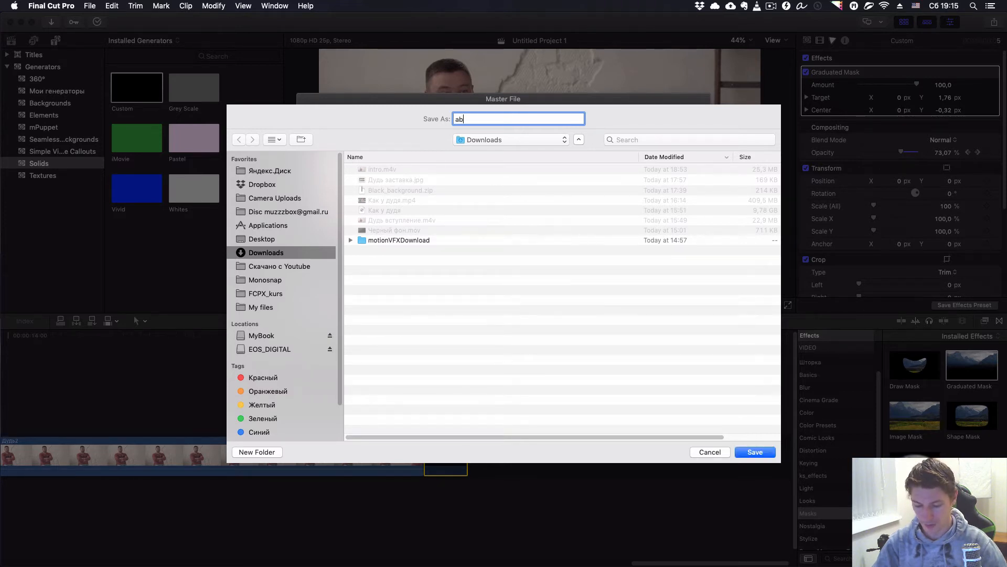
key("BackSpace")
type("the")
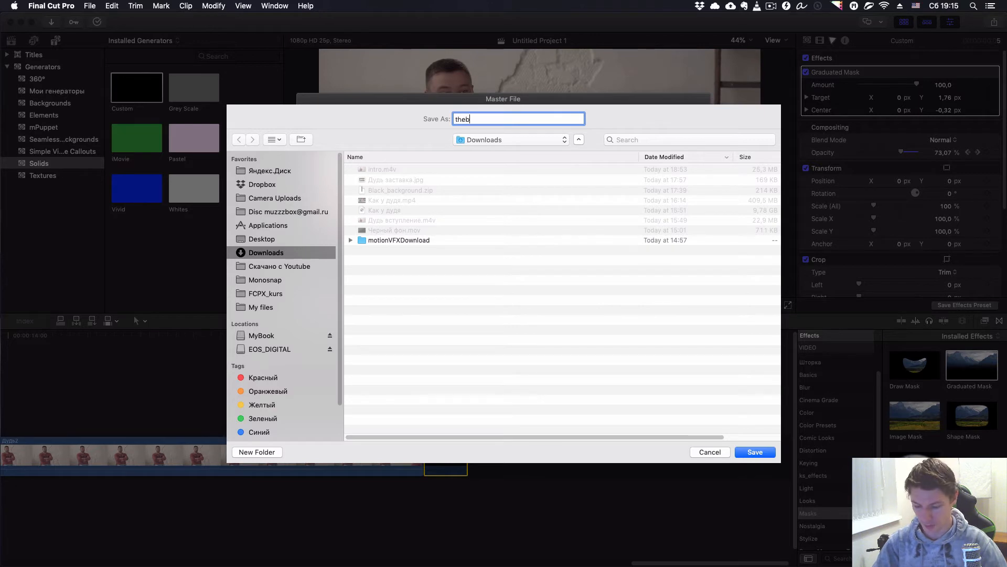
type("Blac")
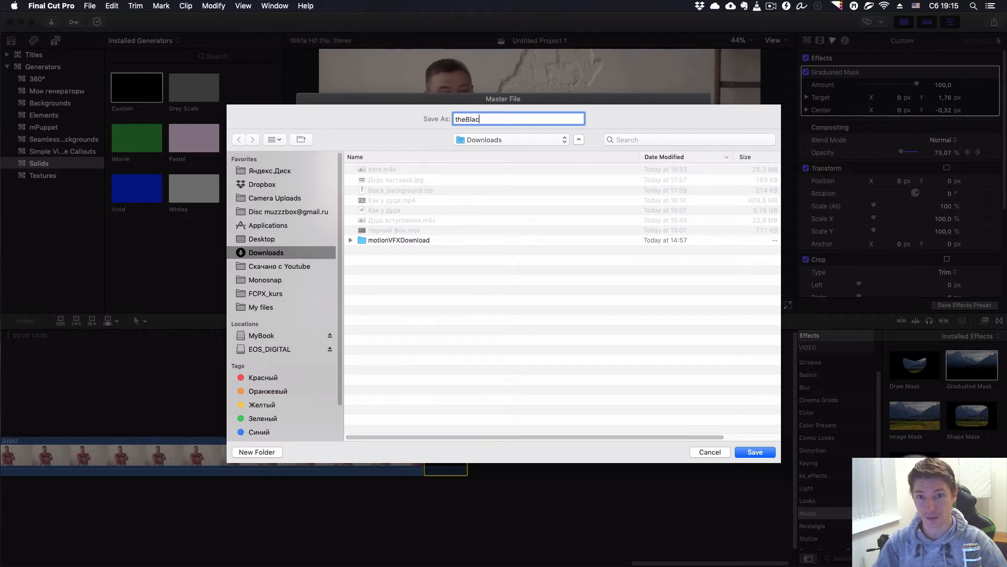
type("kBac")
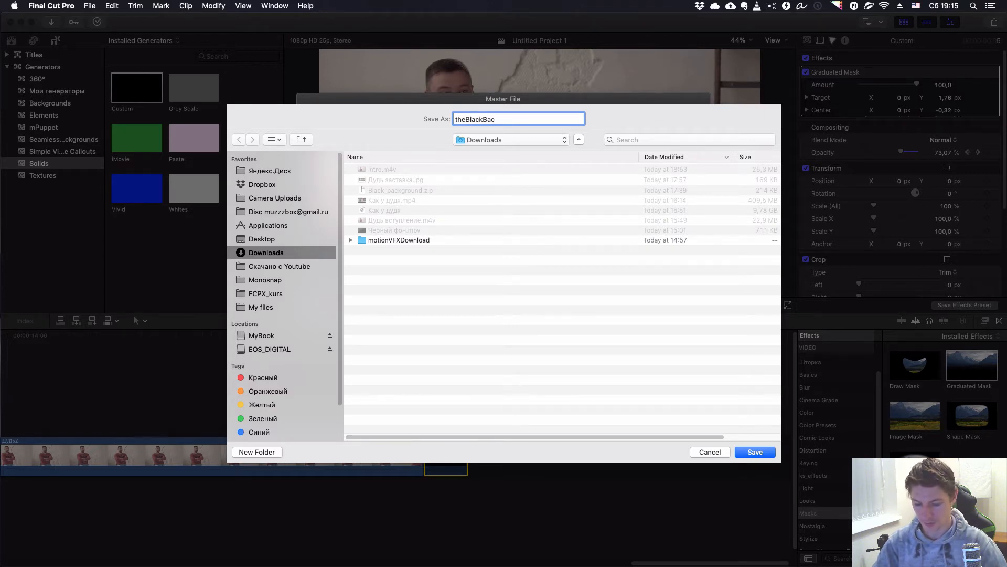
type("k")
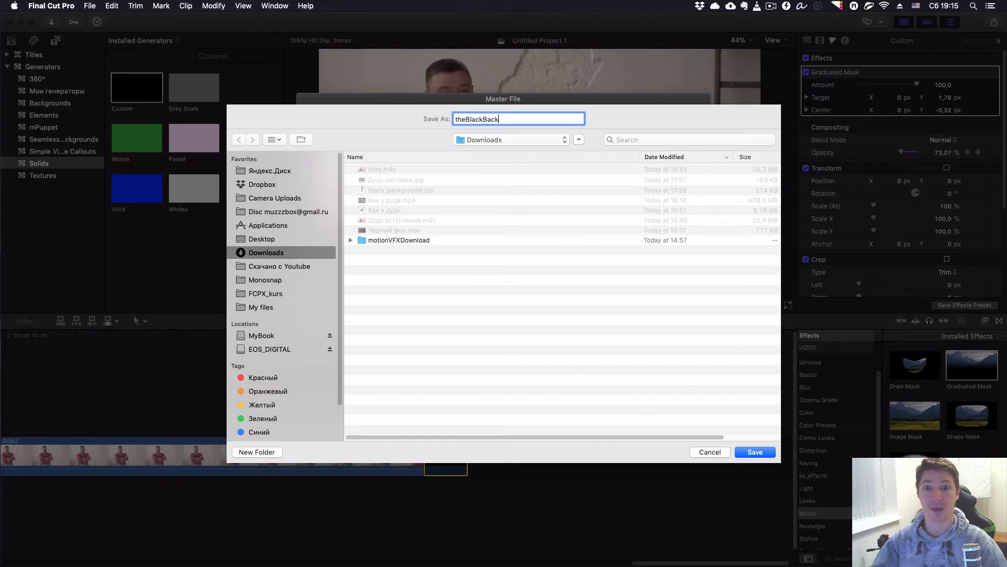
left_click(756, 452)
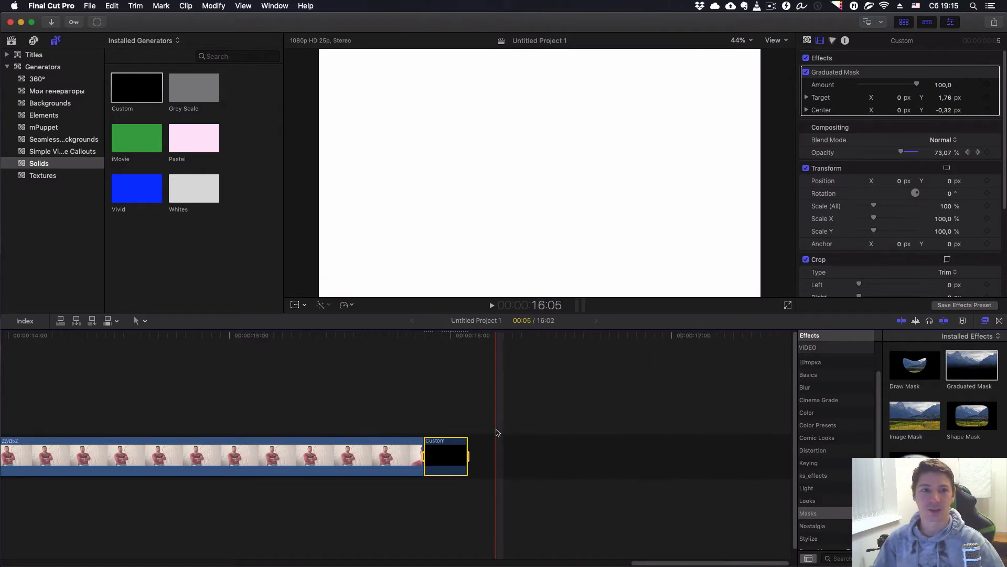
- Check the export's status in the background tasks and delete the Custom solid from the end of the primary storyline
left_click(97, 22)
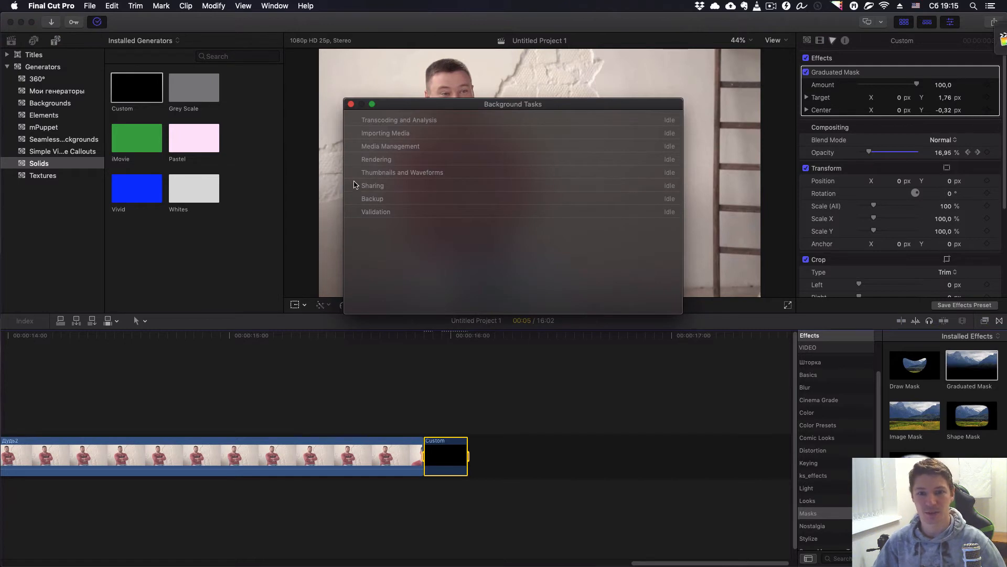
left_click(977, 30)
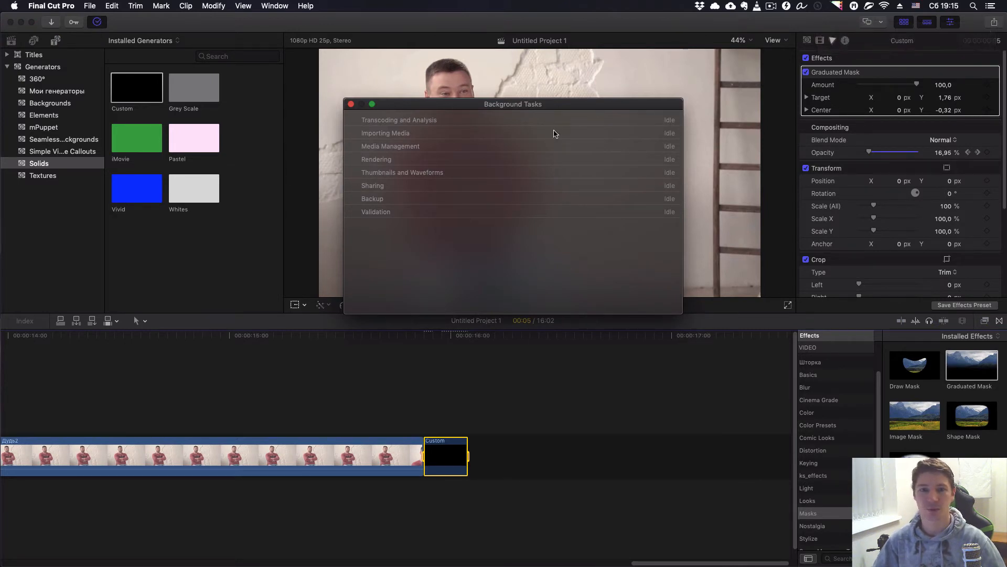
left_click(351, 107)
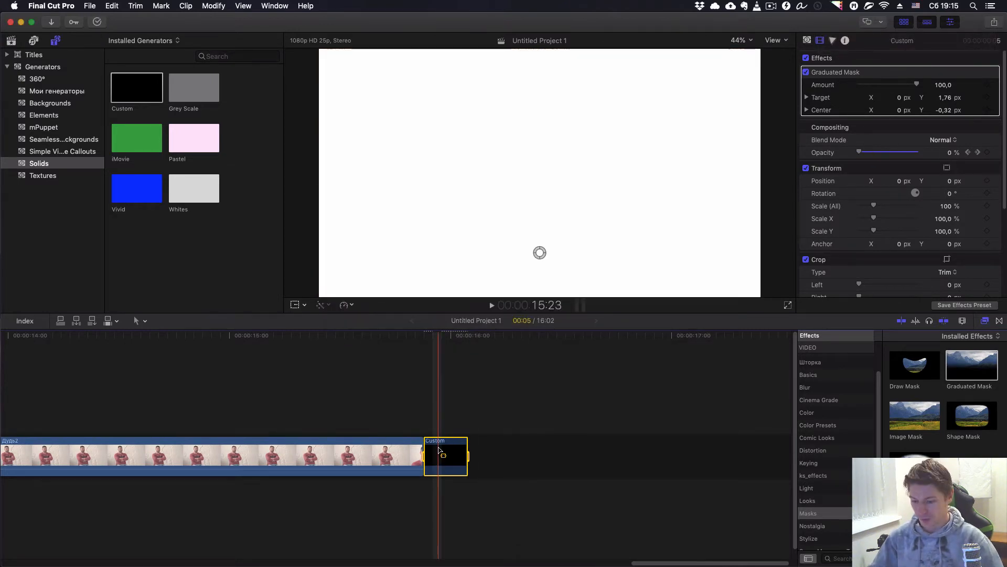
key("Delete")
scroll(362, 418, "left", 10)
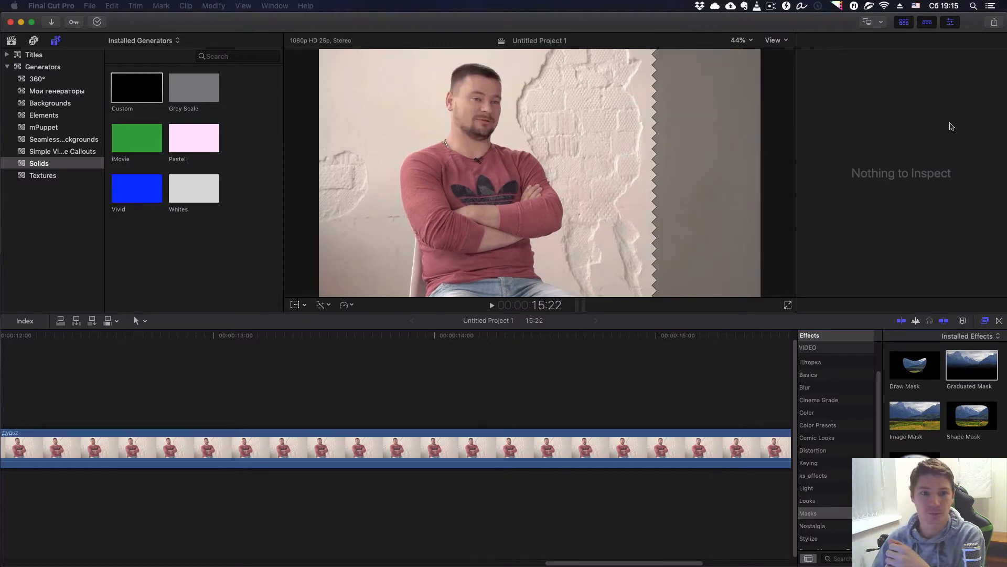
- Switch to Finder and import theBlackBack.mov from the Downloads folder into the Multicam event
key("super+Tab")
left_click(12, 41)
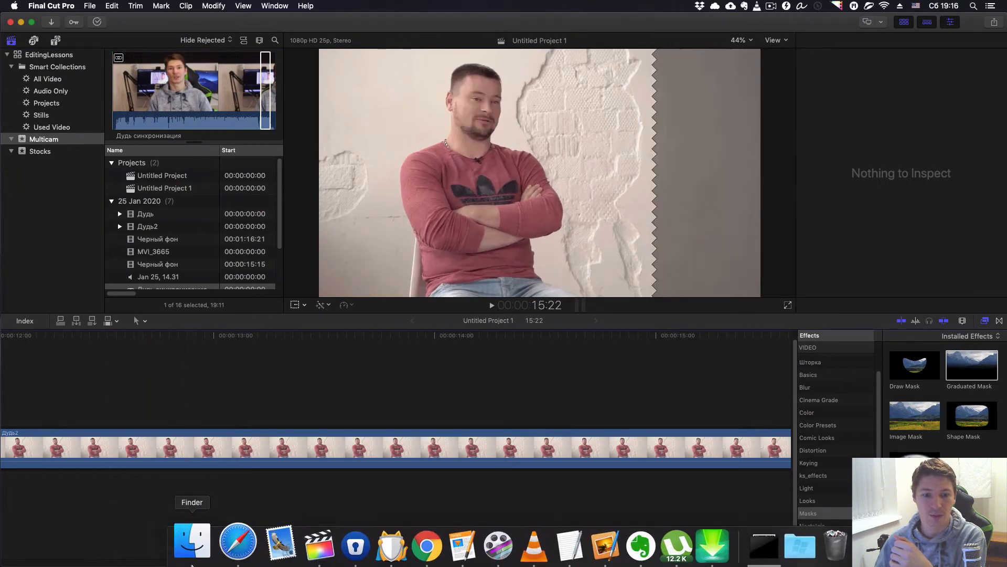
left_click(193, 543)
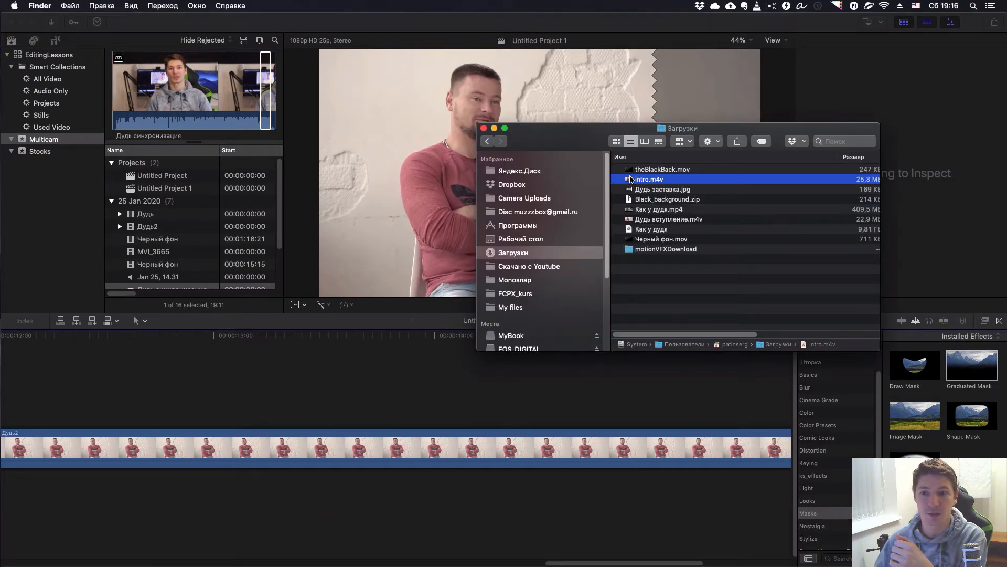
left_click(630, 171)
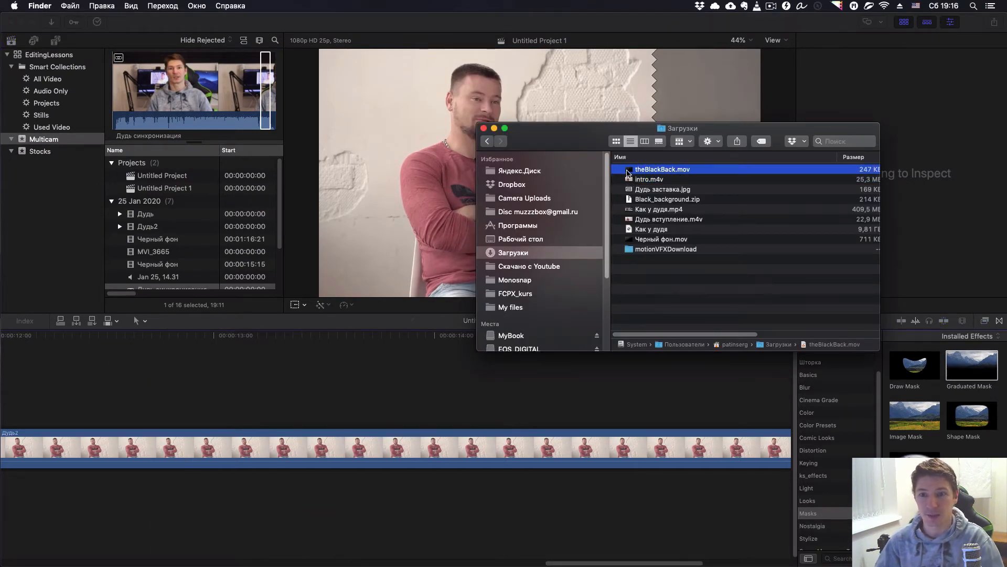
left_click_drag(629, 173, 31, 281)
left_click(147, 273)
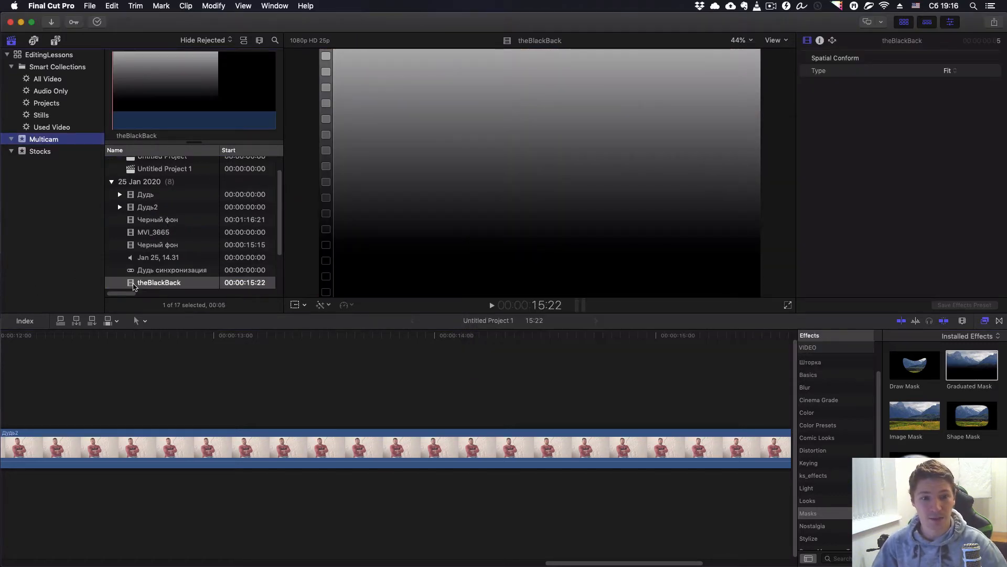
- Insert a freeze frame into the last Дудь2 clip at 13:08
left_click(346, 367)
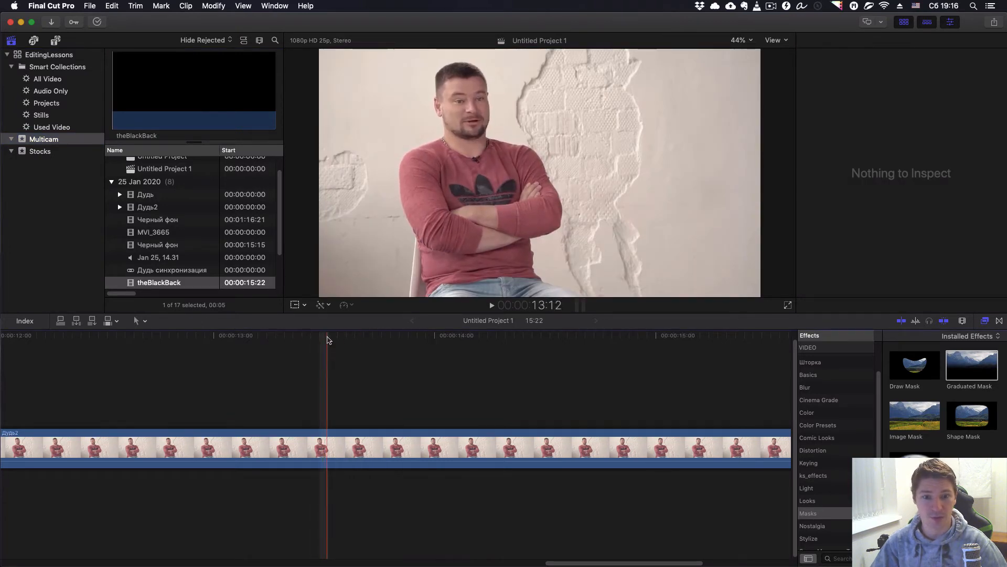
left_click(291, 333)
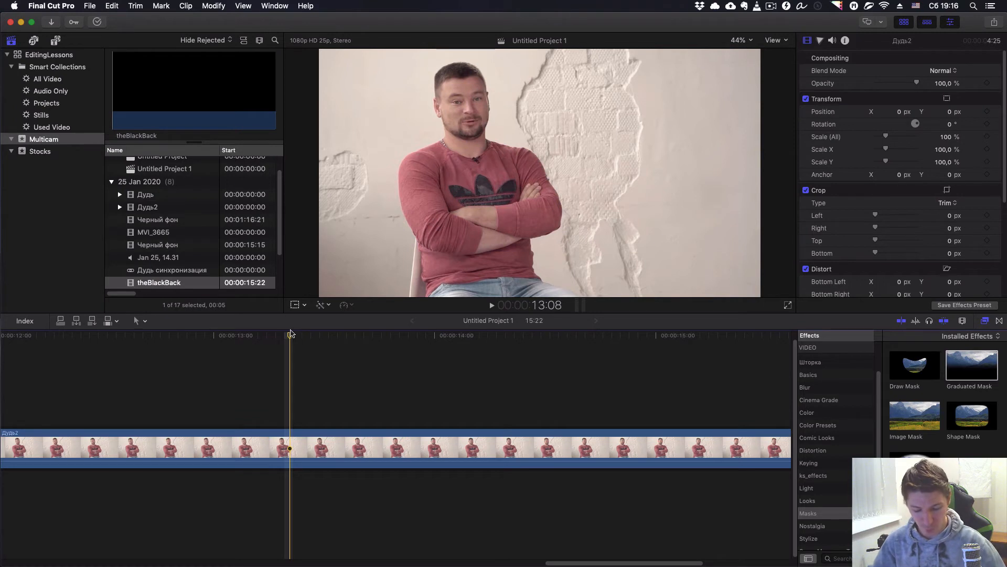
key("super+v")
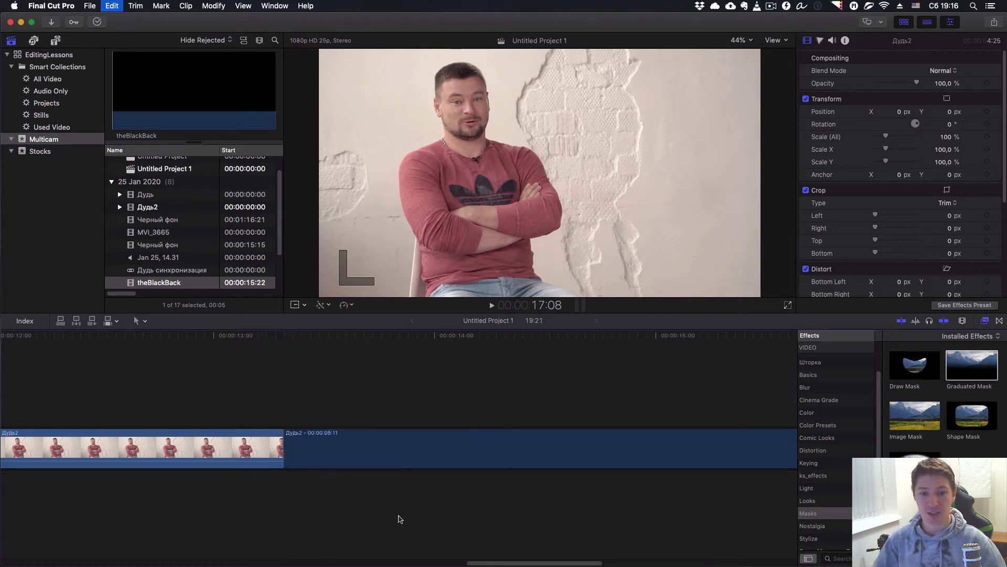
key("super+minus")
key("super+minus")
key("super+minus")
- Connect the theBlackBack clip above the Дудь2 clip that precedes the freeze frame
left_click(446, 444)
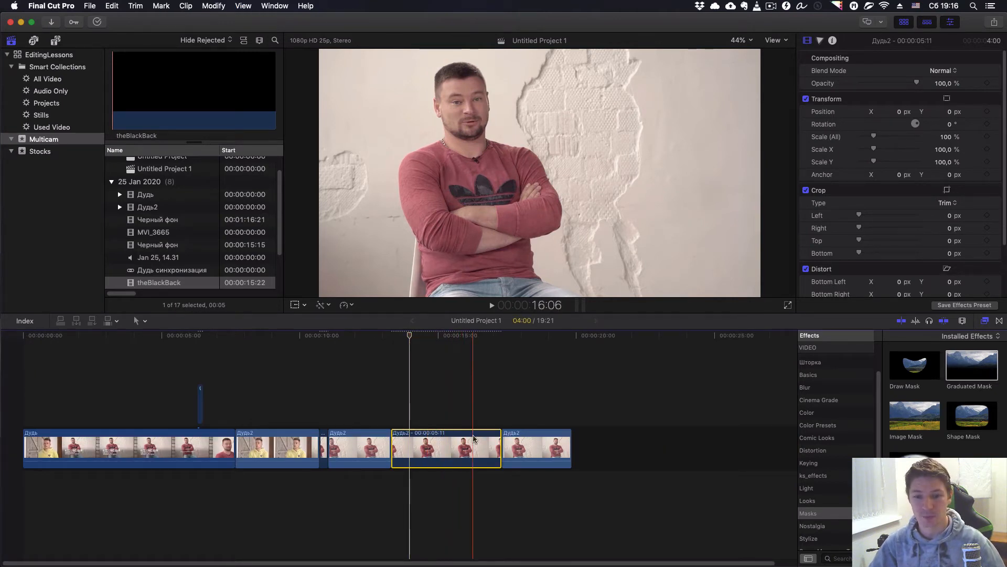
left_click_drag(411, 336, 461, 350)
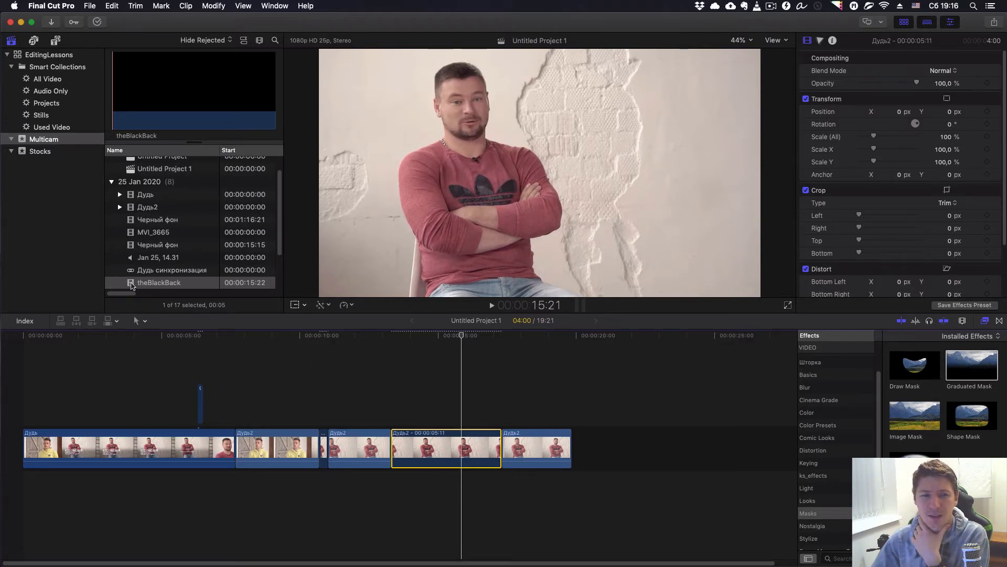
left_click_drag(131, 285, 375, 403)
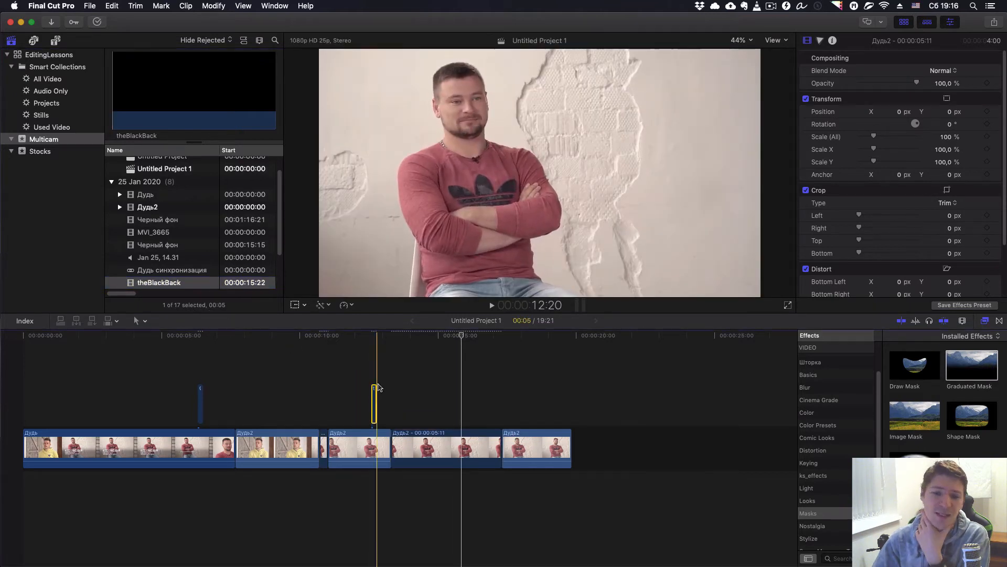
- Set the freeze frame's duration to 7 frames
left_click(416, 449)
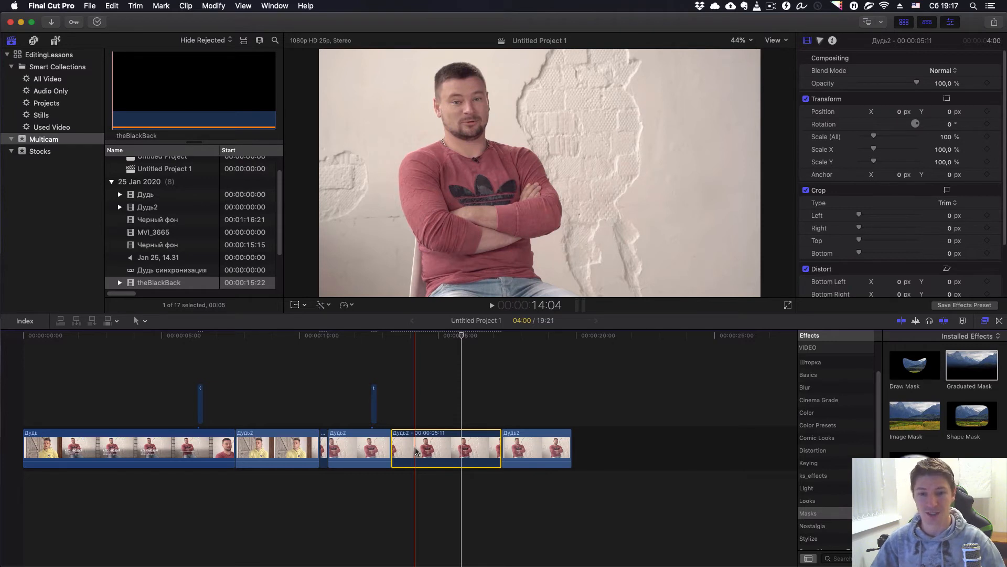
key("ctrl+d")
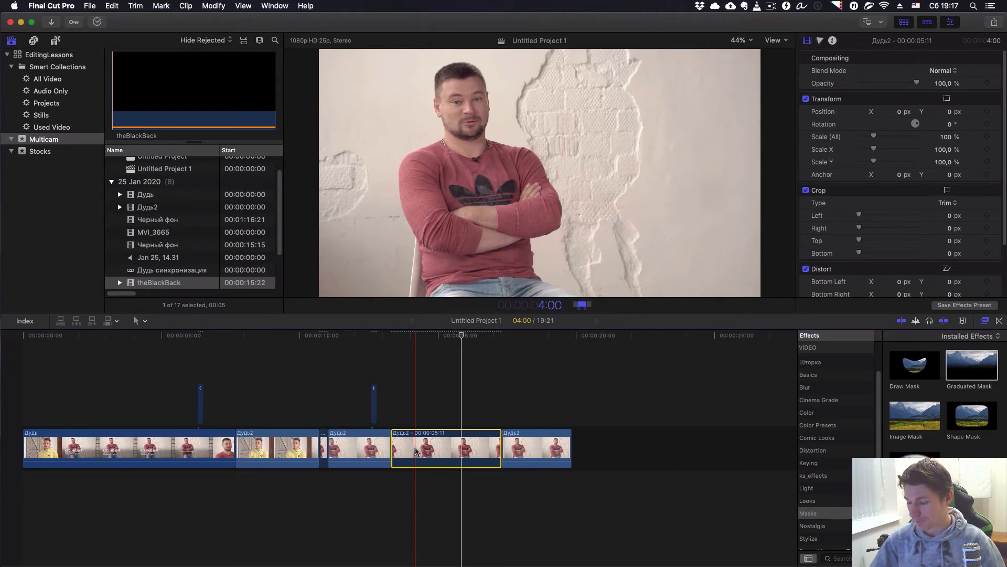
type("7")
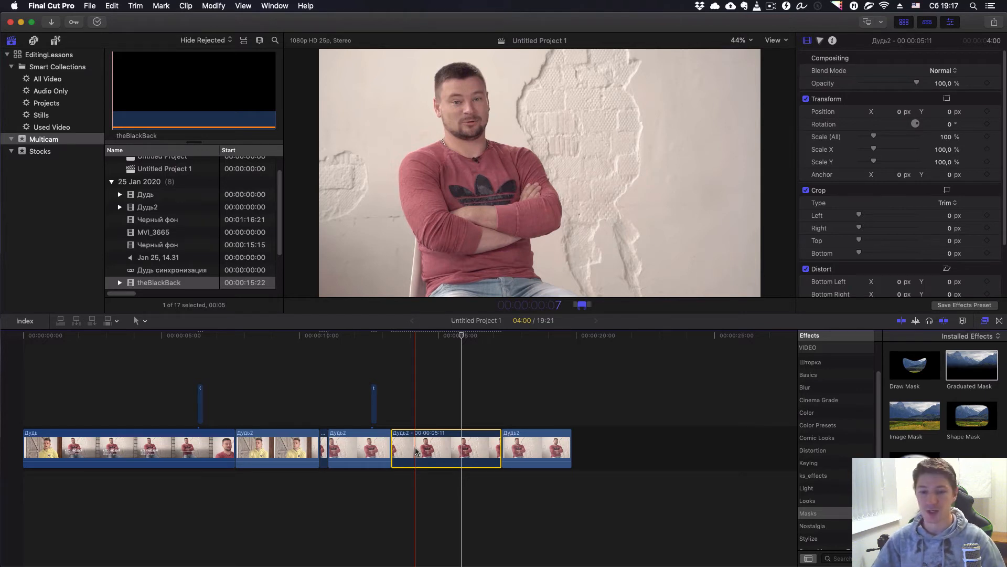
key("Return")
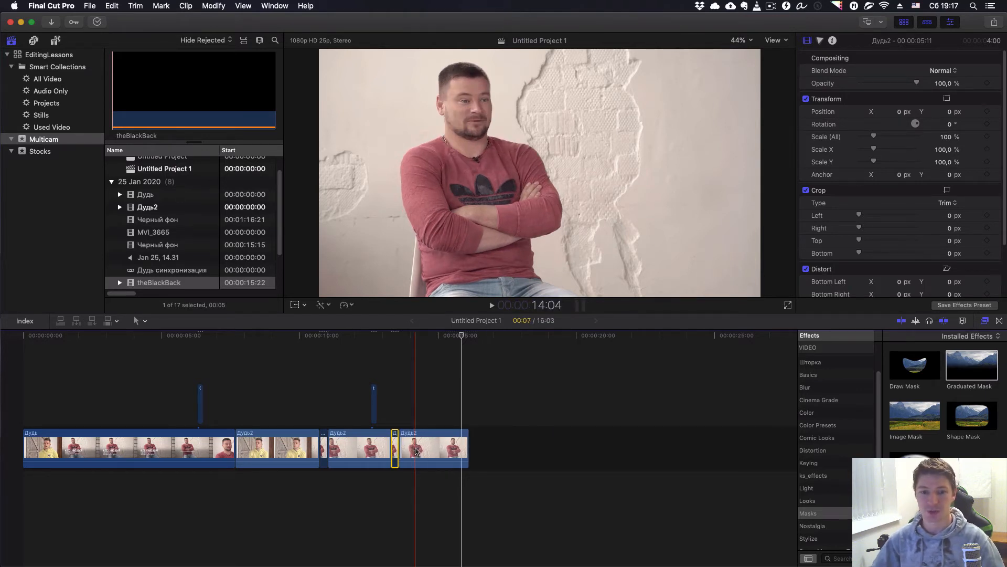
key("l")
scroll(396, 359, "up", 10)
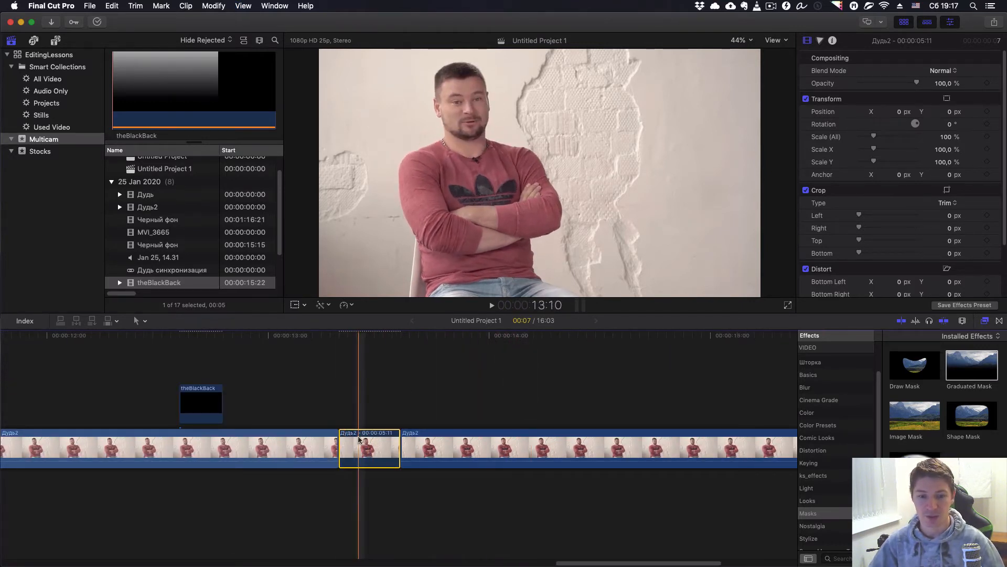
- Move the connected theBlackBack clip so it starts with the freeze frame, and play back the transition
left_click(200, 405)
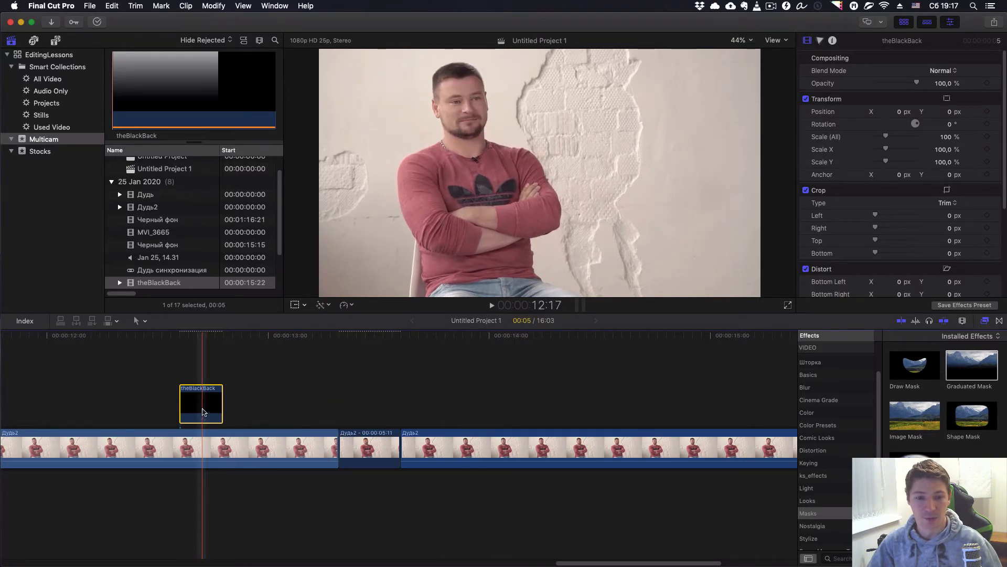
left_click_drag(210, 407, 367, 388)
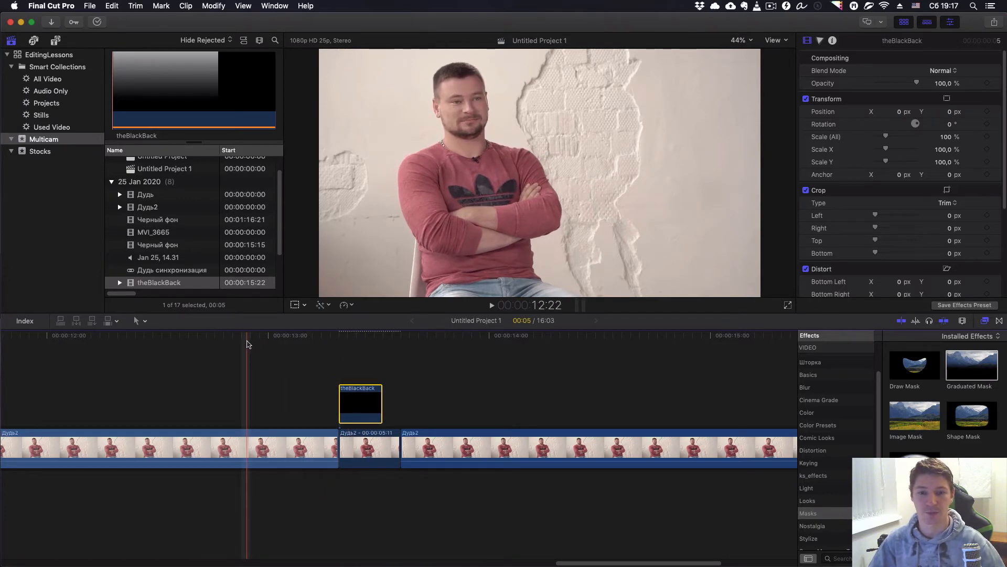
key("space")
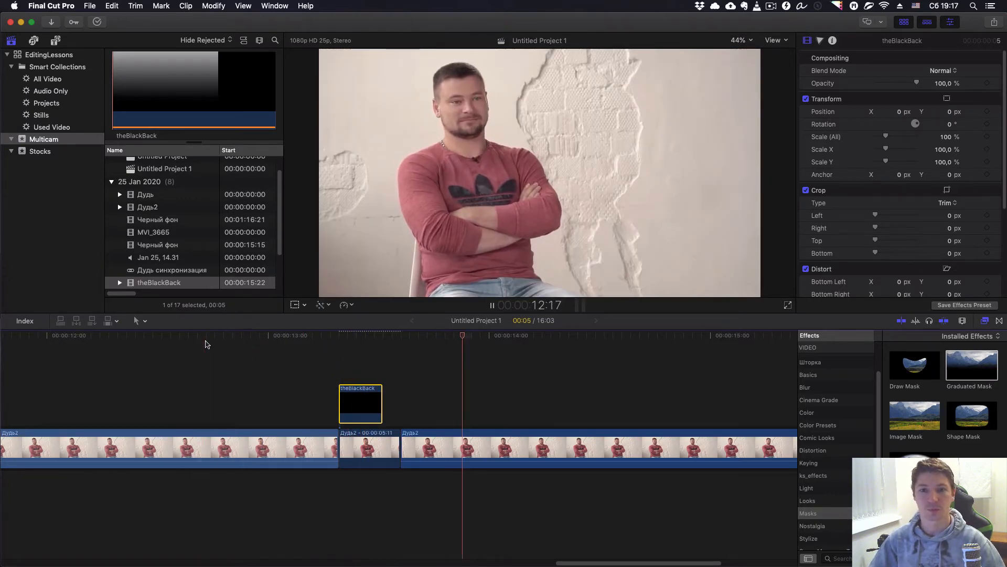
key("space")
key("space")
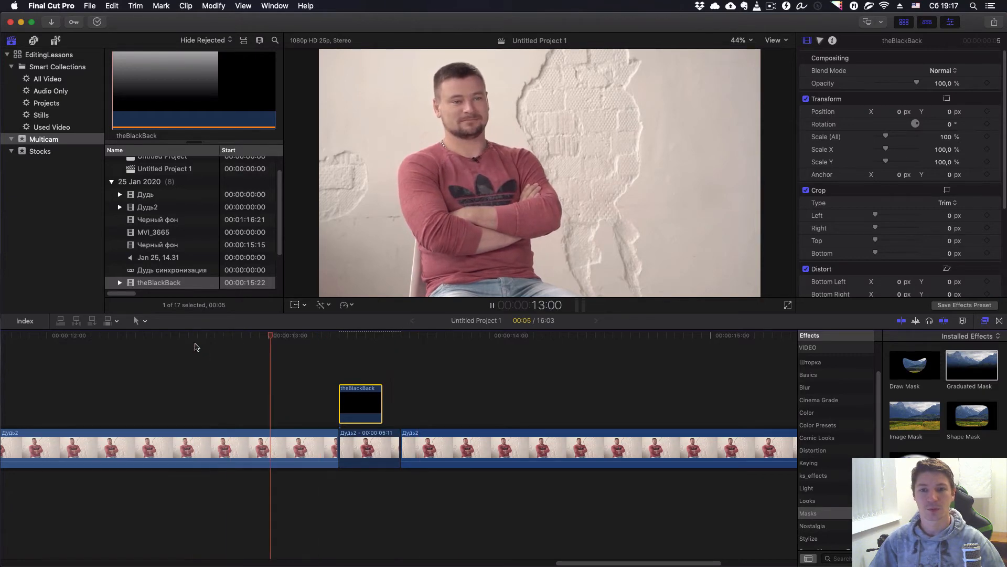
key("space")
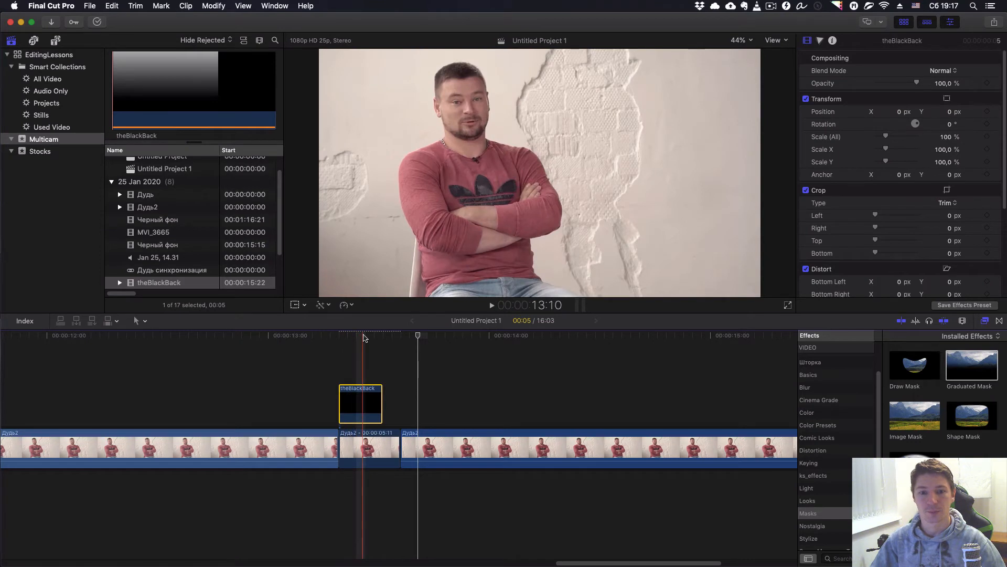
- Apply the Draw Mask effect to the theBlackBack clip and park the playhead at 13:10, where the man is fully lit
left_click(368, 336)
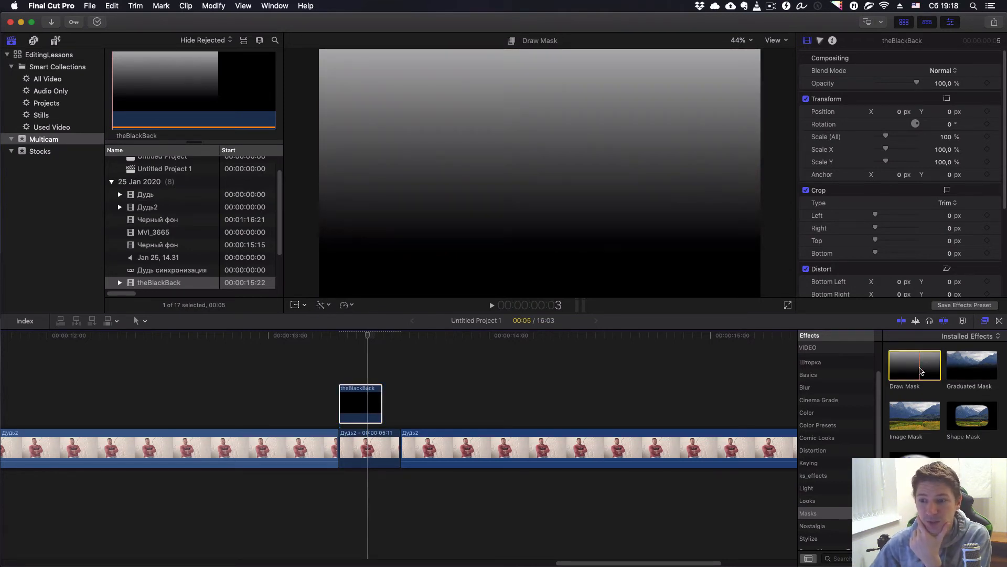
mouse_move(920, 371)
left_mouse_down()
mouse_move(634, 371)
mouse_move(412, 388)
mouse_move(362, 408)
left_mouse_up()
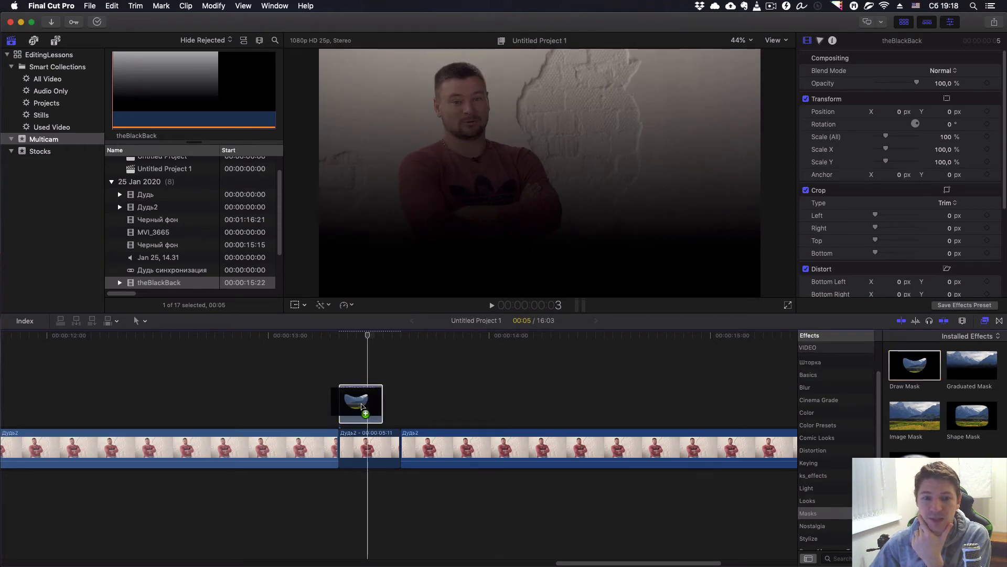
left_click(358, 337)
mouse_move(361, 337)
left_mouse_down()
mouse_move(348, 337)
mouse_move(369, 337)
left_mouse_up()
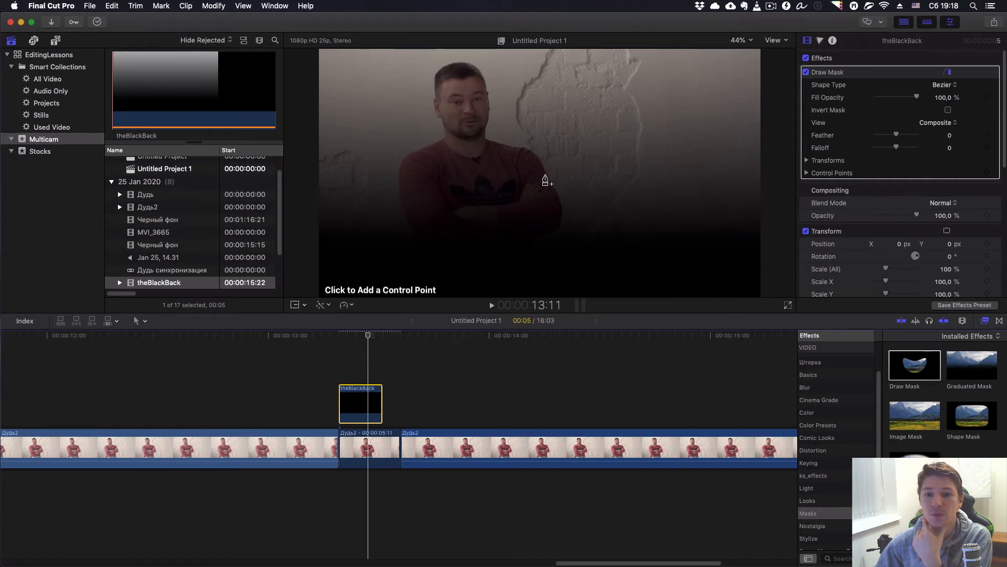
left_click_drag(367, 335, 363, 335)
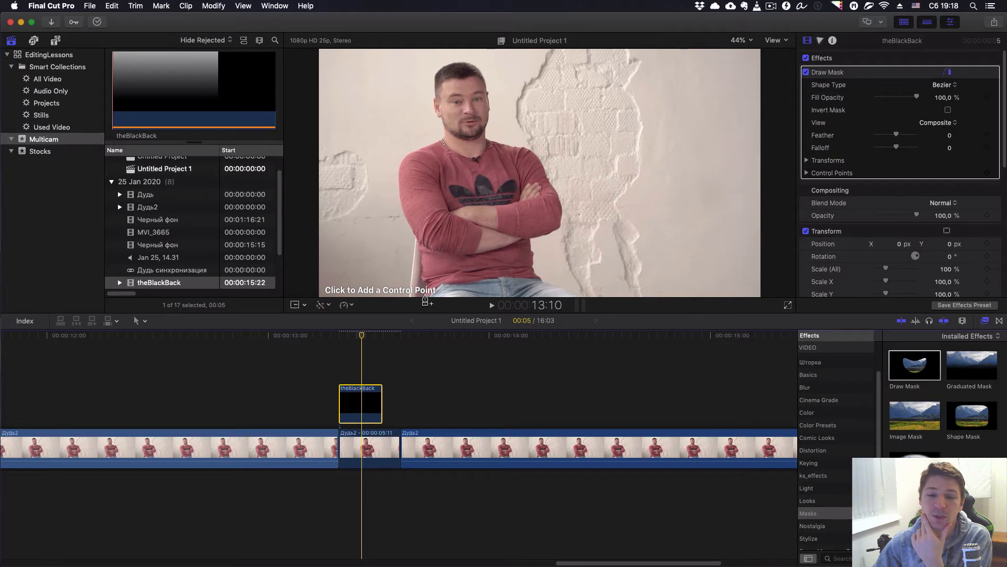
- Begin the mask outline at the man's waist and trace it up the outer edge of his arm at 75% viewer zoom
left_click(742, 41)
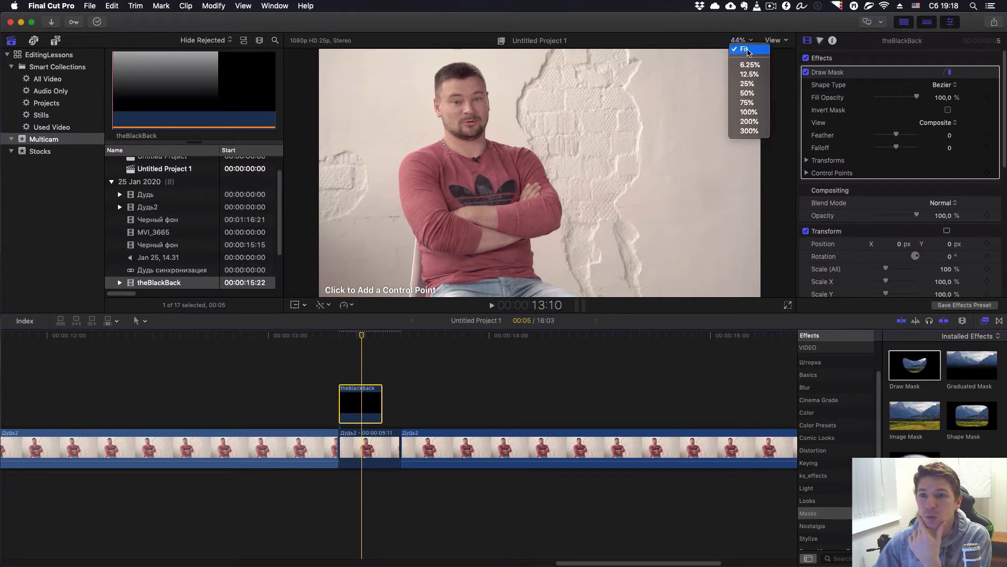
left_click(747, 103)
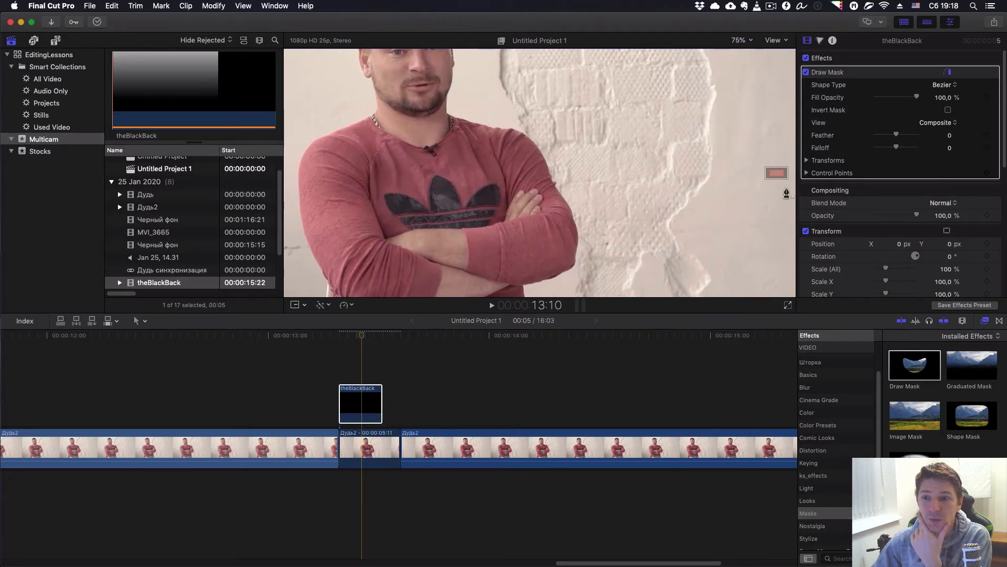
left_click_drag(776, 173, 773, 178)
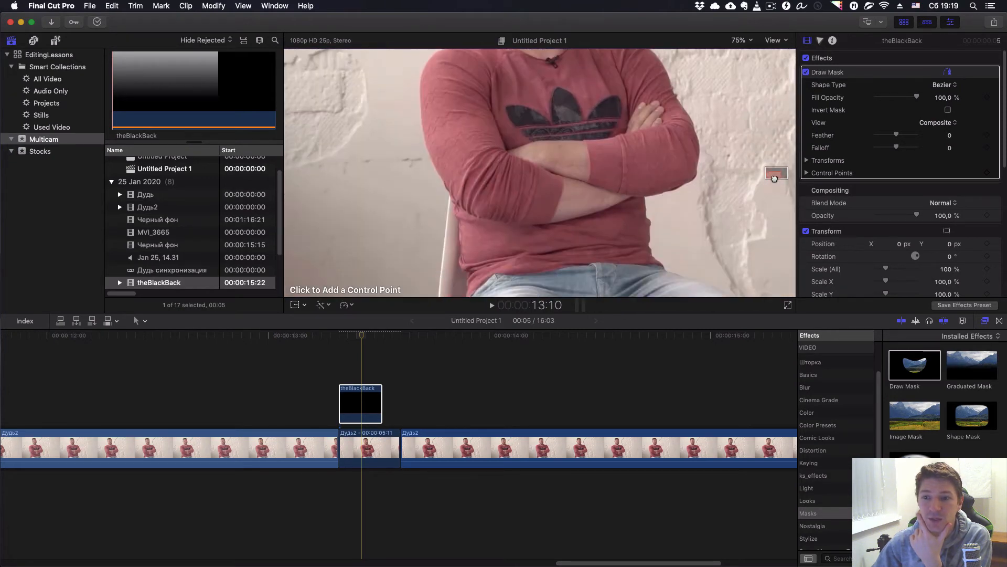
left_click(459, 236)
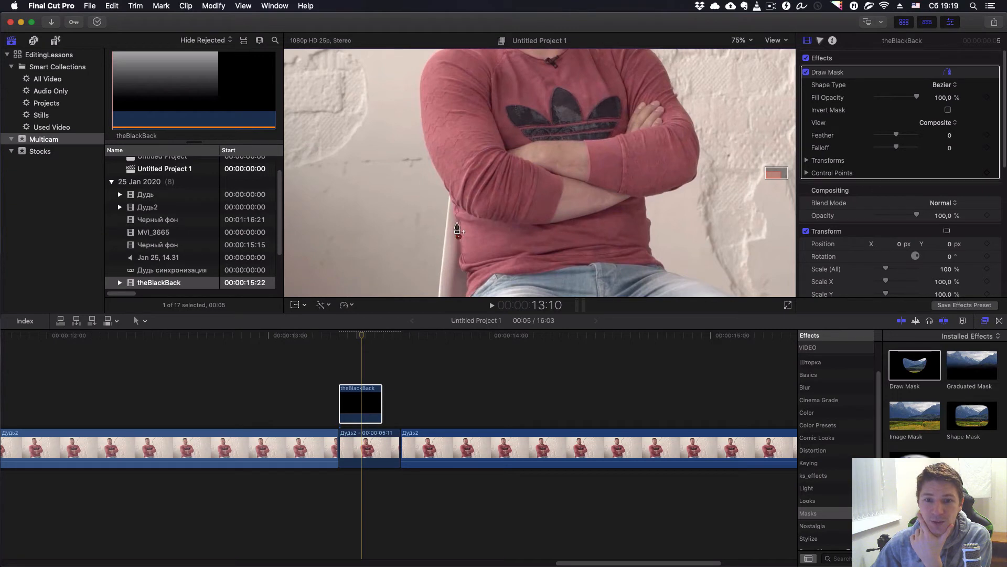
left_click(456, 215)
left_click(448, 191)
left_click(428, 149)
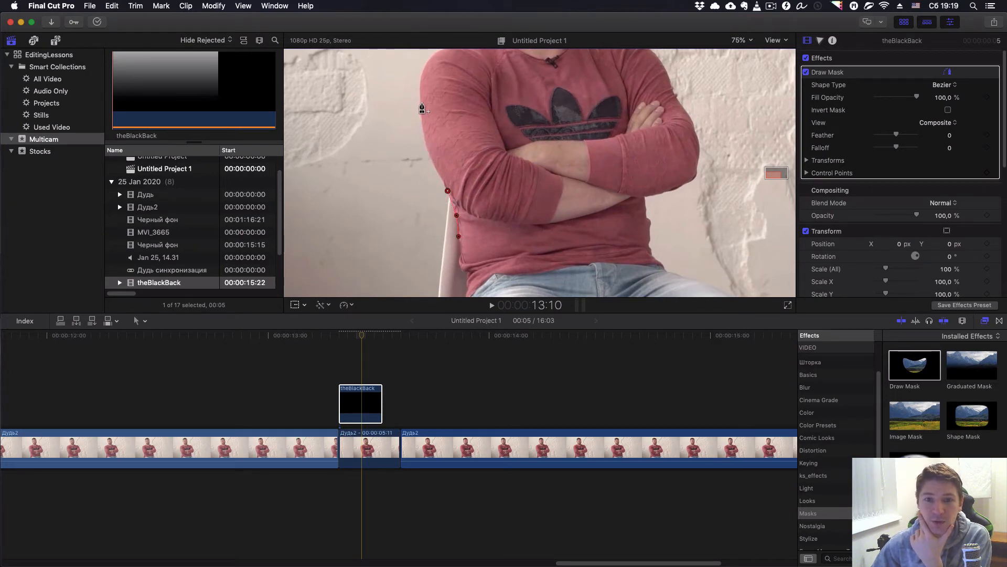
left_click(419, 102)
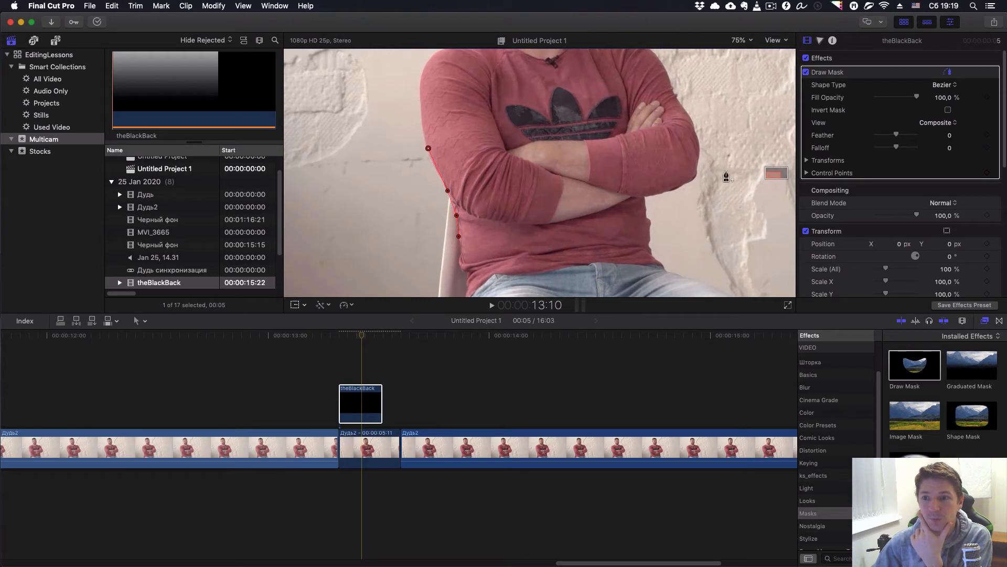
- Continue the mask outline over the man's shoulder up to the base of his neck
left_click_drag(776, 173, 775, 168)
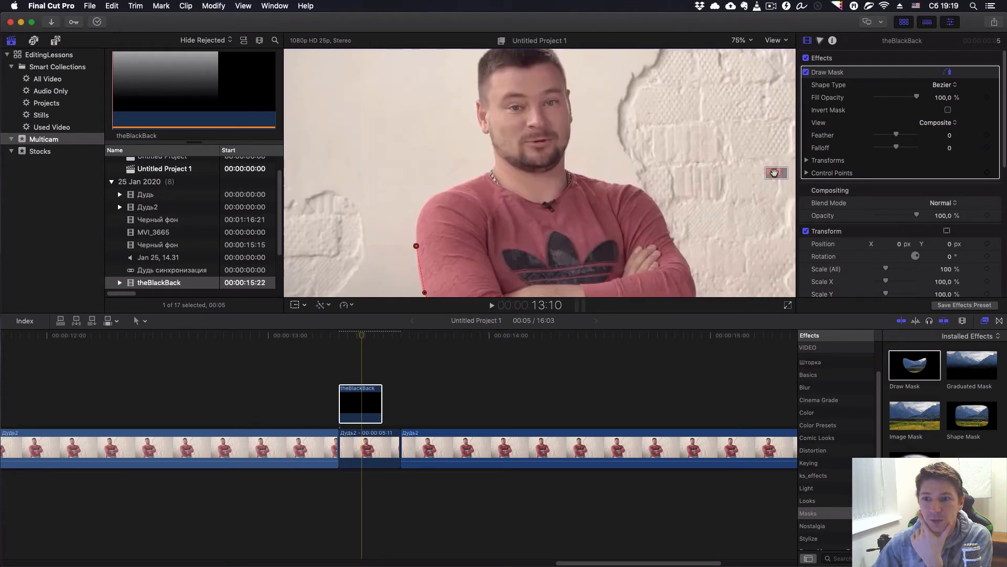
left_click(422, 210)
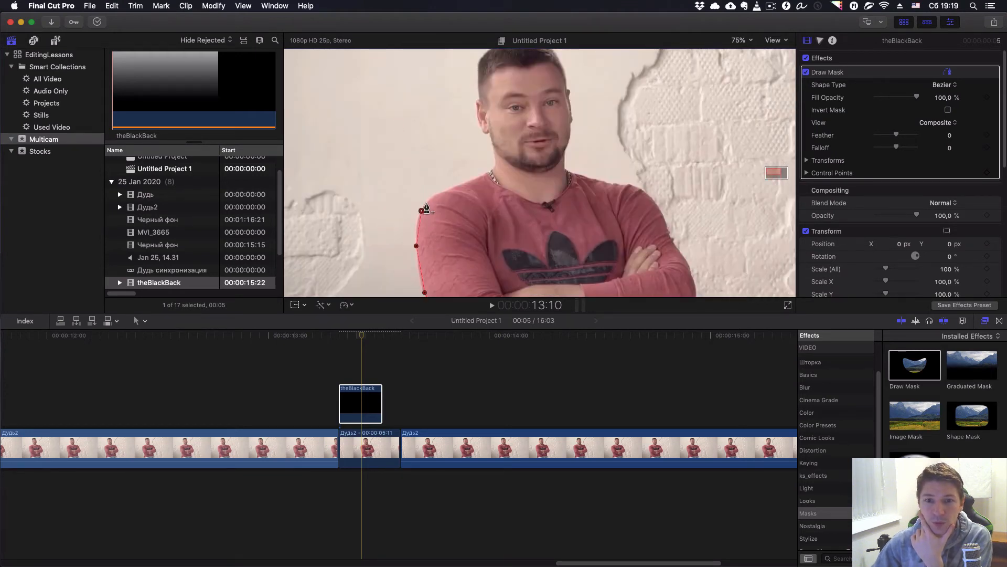
left_click(434, 197)
left_click(451, 187)
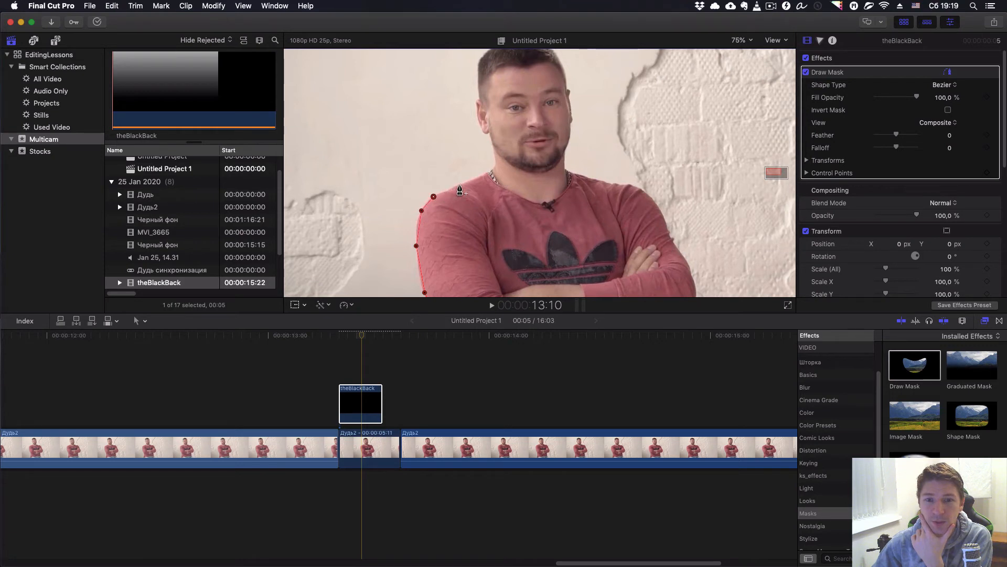
left_click(471, 180)
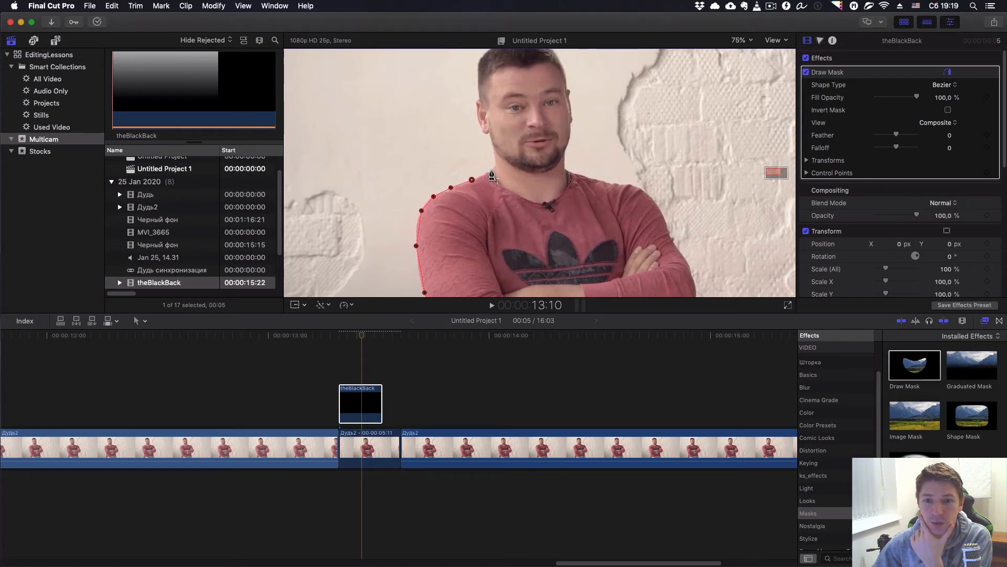
left_click(495, 169)
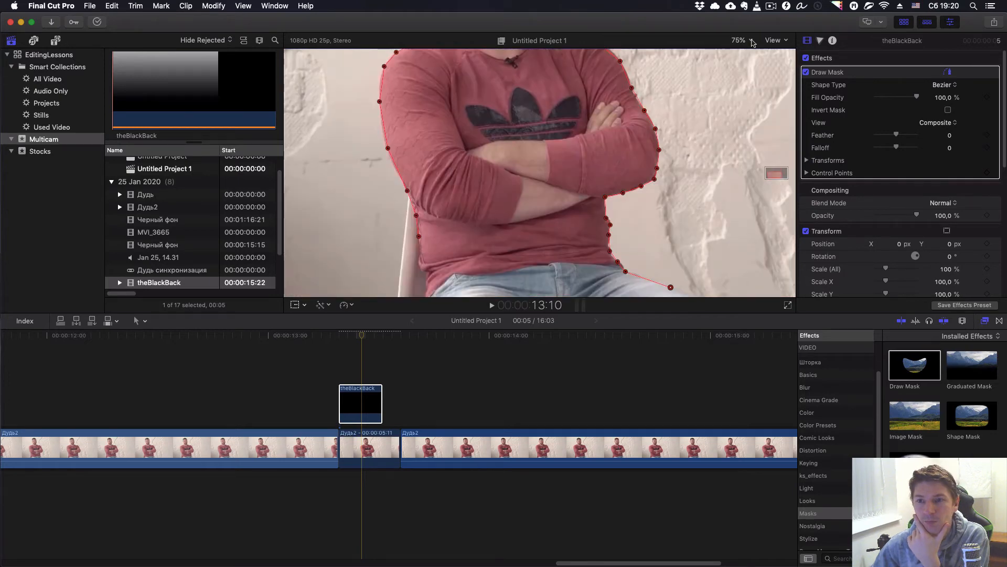
- Close the mask outline around the man by adding two control points below the picture's lower edge and returning to his waist
left_click(751, 41)
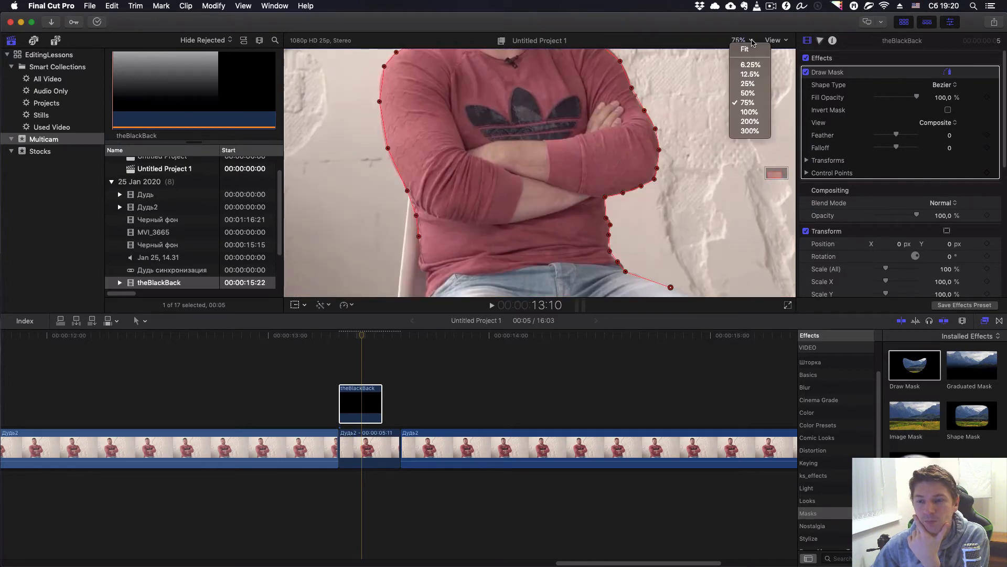
left_click(747, 93)
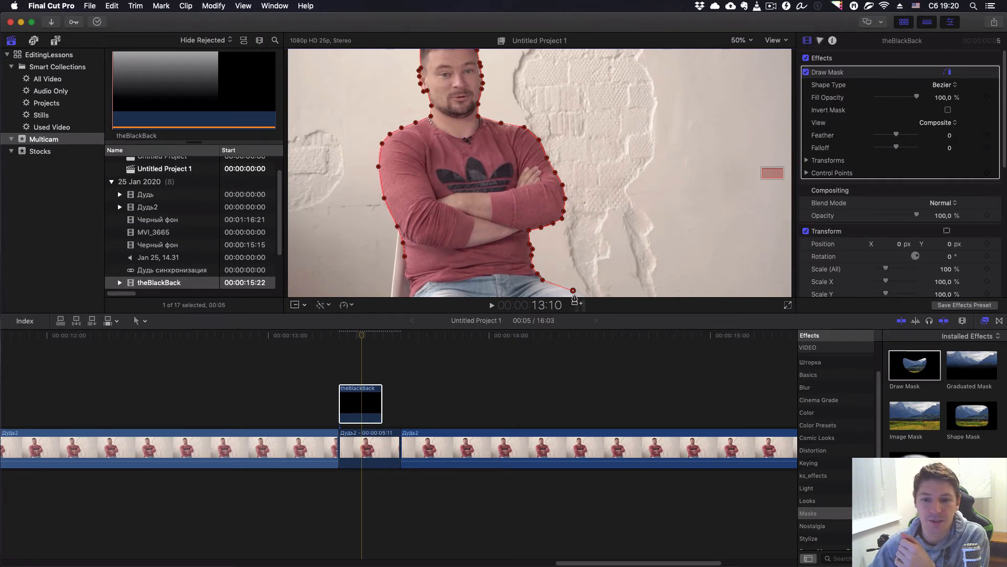
left_click(749, 42)
left_click(753, 92)
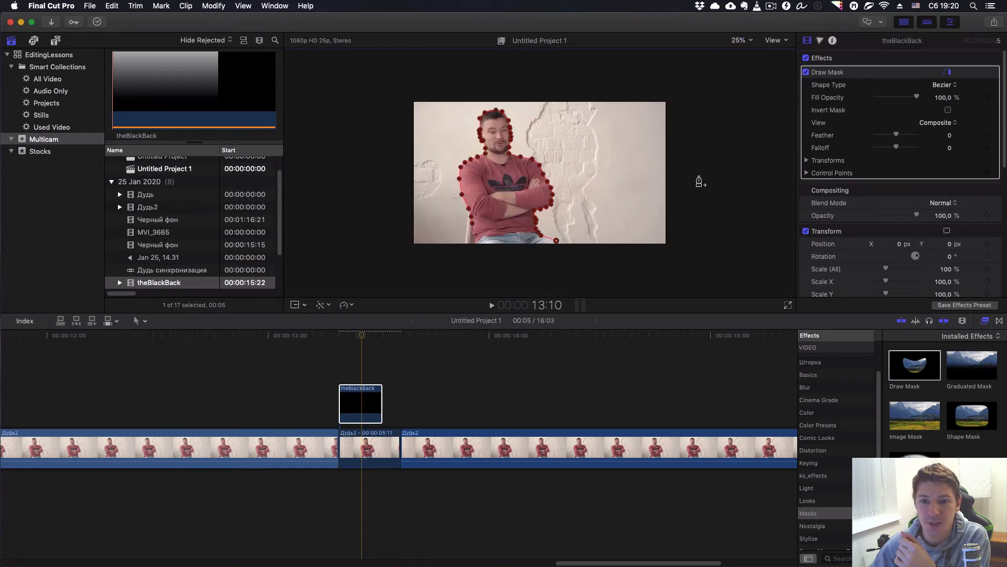
left_click(573, 254)
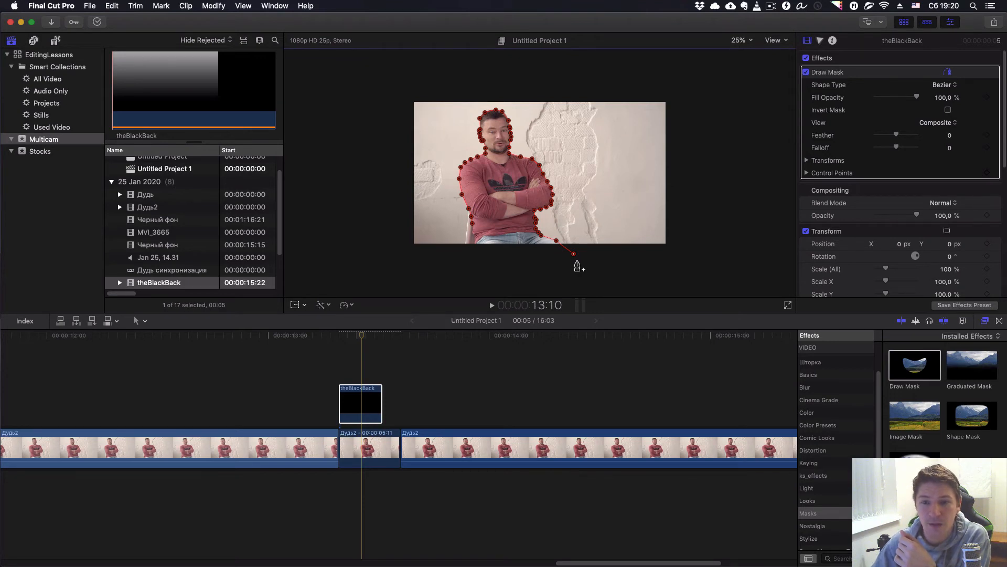
left_click(469, 260)
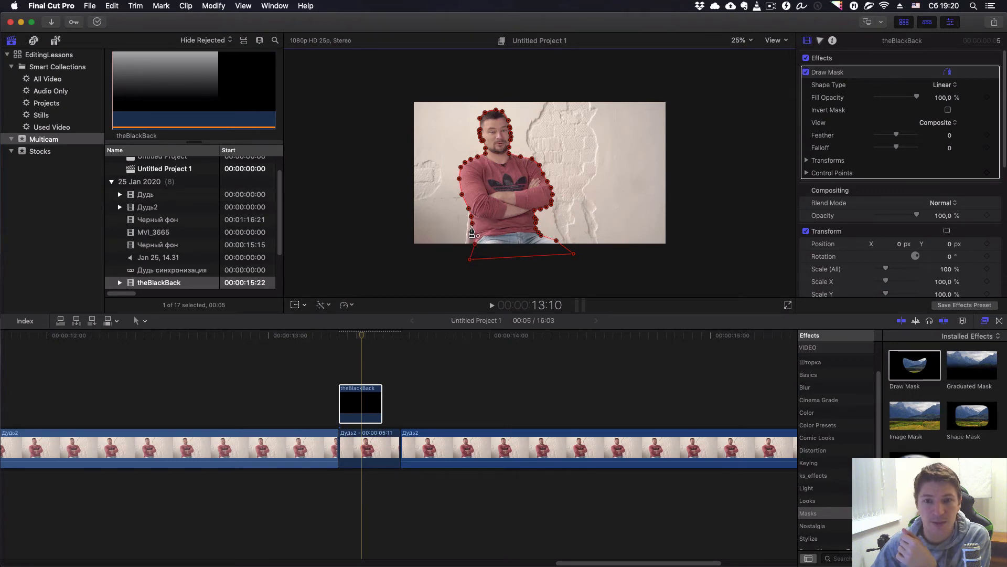
left_click(472, 227)
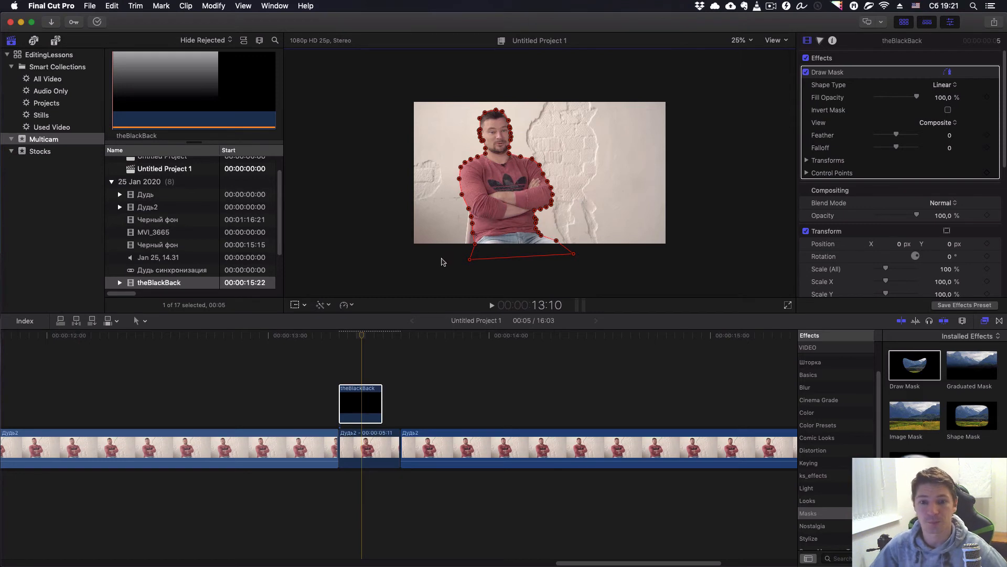
- Invert the draw mask so the dark background falls behind the man, and set its Feather to 15
left_click(360, 340)
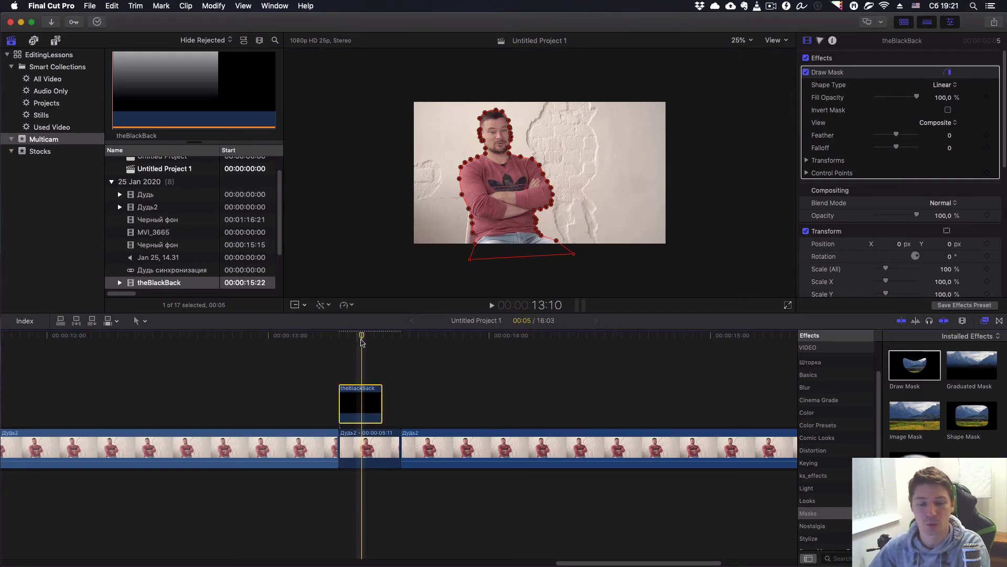
left_click_drag(362, 334, 364, 334)
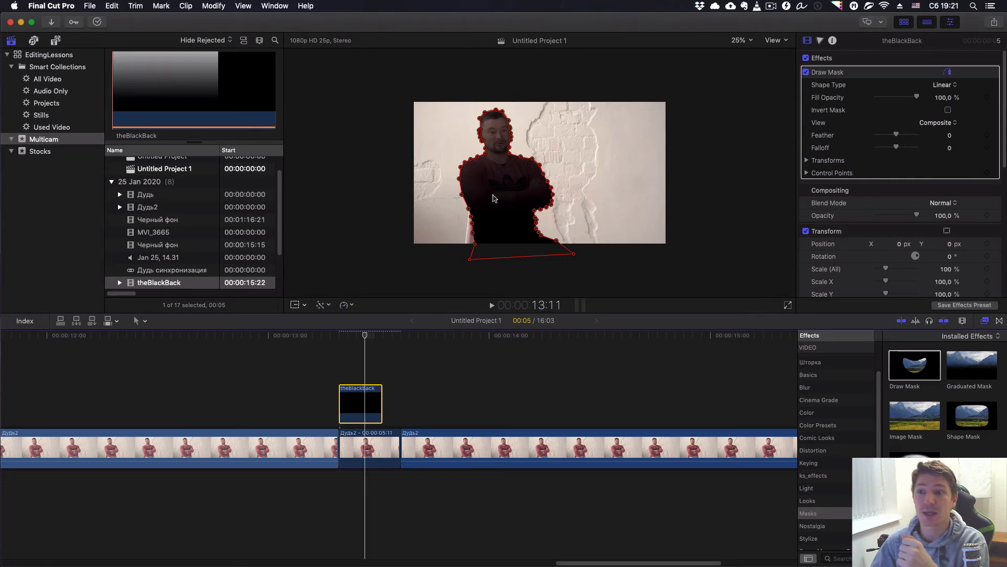
left_click(948, 111)
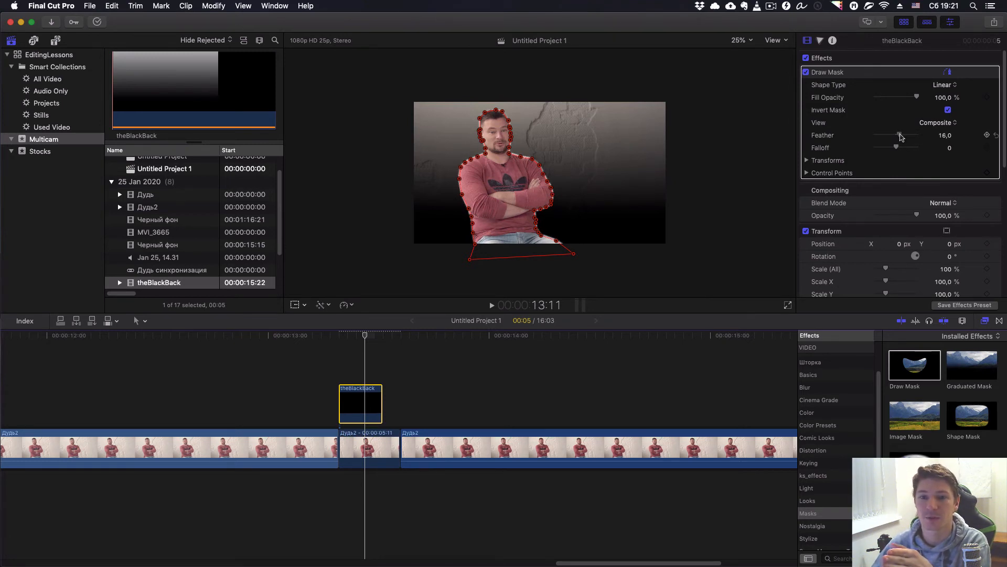
left_click_drag(902, 138, 900, 138)
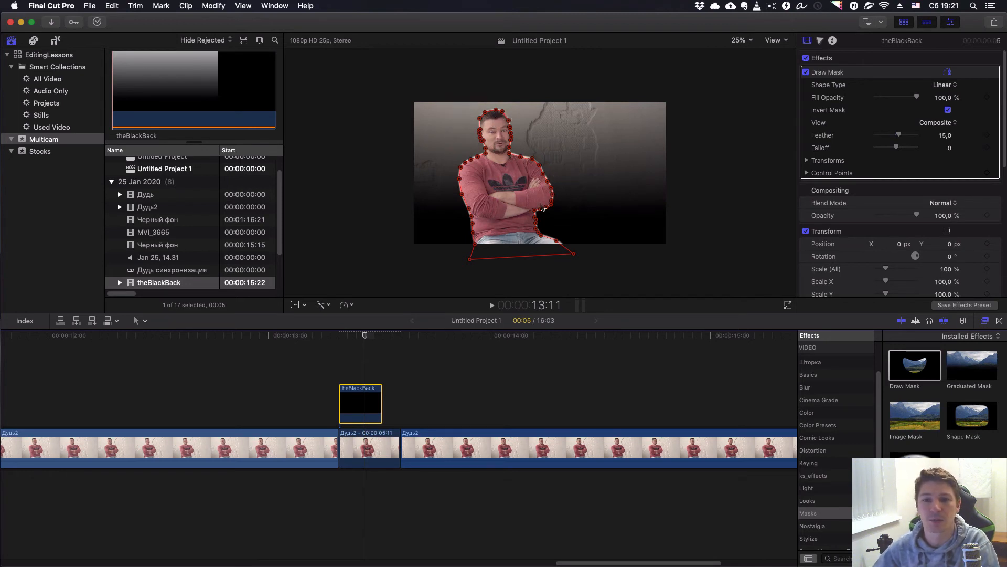
- Fit the picture to the viewer and play from before the freeze frame to review the masked dark background
left_click(751, 41)
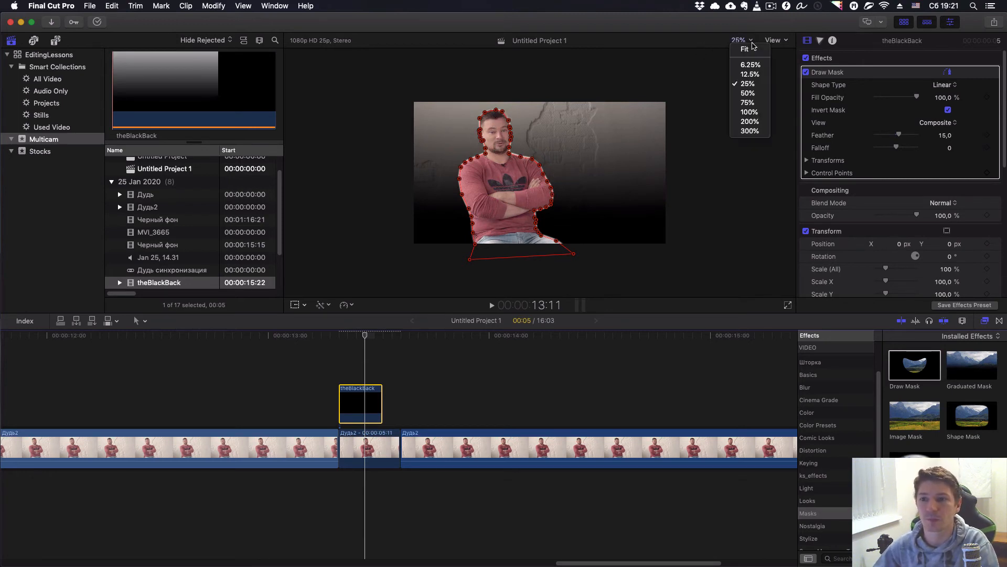
left_click(751, 49)
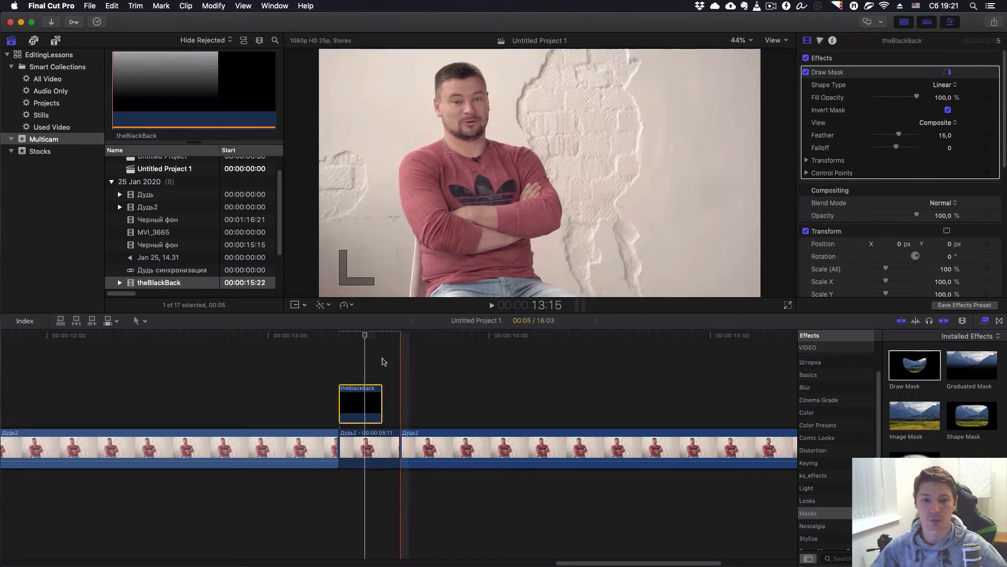
left_click(370, 447)
left_click(306, 335)
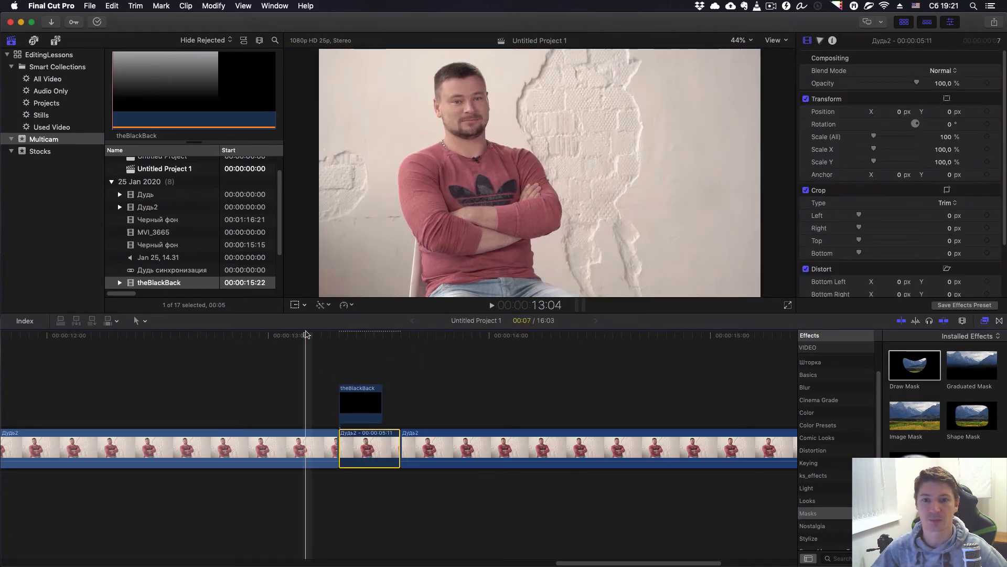
key("space")
key("space")
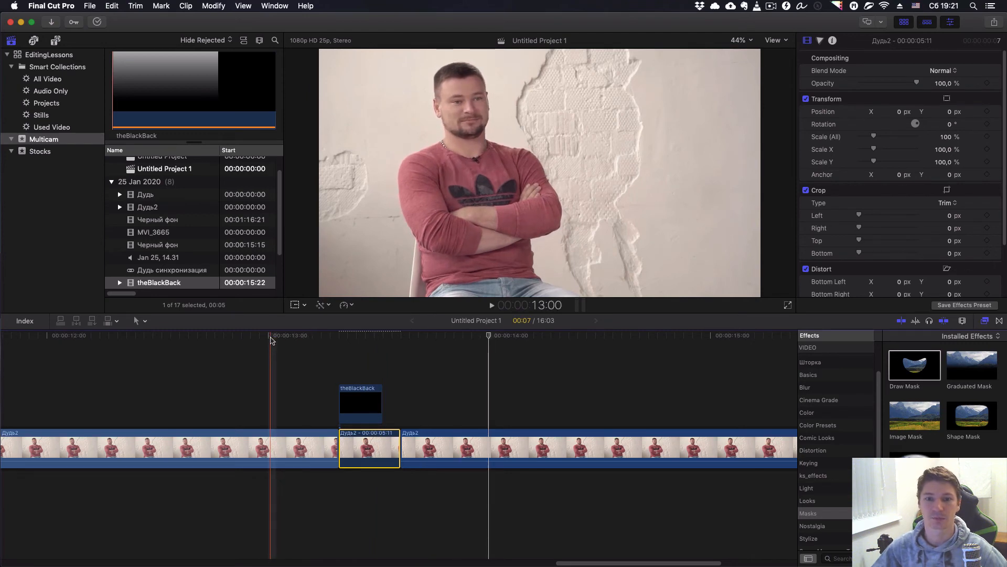
key("space")
key("space")
key("space")
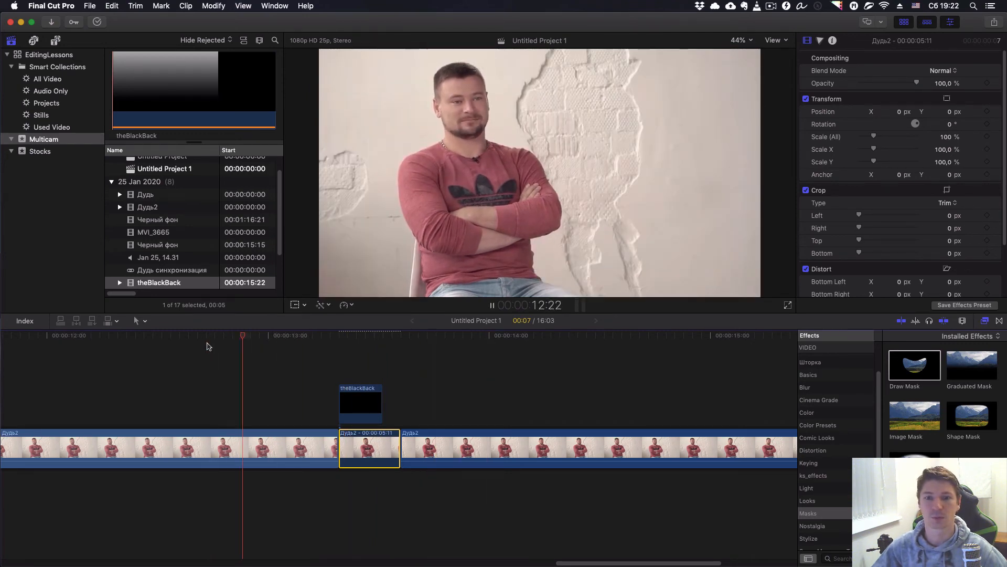
- Replay the section leading into the freeze frame several times to check how the masked dark background appears
key("space")
key("space")
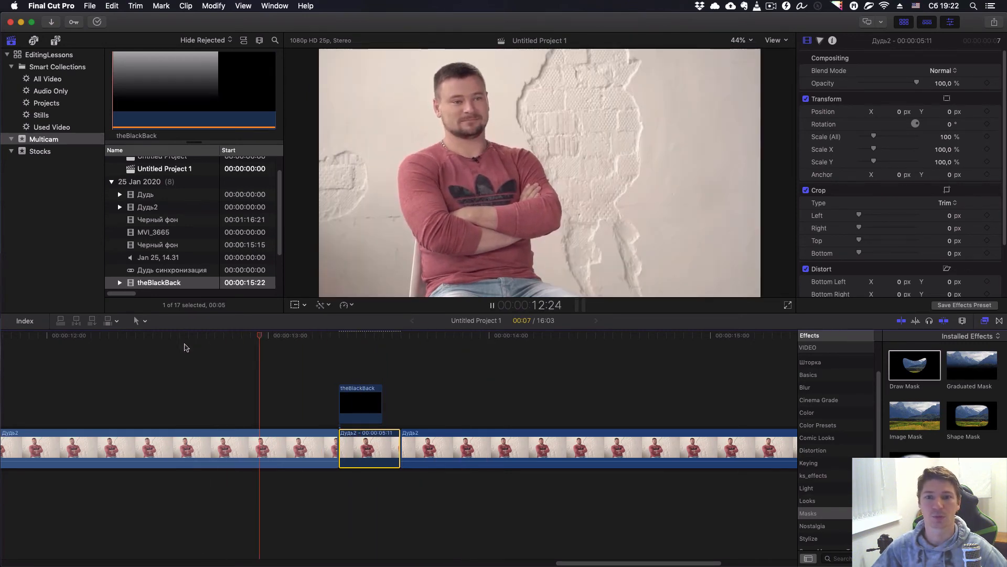
key("space")
key("space")
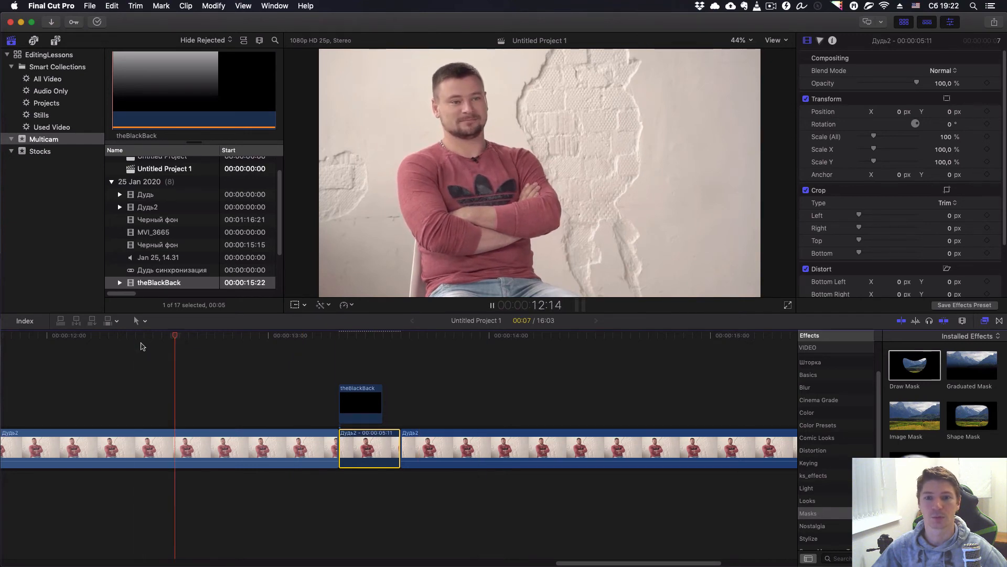
key("space")
key("space")
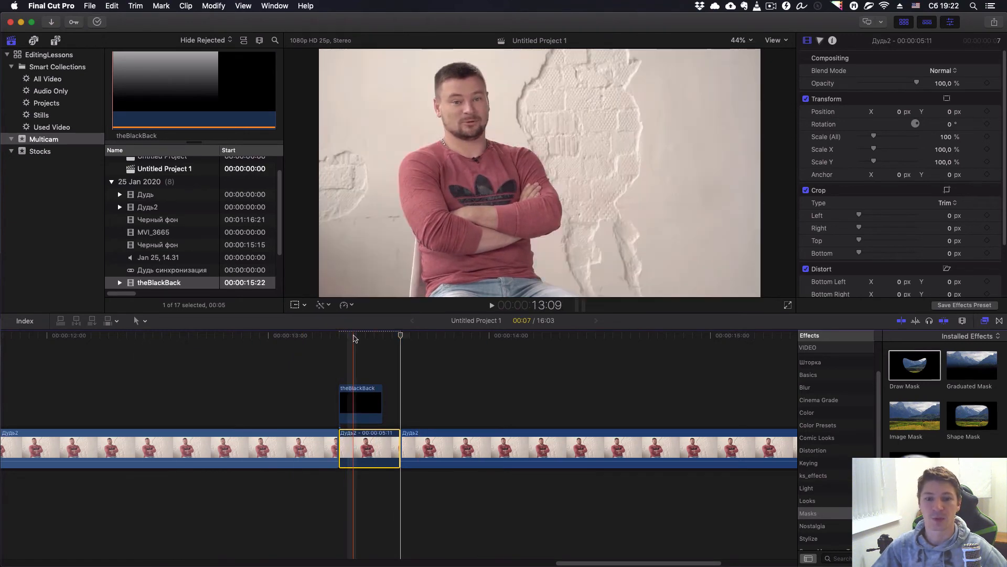
key("space")
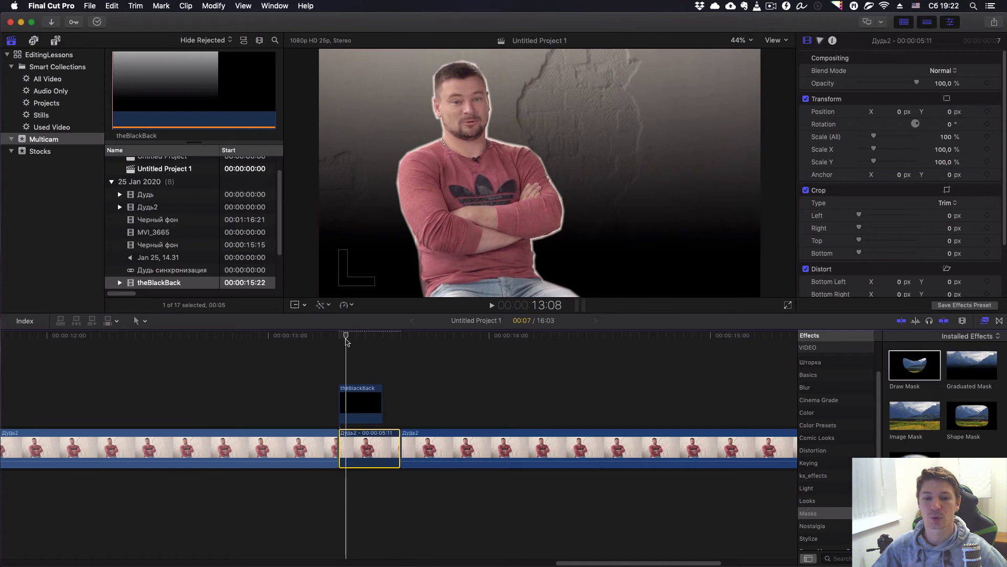
- Brighten theBlackBack clip on the timeline using a Color Board with Master exposure at 46% and Master saturation at 43%
left_click(346, 412)
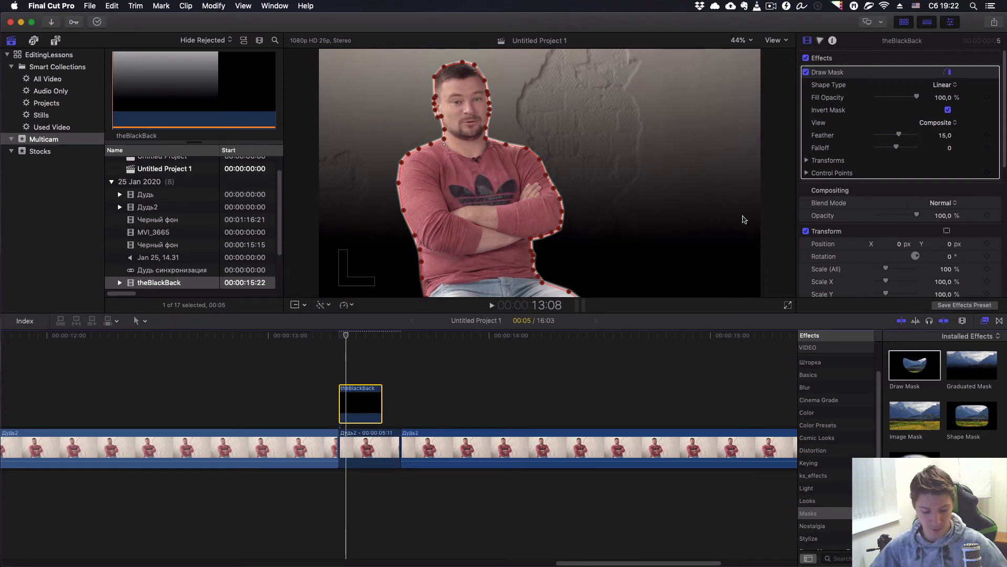
key("super+6")
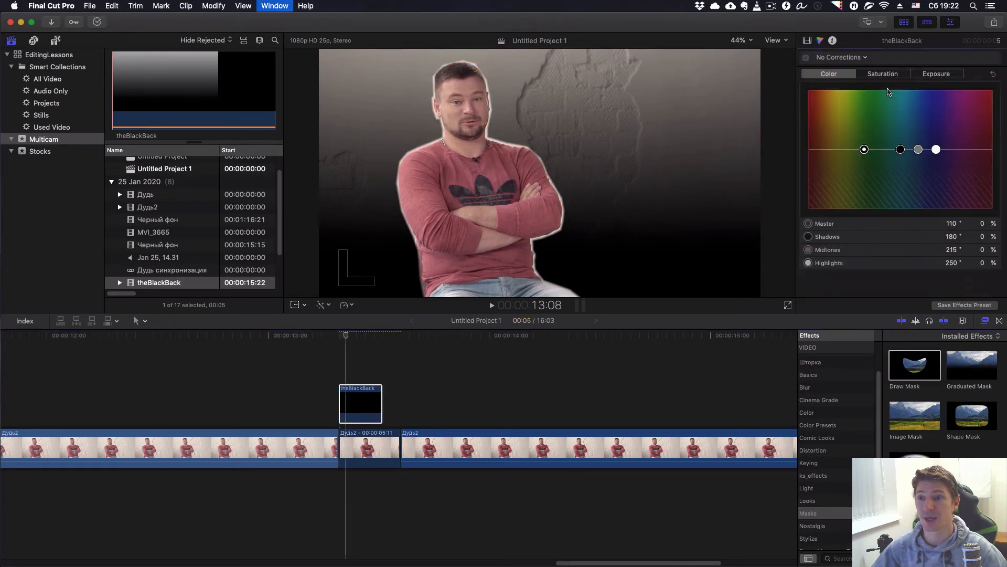
left_click(939, 74)
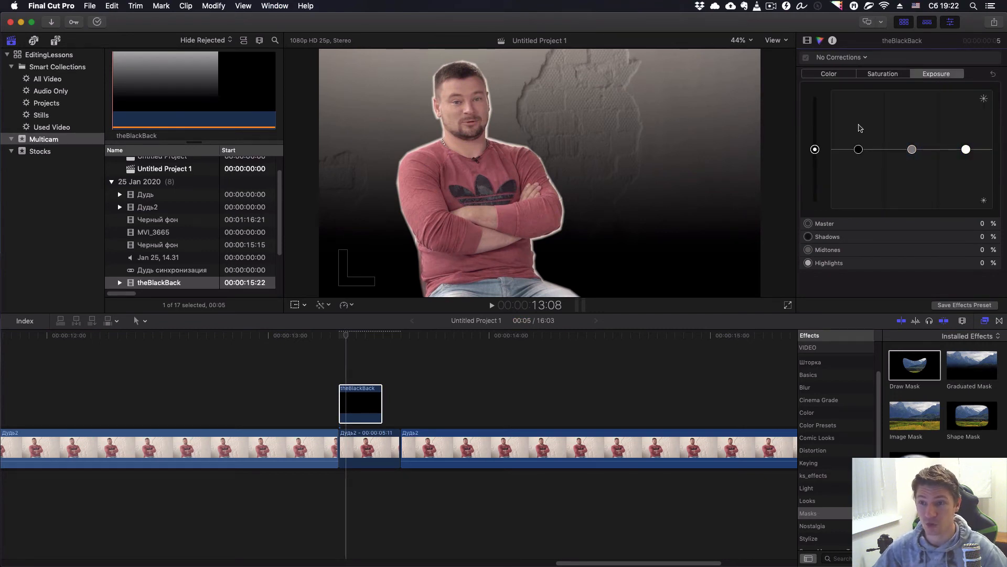
left_click_drag(815, 149, 822, 126)
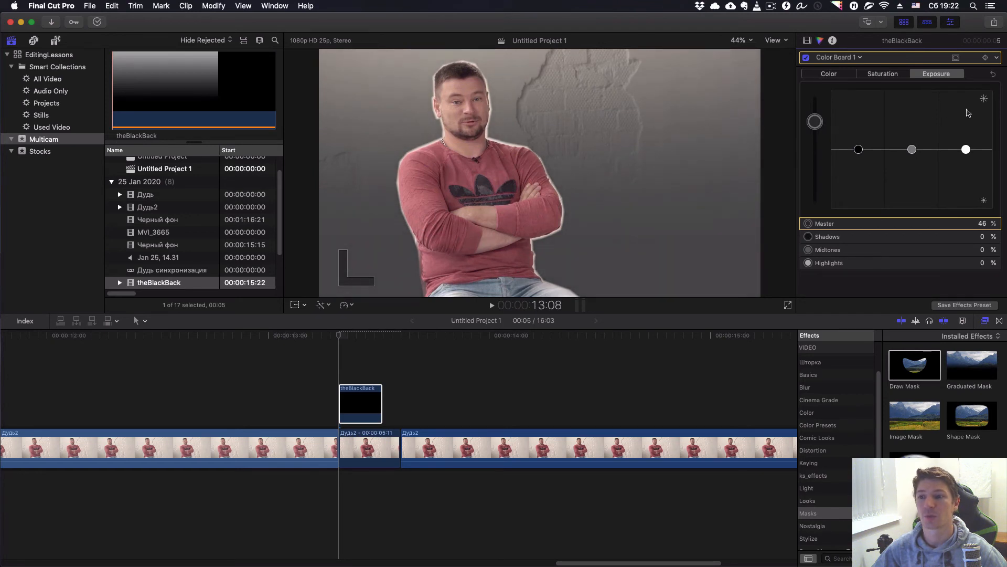
left_click(886, 75)
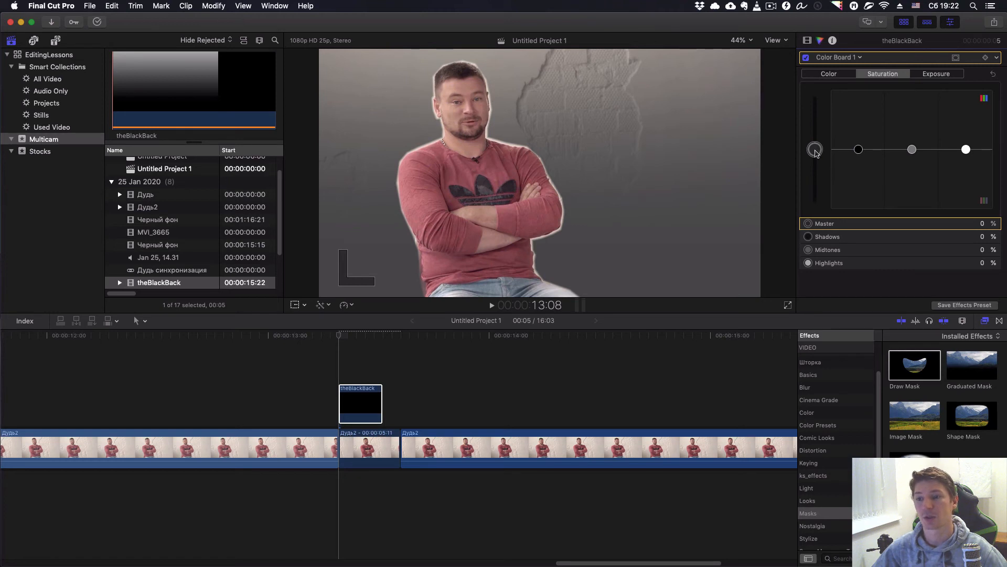
left_click_drag(817, 152, 820, 127)
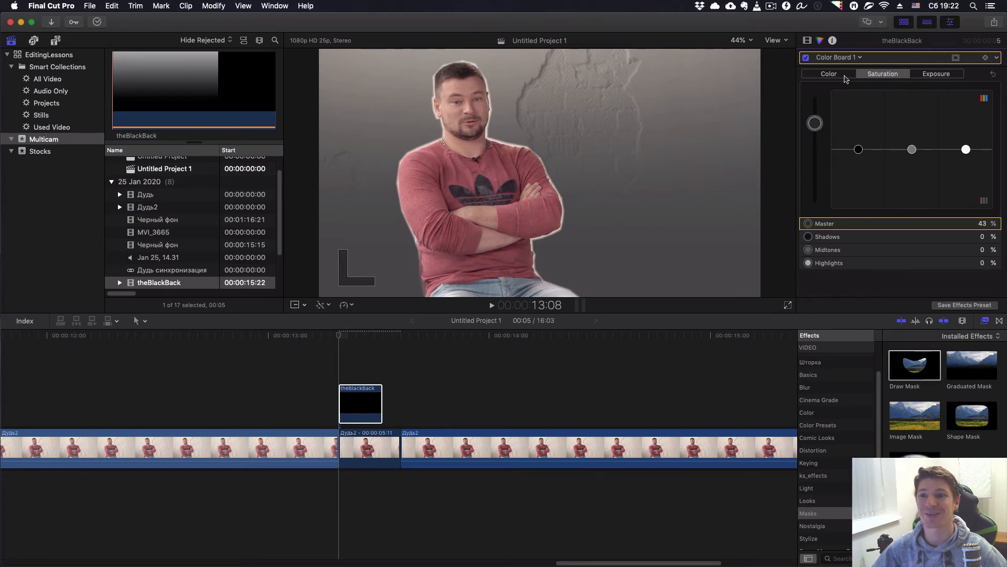
- Tint theBlackBack clip orange by setting its Color Board Master color to 32° at 35%
left_click(844, 77)
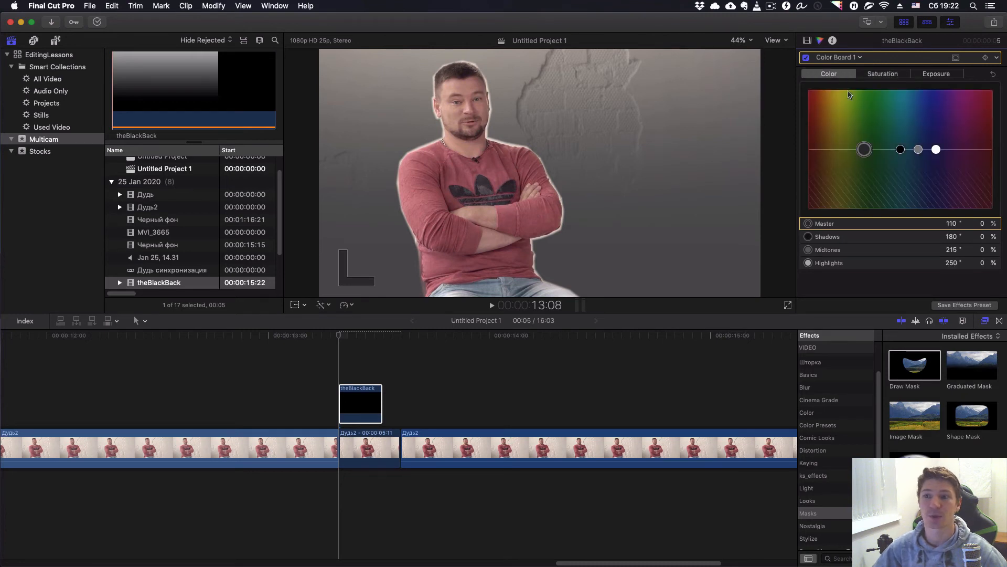
left_click_drag(866, 156, 835, 136)
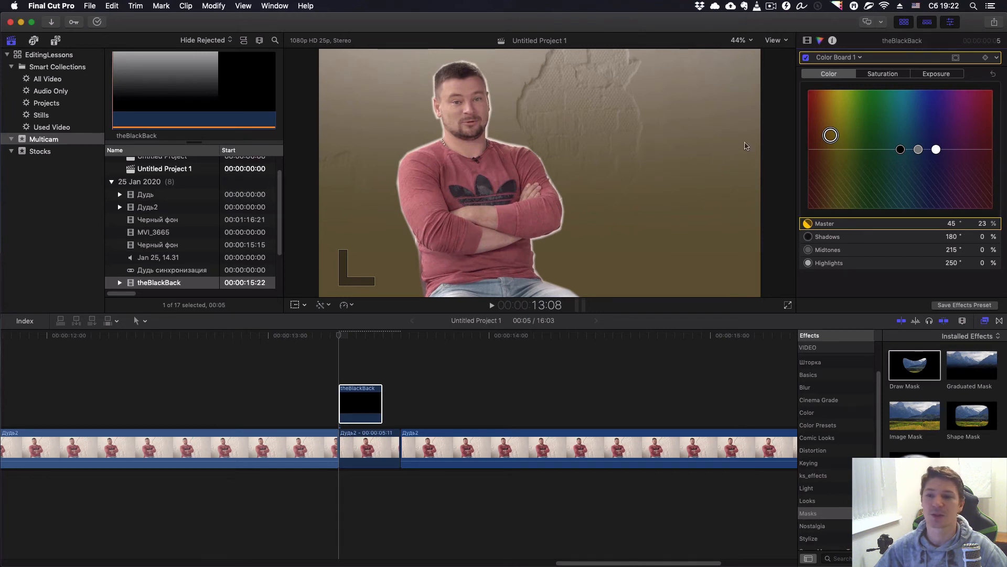
mouse_move(831, 136)
left_mouse_down()
mouse_move(828, 120)
mouse_move(824, 128)
left_mouse_up()
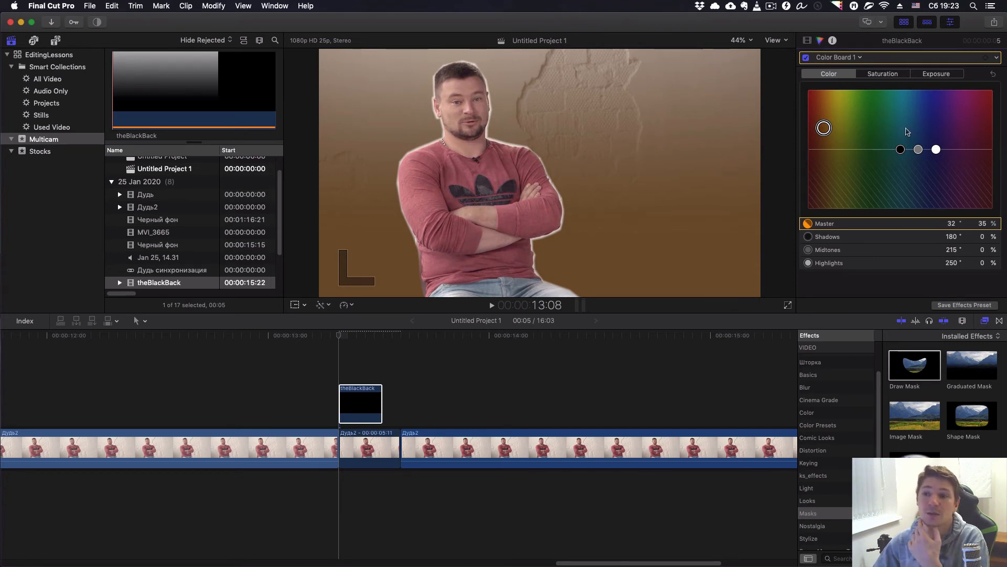
- Set the blend mode of theBlackBack clip to Linear Light
left_click(808, 41)
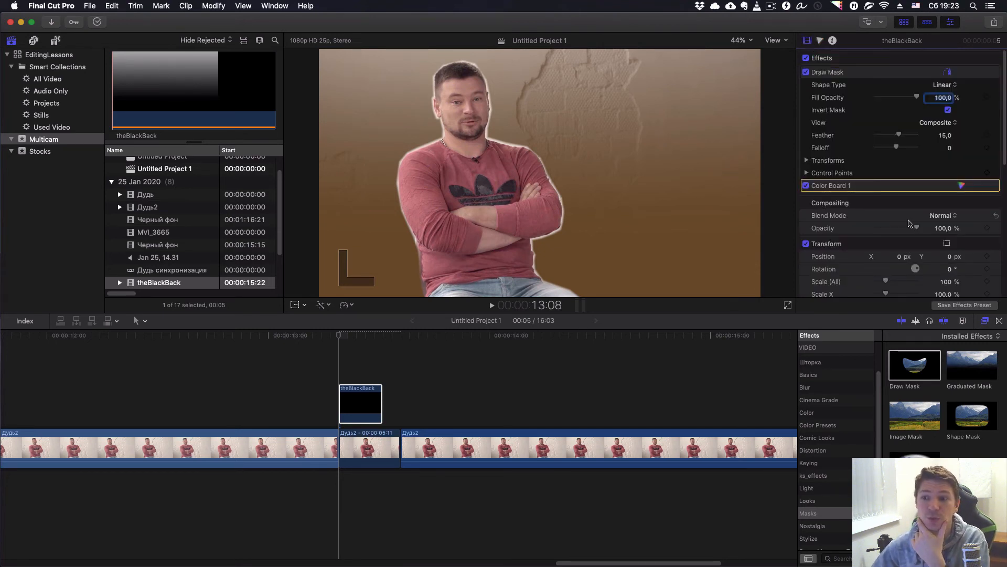
scroll(905, 217, "down", 2)
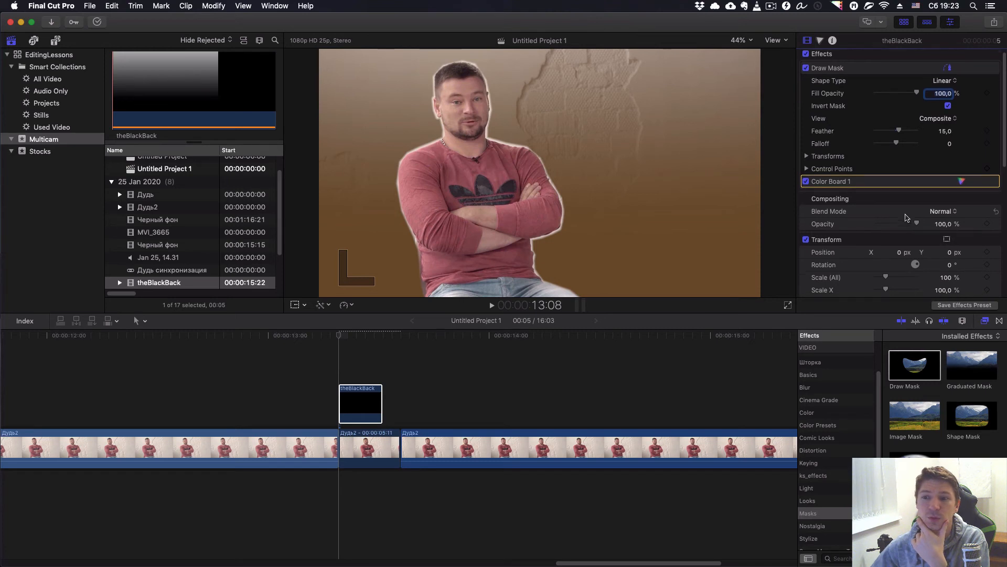
left_click(955, 190)
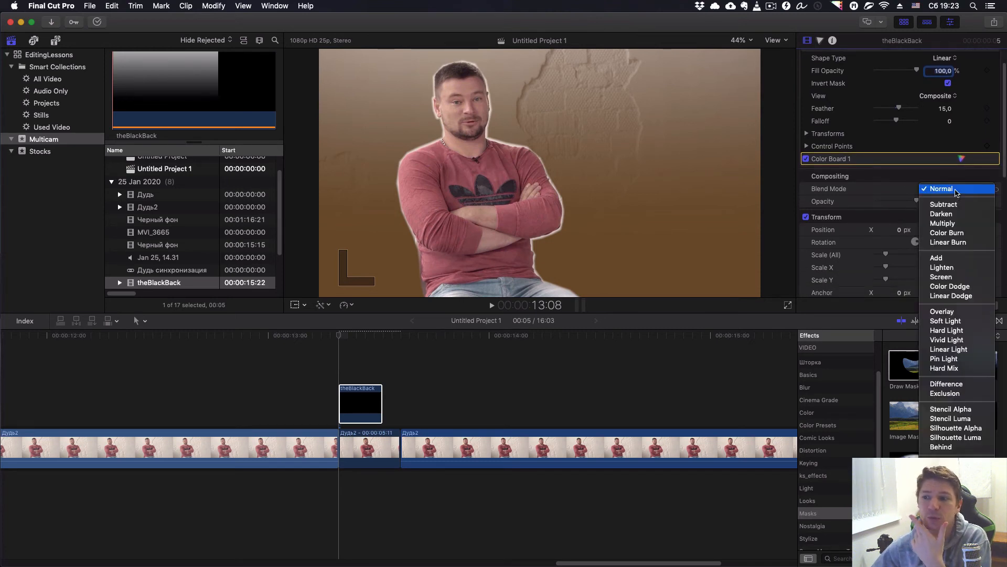
left_click(949, 349)
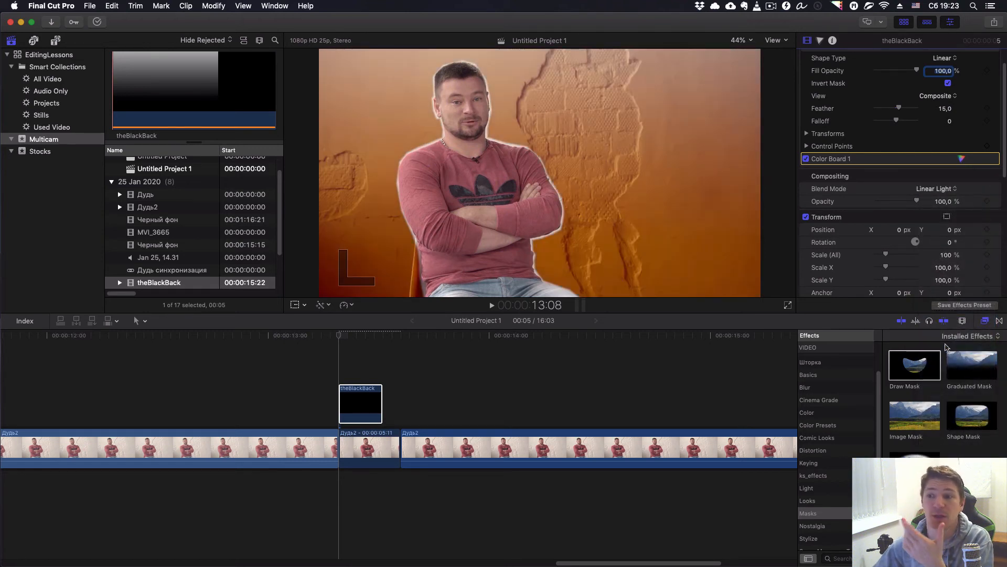
- Try the Vivid Light, Hard Light, Soft Light and Multiply blend modes on theBlackBack clip, and return to Linear Light
left_click(954, 190)
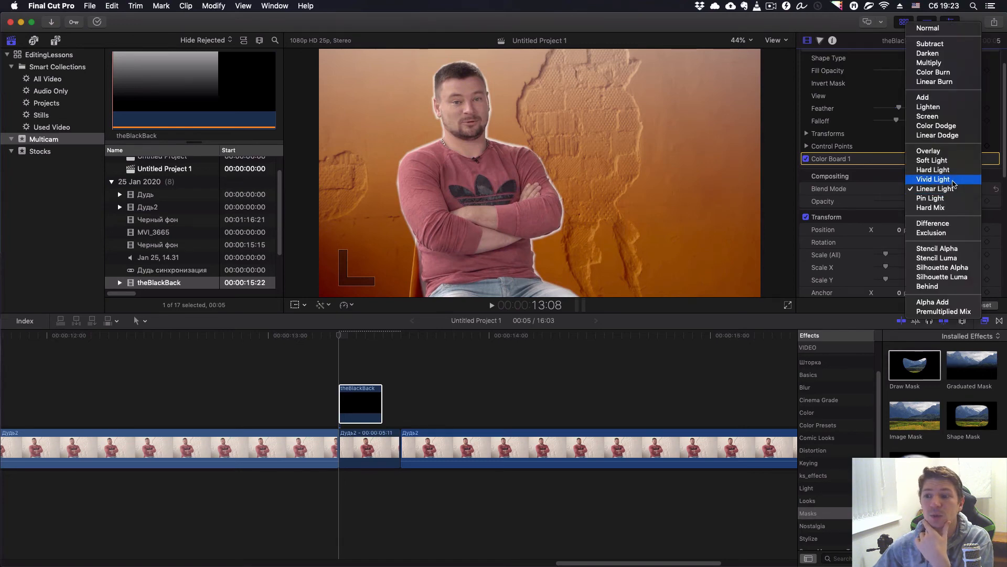
left_click(954, 180)
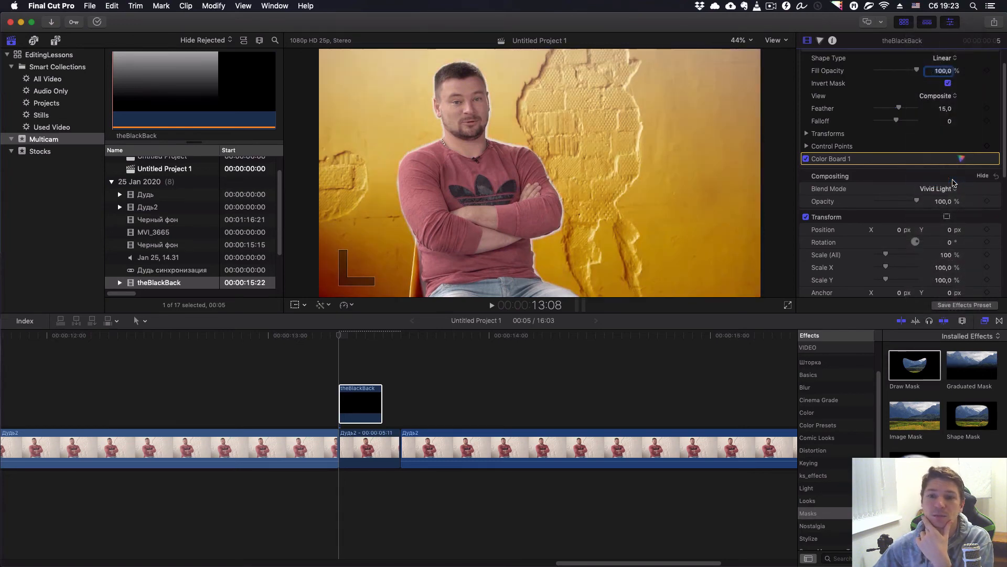
left_click(954, 189)
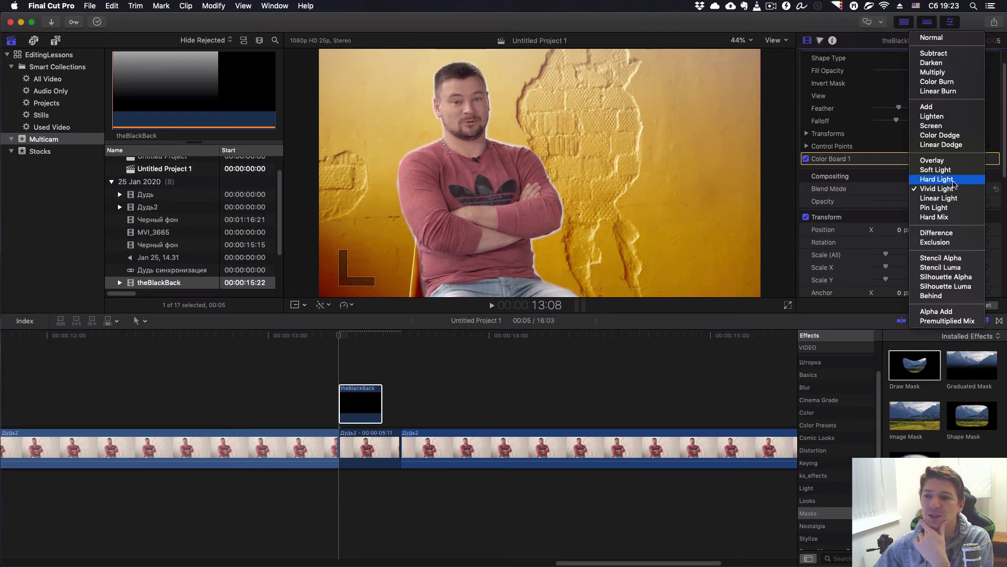
left_click(954, 180)
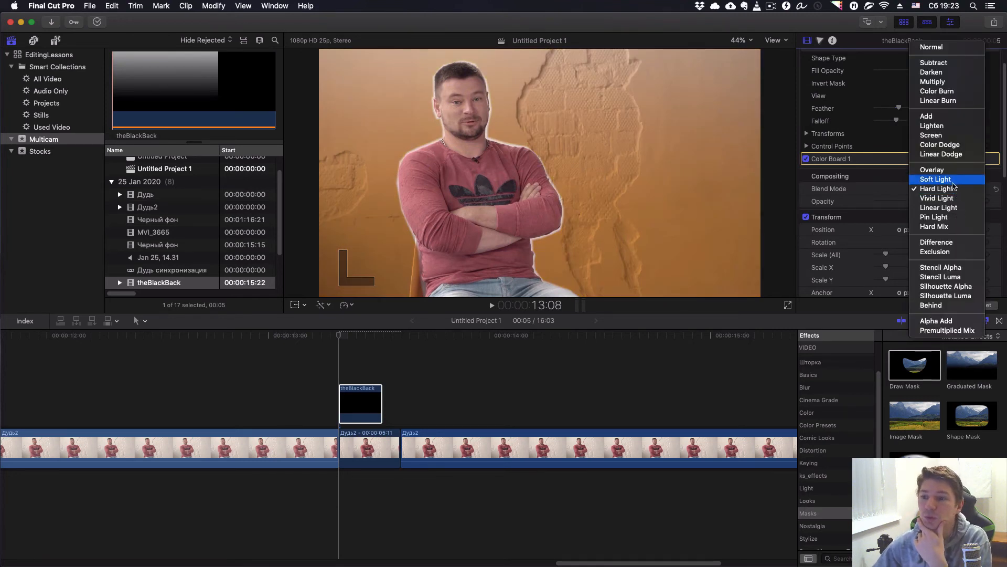
left_click(953, 180)
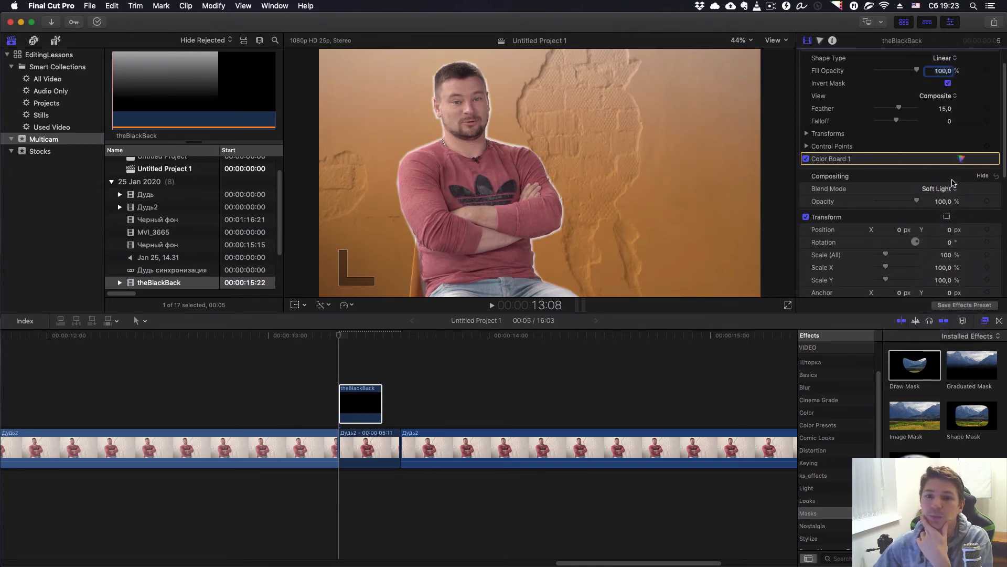
left_click(954, 190)
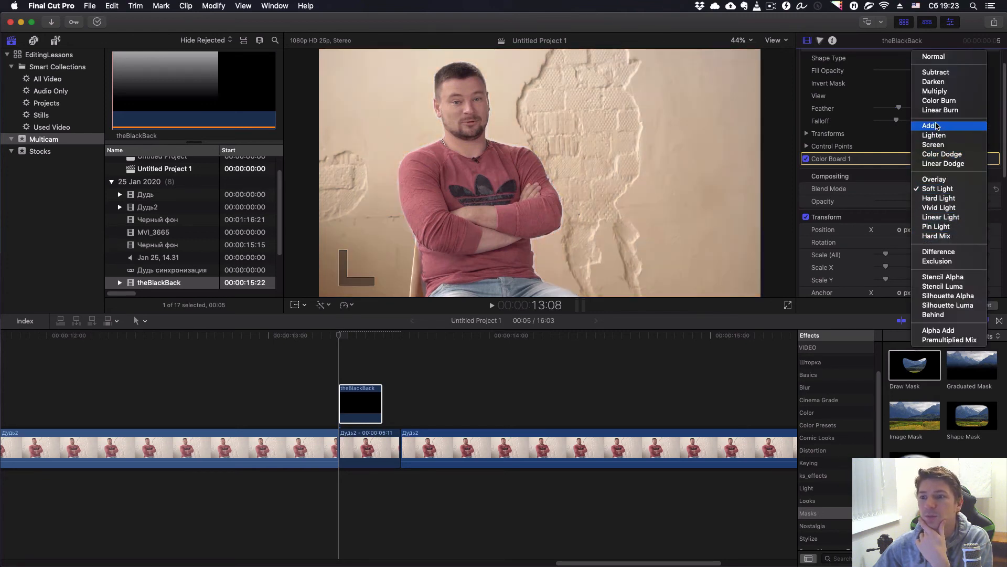
left_click(936, 91)
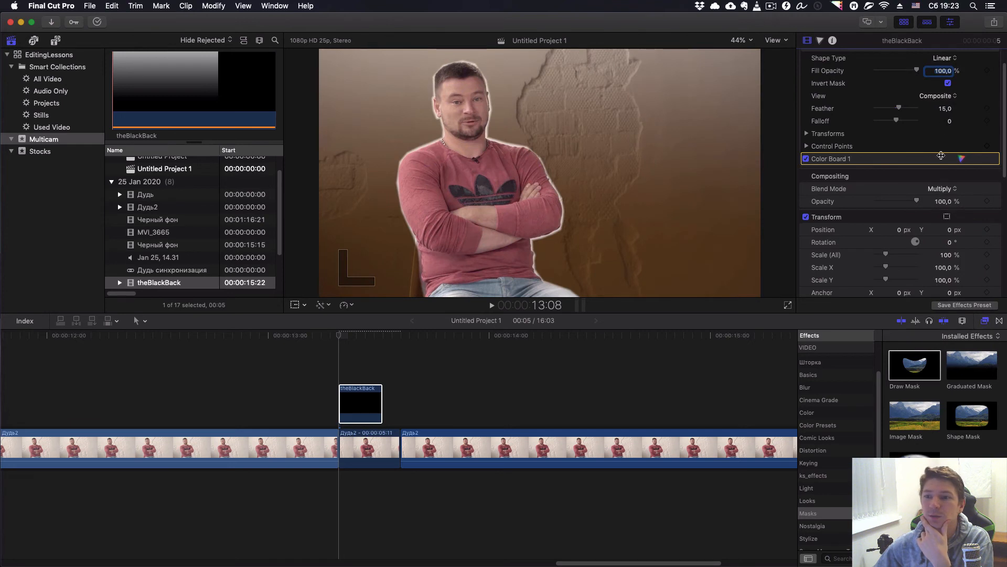
left_click(955, 190)
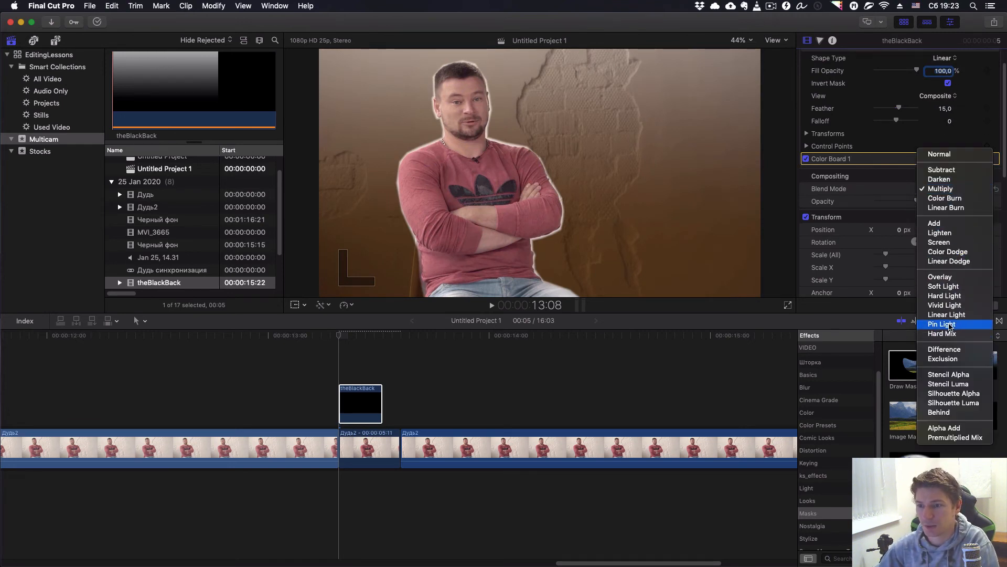
left_click(952, 307)
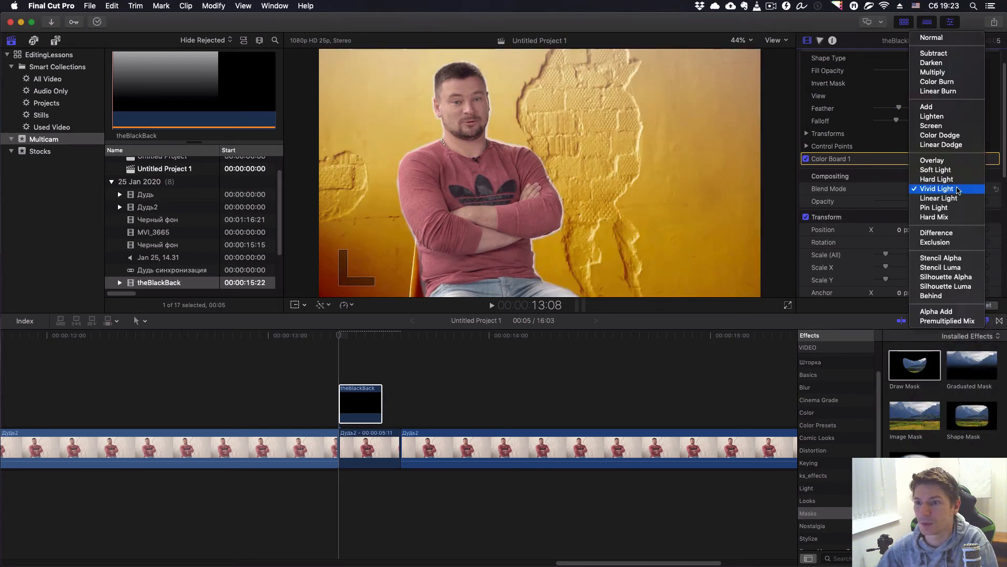
left_click(956, 189)
left_click(955, 179)
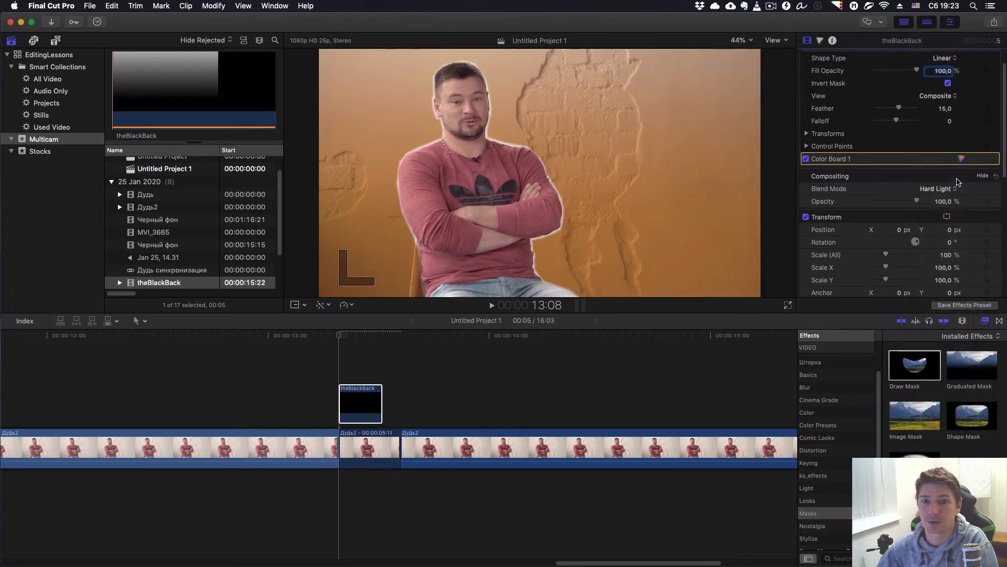
left_click(956, 187)
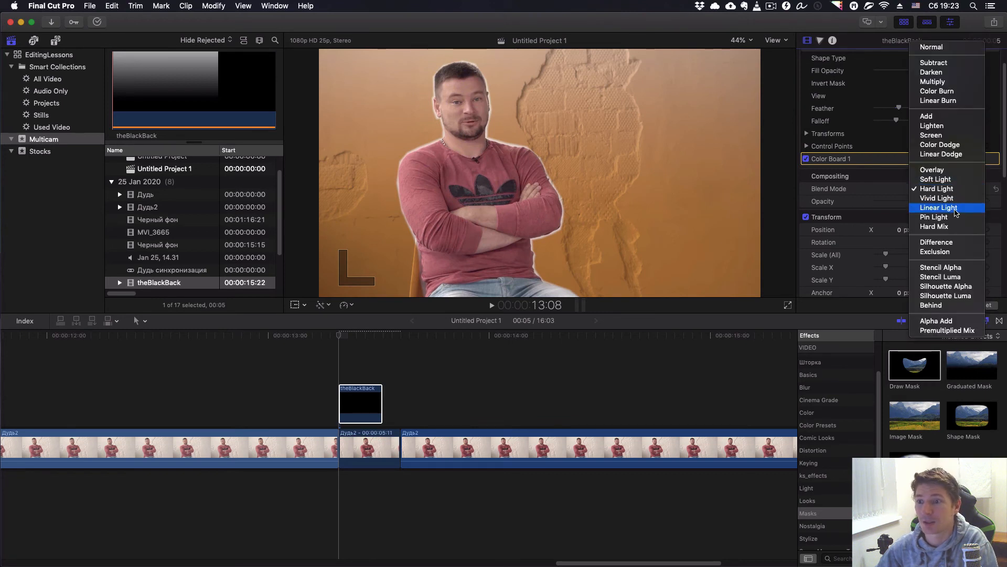
left_click(956, 208)
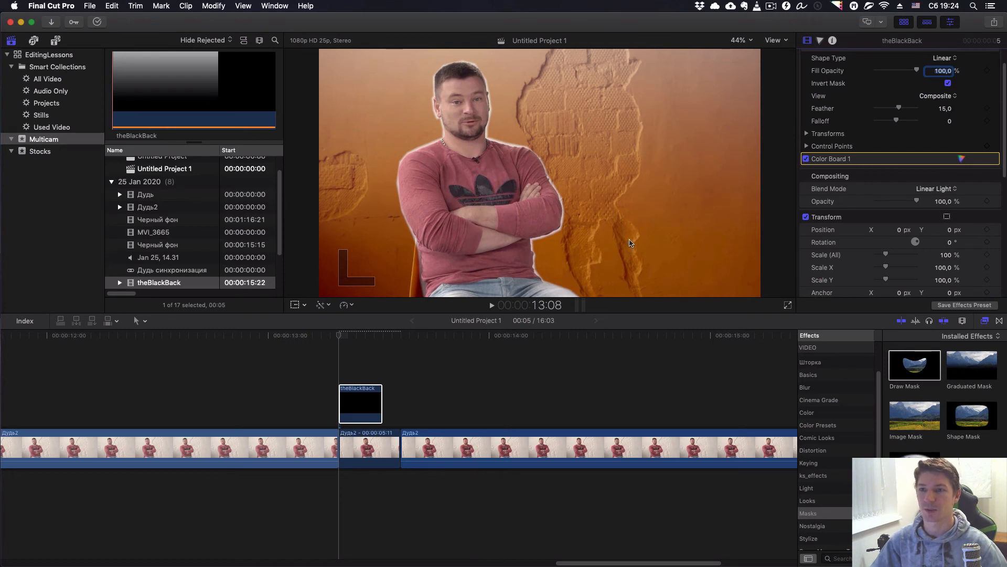
- Tint theBlackBack clip crimson by setting its Color Board Master color to 337° at 25%, and play back across the freeze frame
scroll(886, 79, "up", 2)
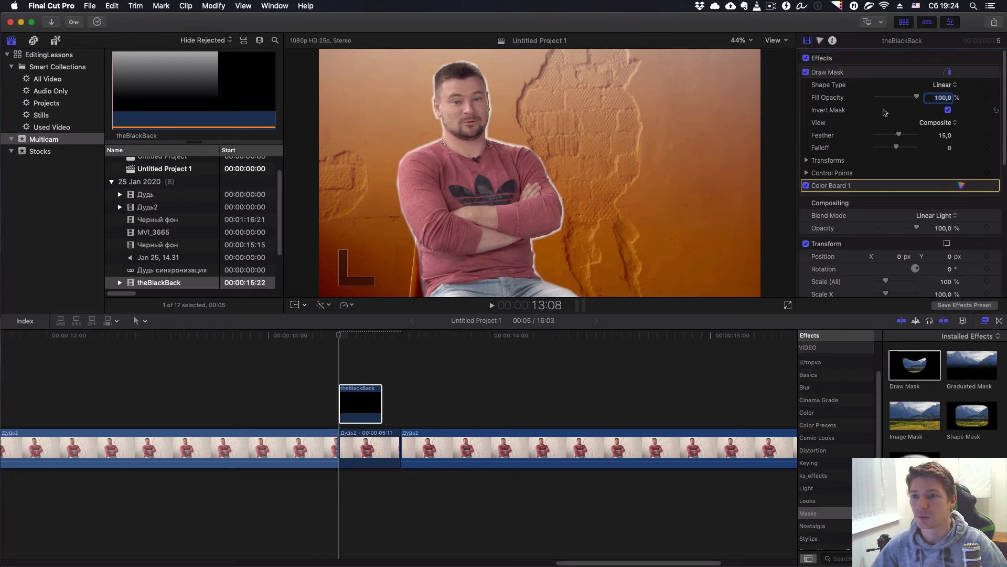
left_click(838, 185)
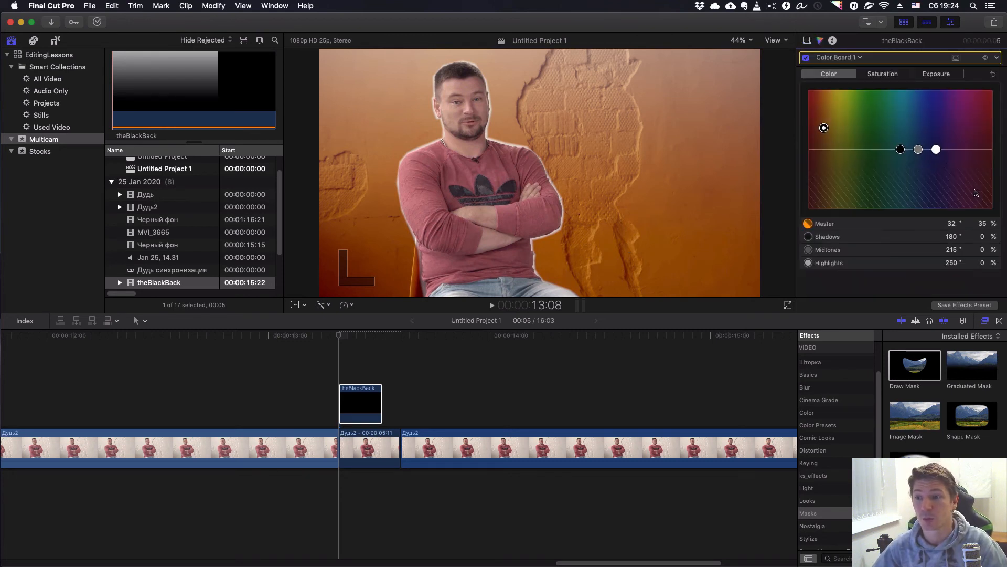
left_click(962, 185)
left_click_drag(824, 128, 981, 134)
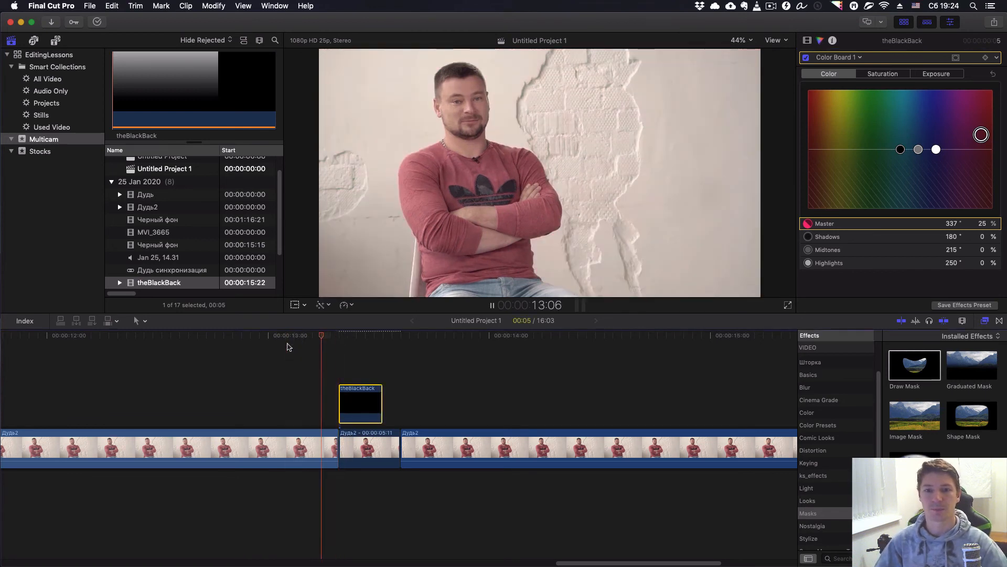
key("space")
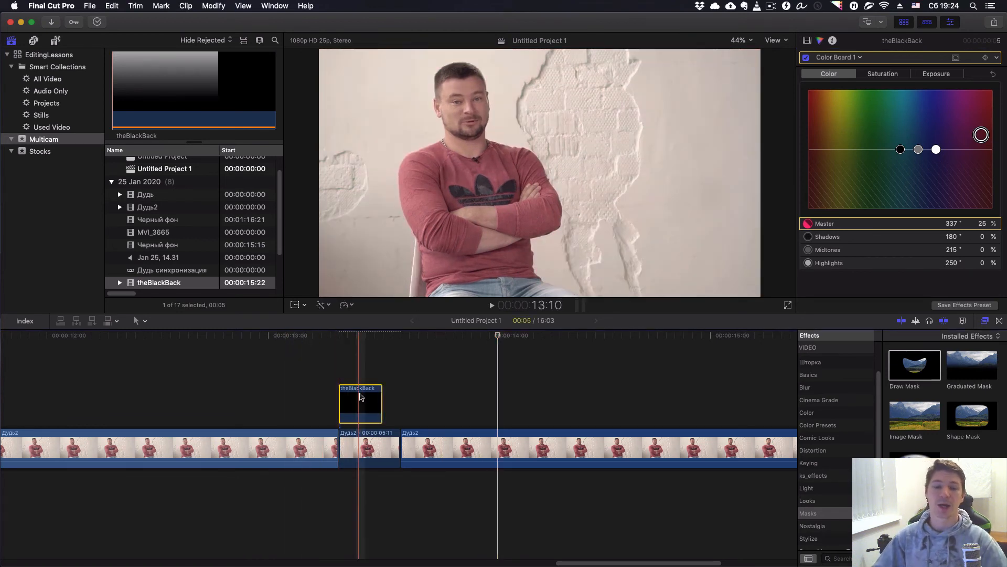
- With the freeze frame selected, review the background render setting in the Playback preferences
left_click(361, 337)
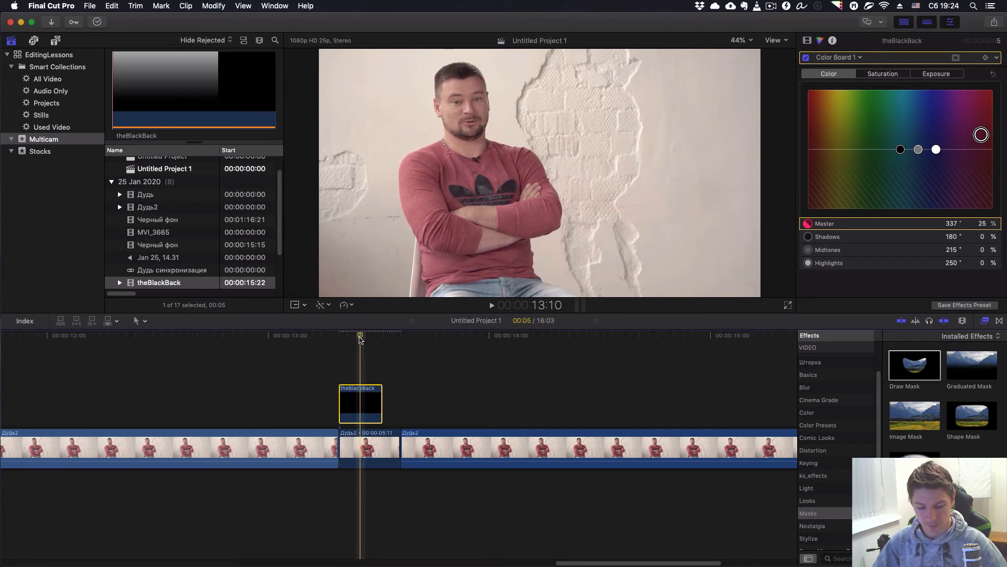
left_click(369, 448)
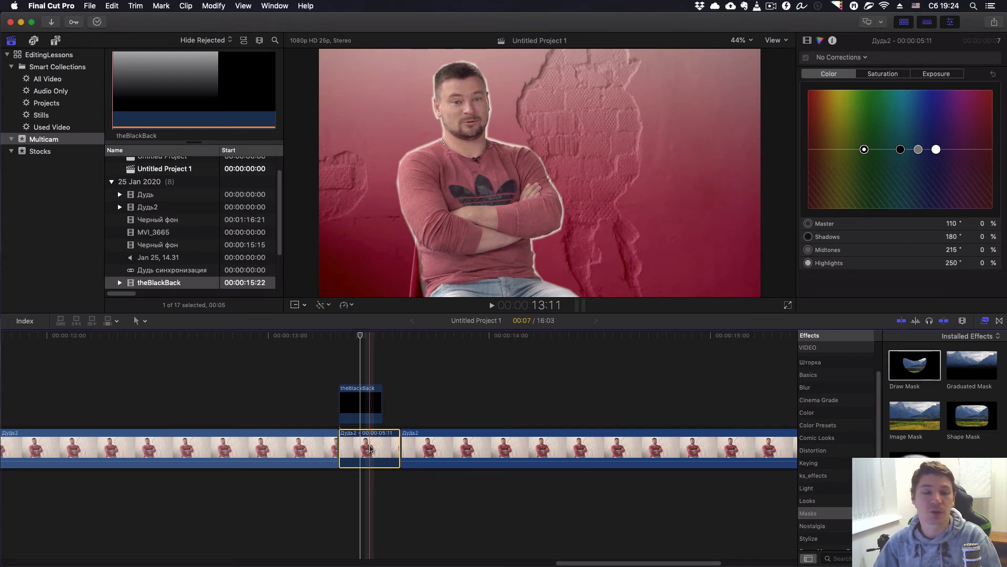
left_click(61, 7)
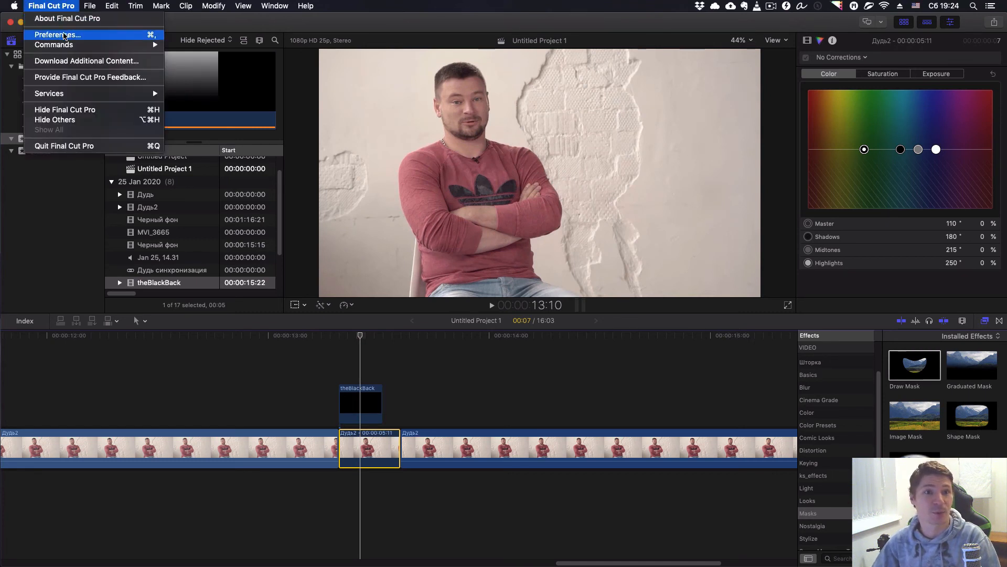
left_click(61, 34)
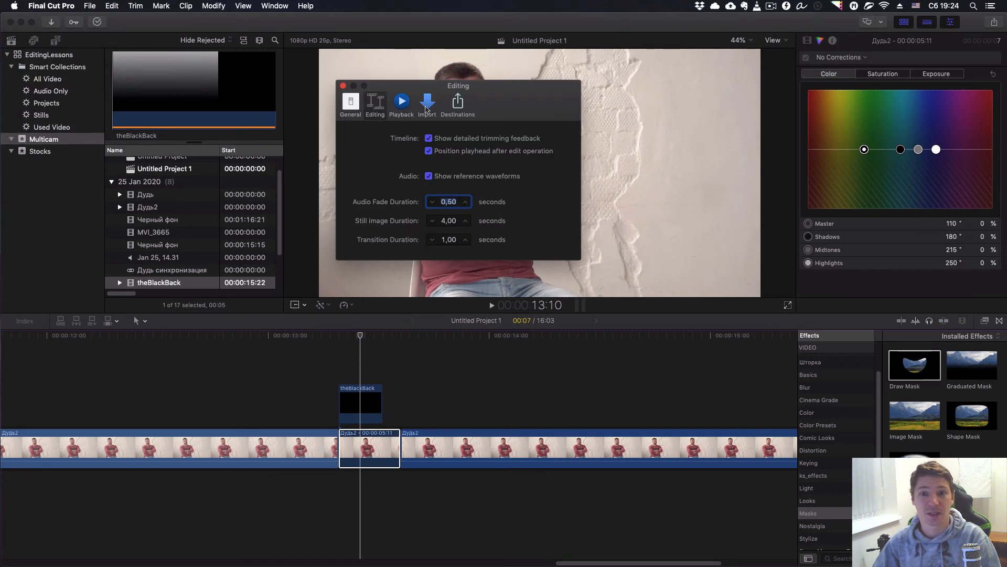
left_click(402, 104)
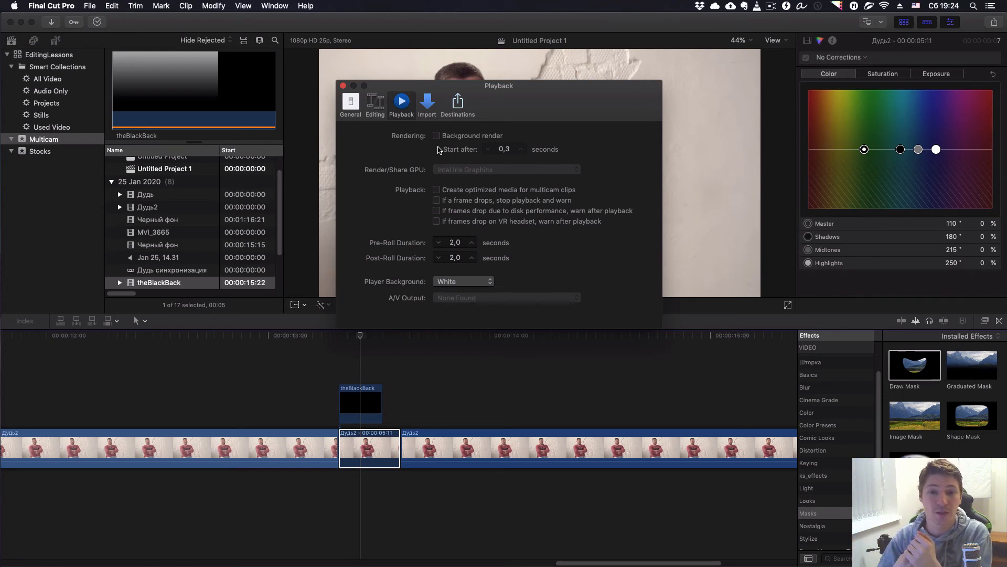
left_click(343, 85)
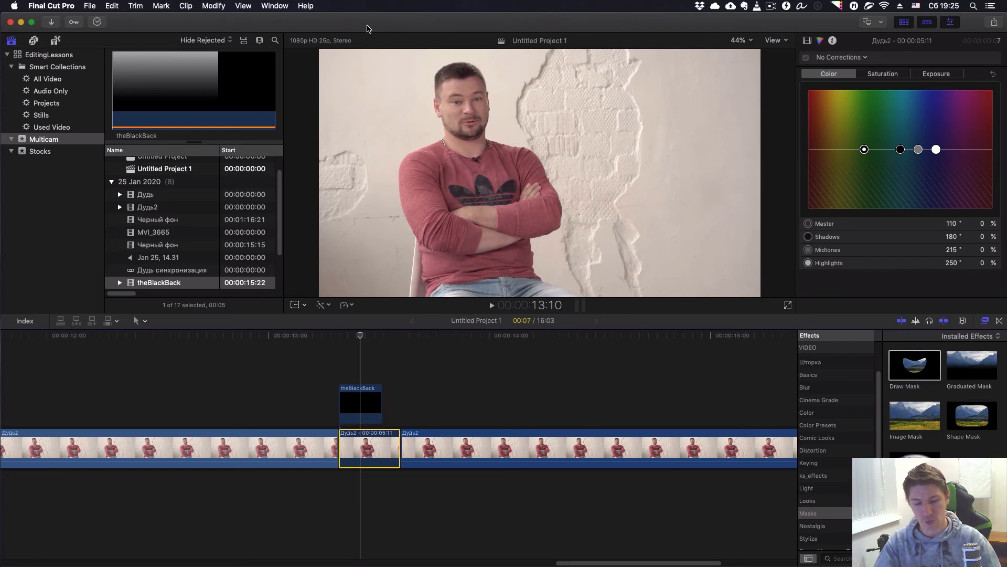
- Look up the commands for rendering the whole project or only the selection
left_click(273, 6)
mouse_move(213, 6)
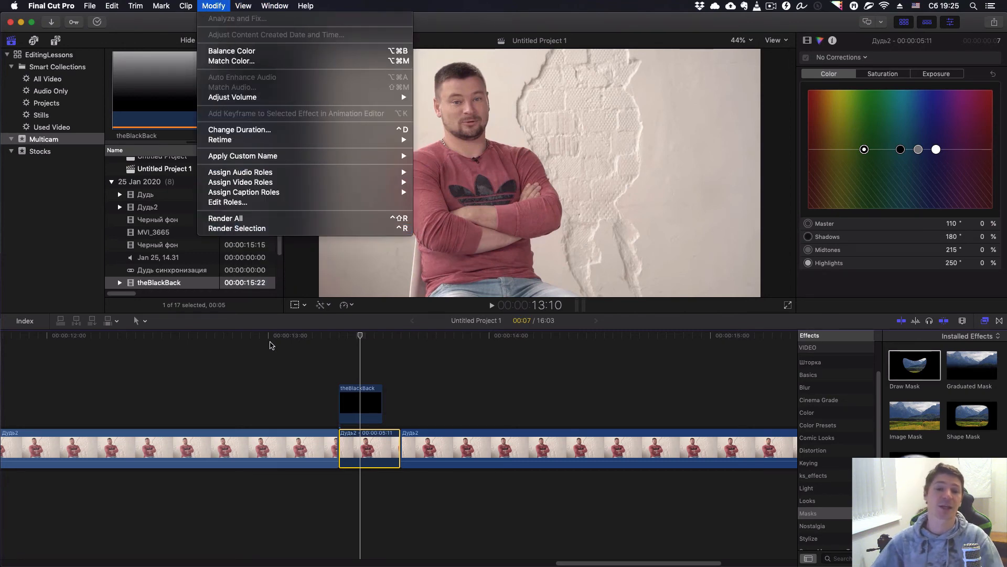
left_click(270, 341)
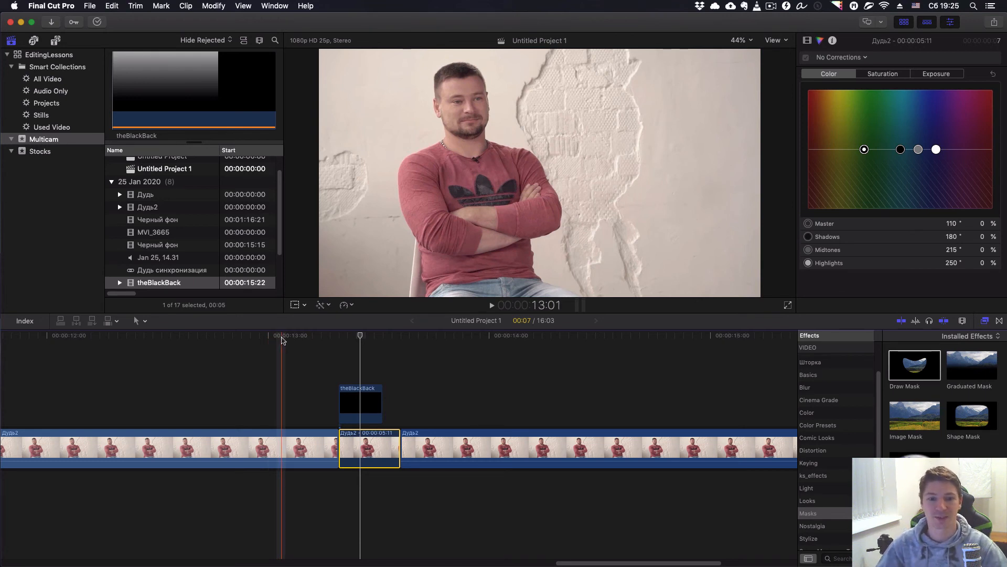
- Play back the timeline from about 13:01 across the crimson-tinted freeze frame
left_click(281, 336)
key("space")
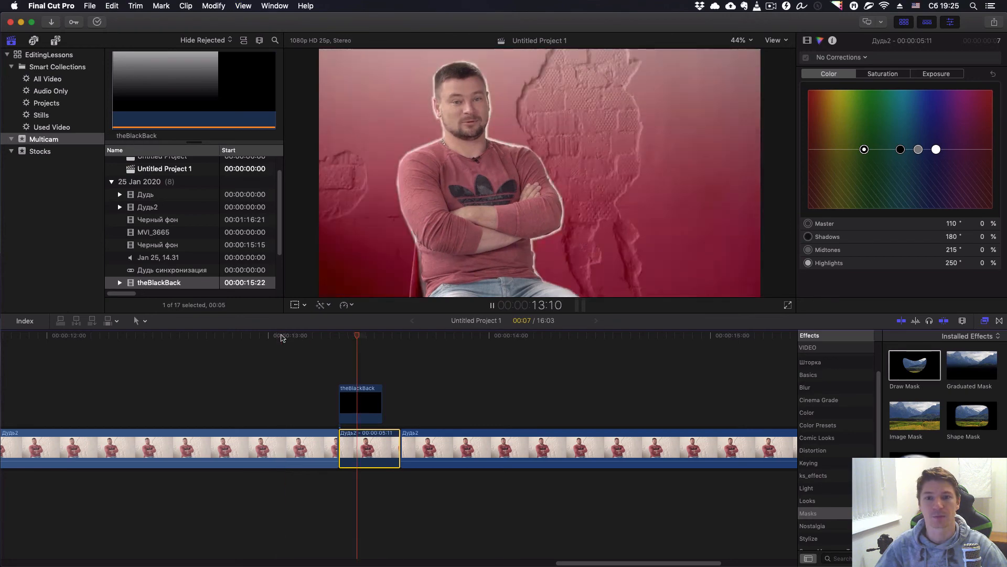
left_click(225, 337)
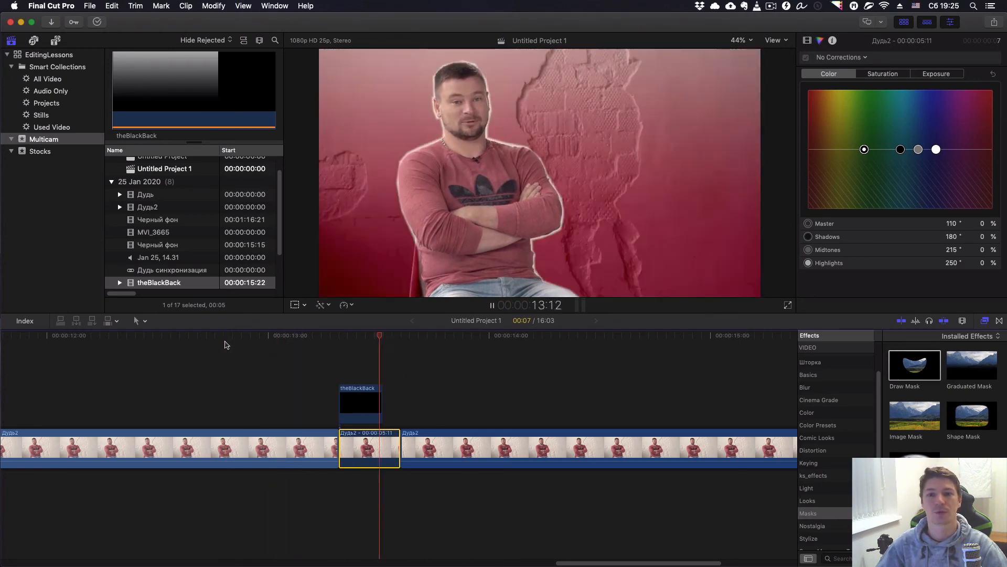
key("space")
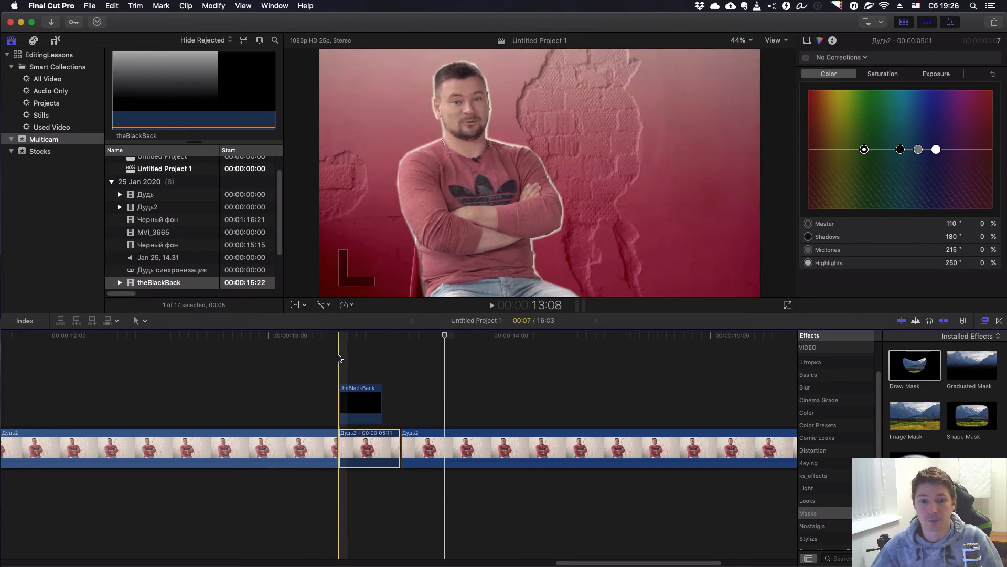
- Place another copy of theBlackBack above the last Дудь2 clip at about 14:05
left_click(348, 335)
left_click_drag(349, 335, 319, 334)
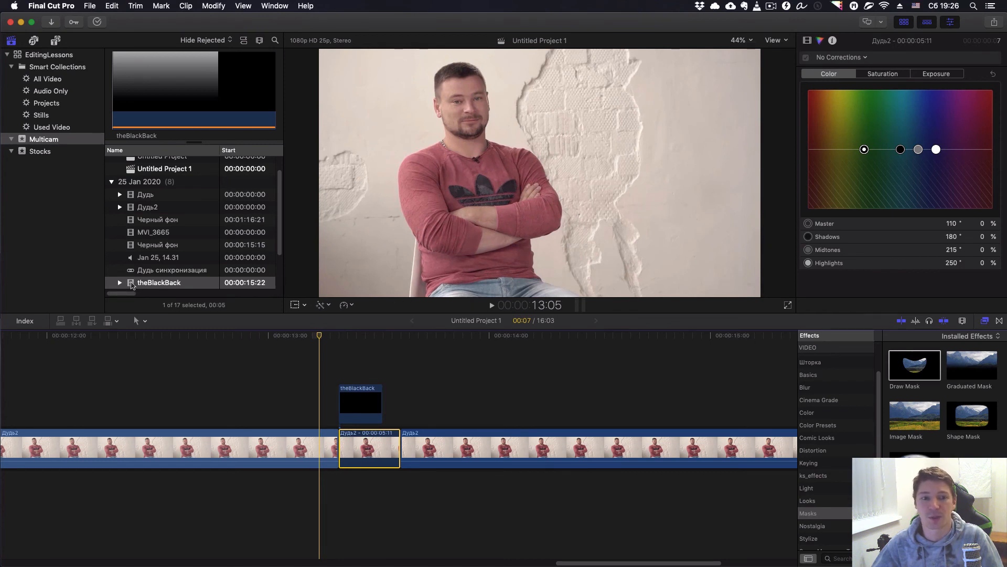
left_click_drag(131, 285, 546, 398)
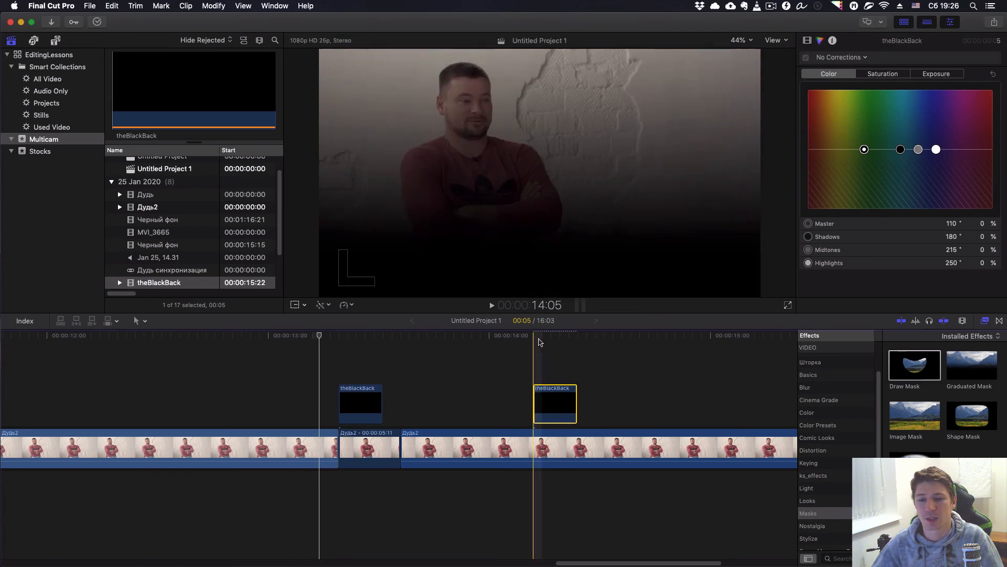
left_click(545, 336)
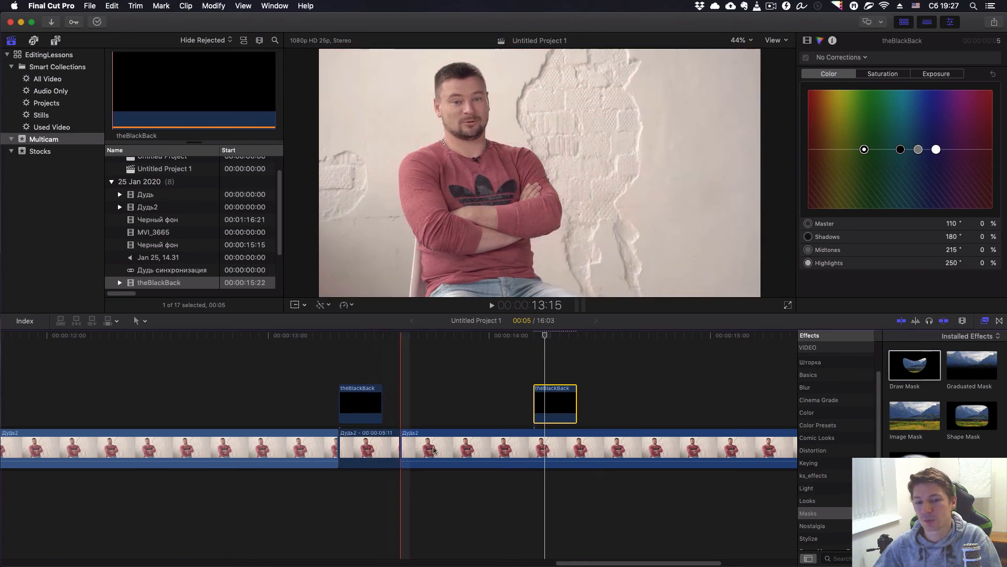
- Insert a freeze frame into the last Дудь2 clip at 14:12 and set its duration to 7 frames
left_click(595, 449)
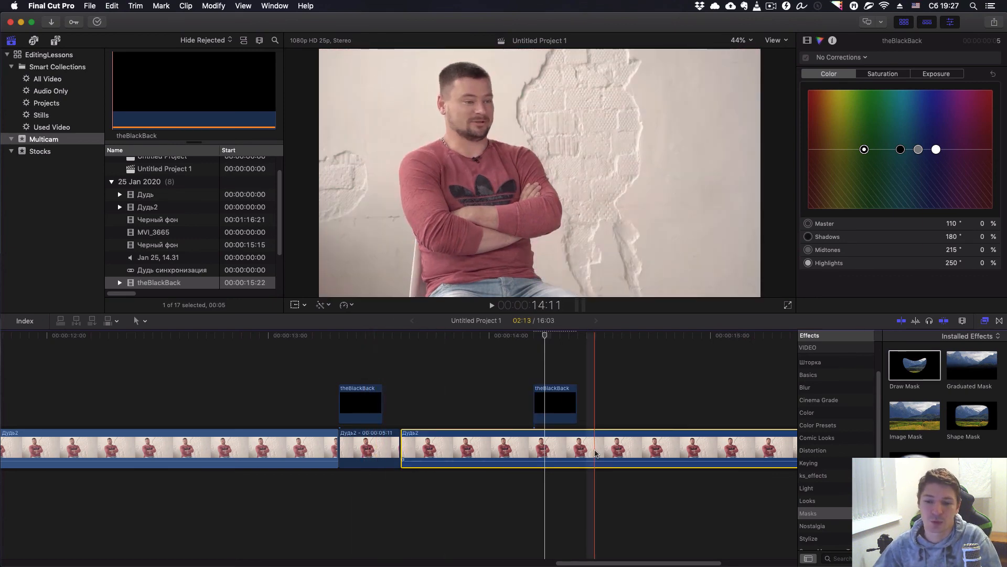
left_click(600, 335)
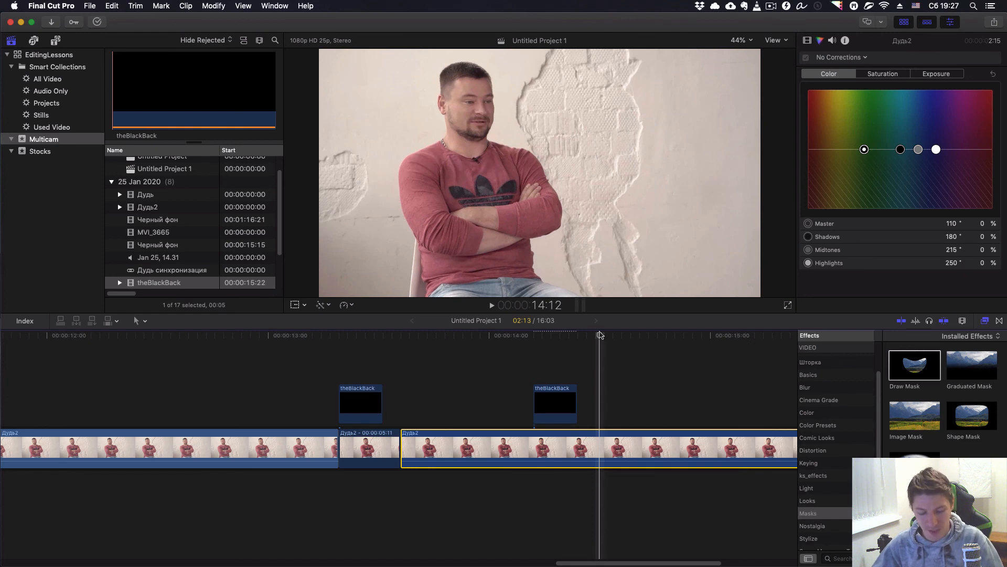
key("alt+f")
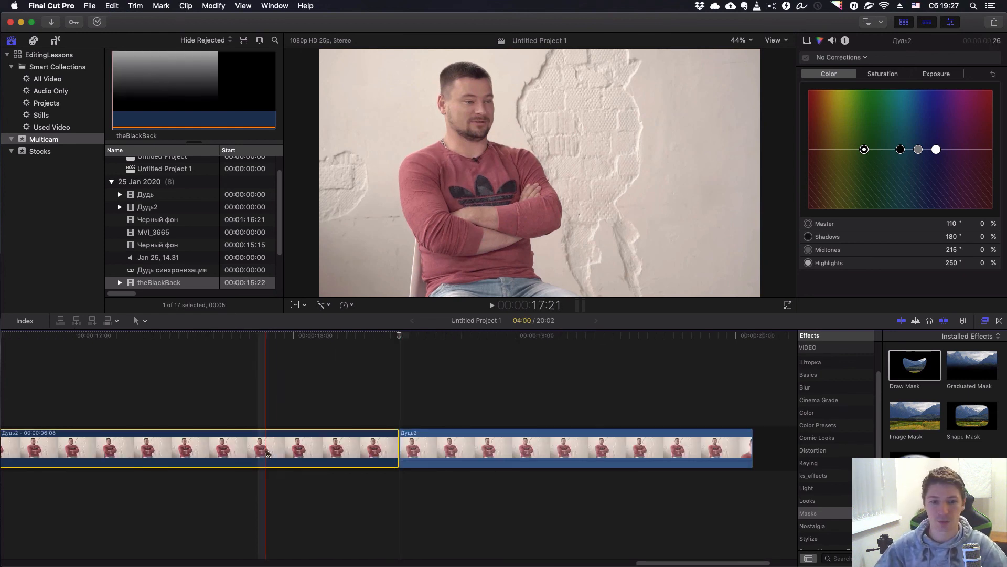
key("super+minus")
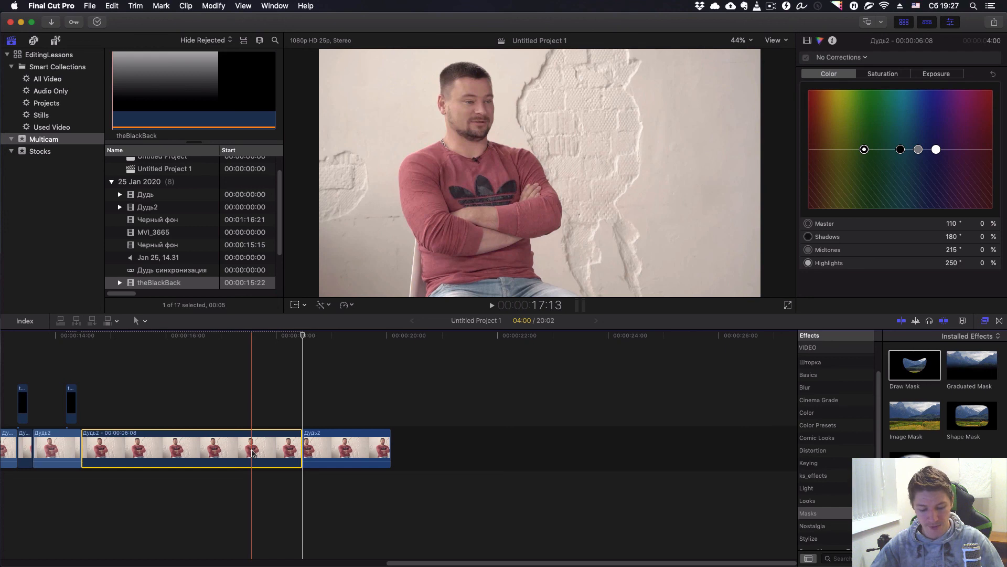
key("ctrl+d")
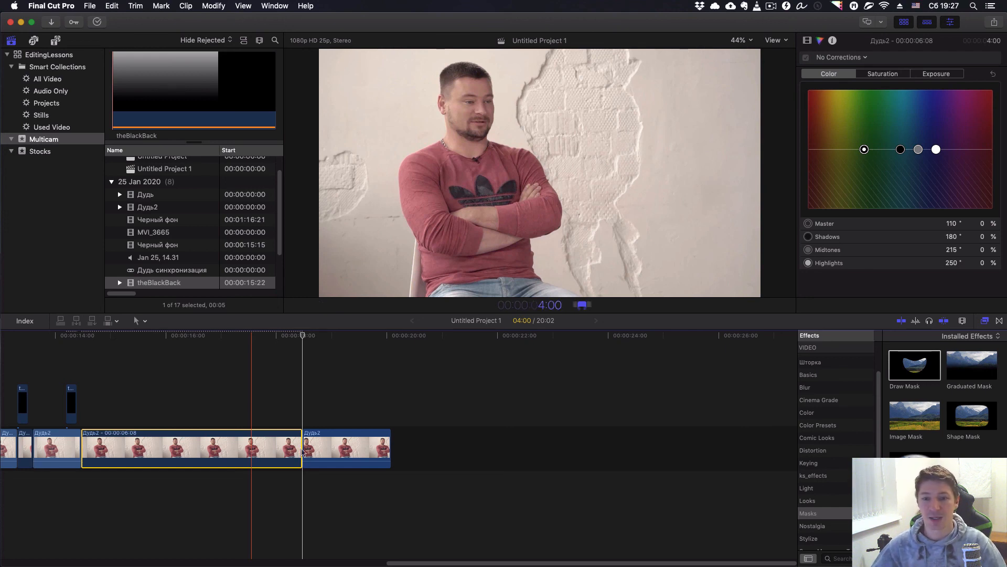
key("l")
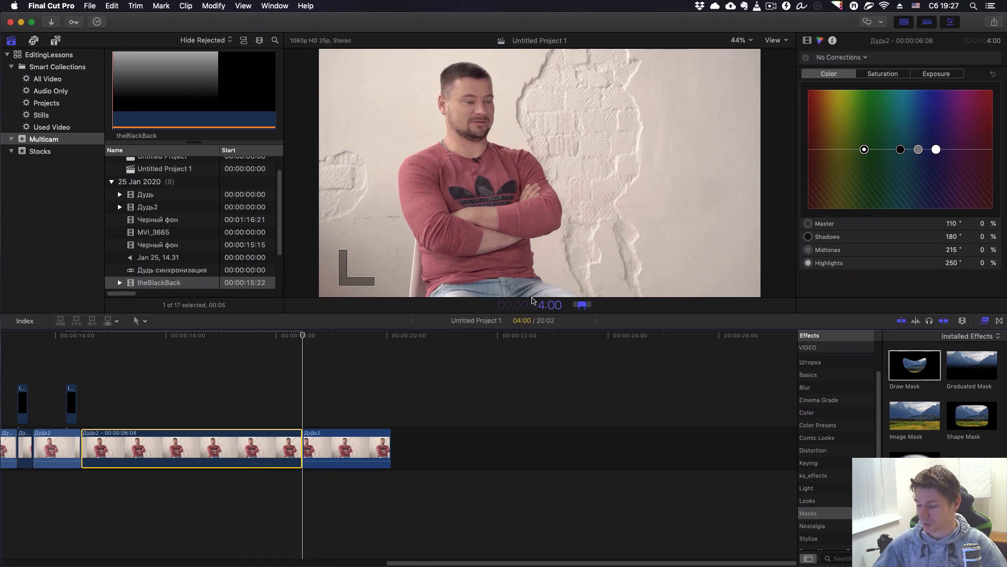
type("7")
key("Return")
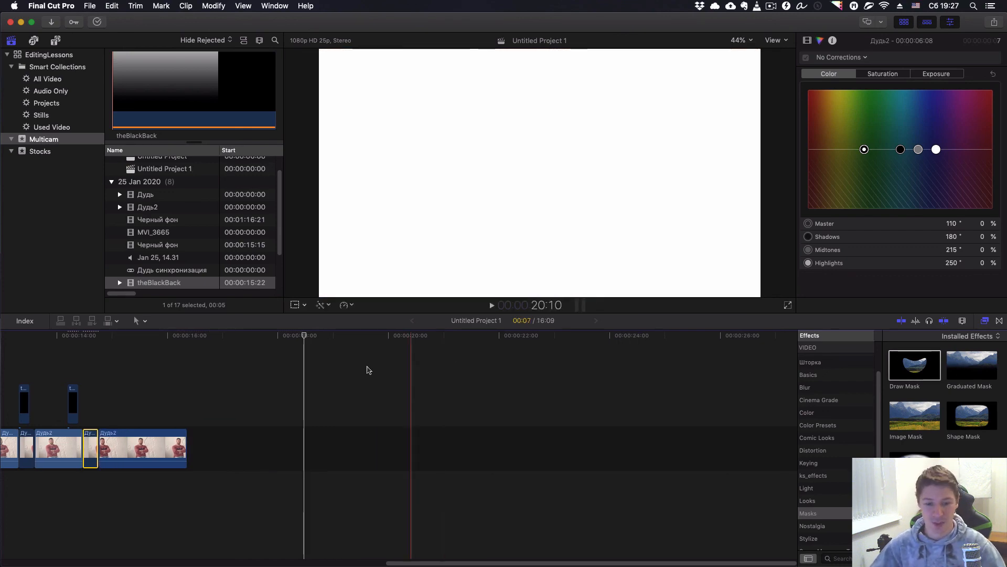
- Move the second theBlackBack clip so it starts together with the new freeze frame
scroll(231, 404, "left", 5)
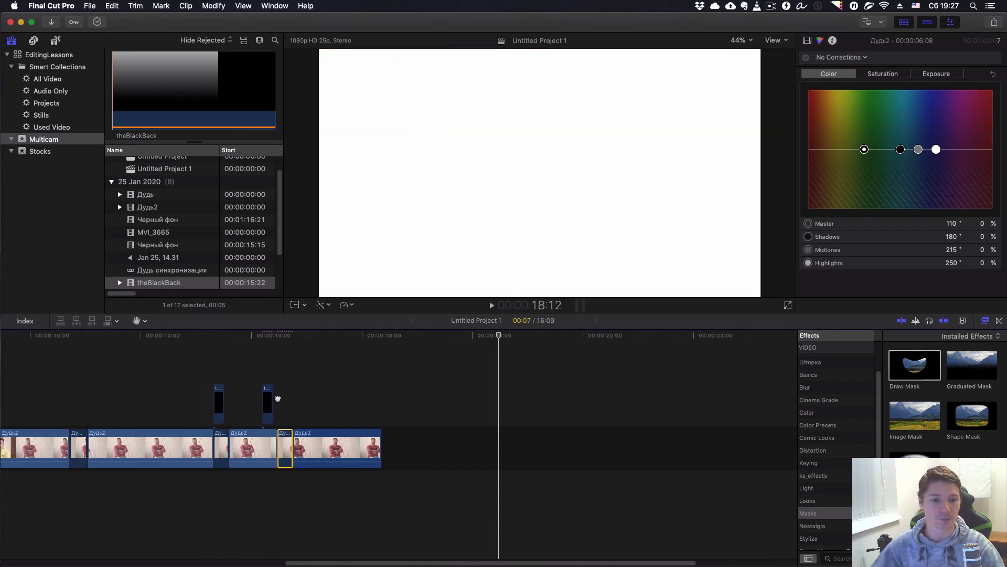
key("super+equal")
key("super+equal")
key("super+equal")
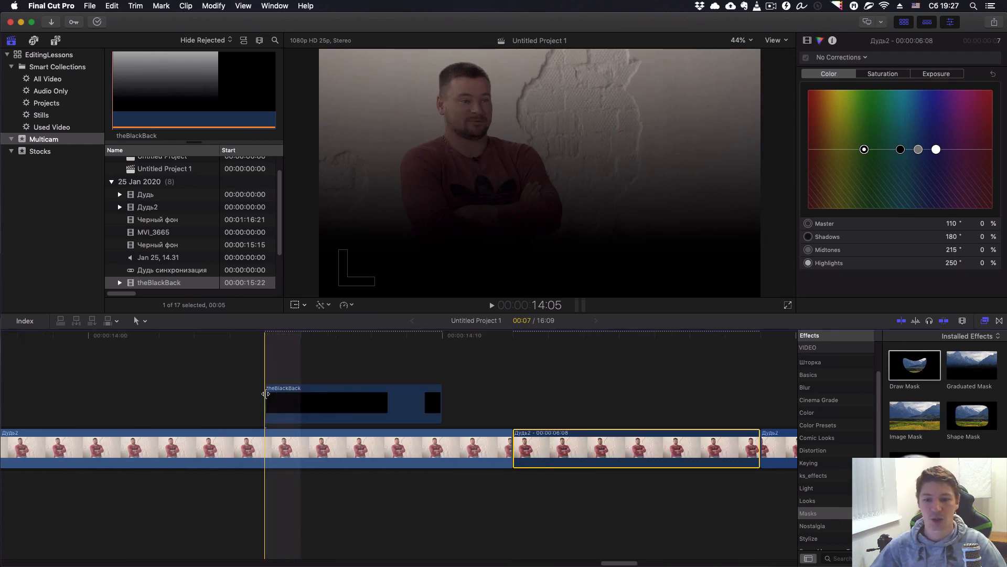
left_click_drag(298, 403, 403, 406)
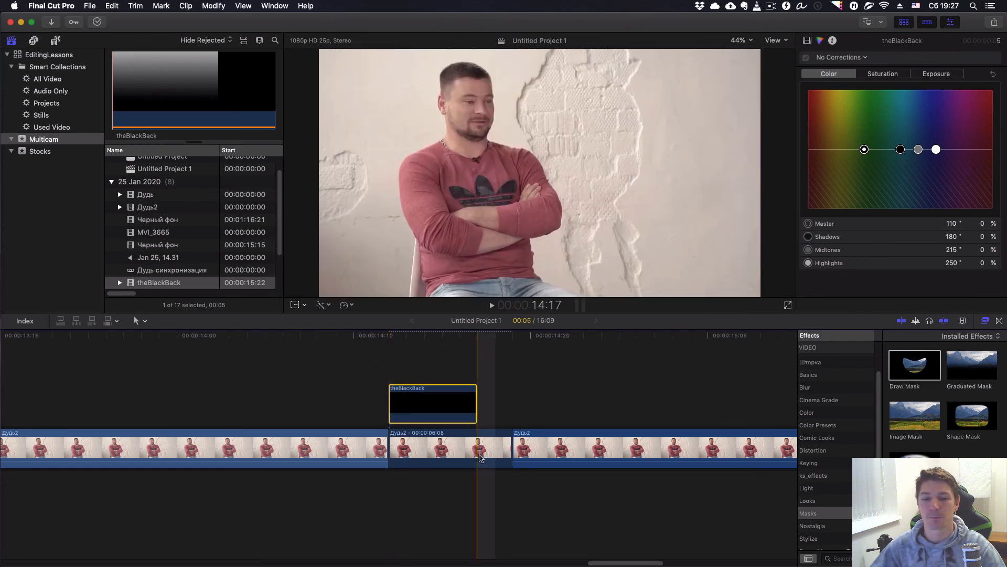
- Raise the Color Board Master exposure of the second theBlackBack clip and tint it teal with Master color at 188° and 44%
left_click(409, 339)
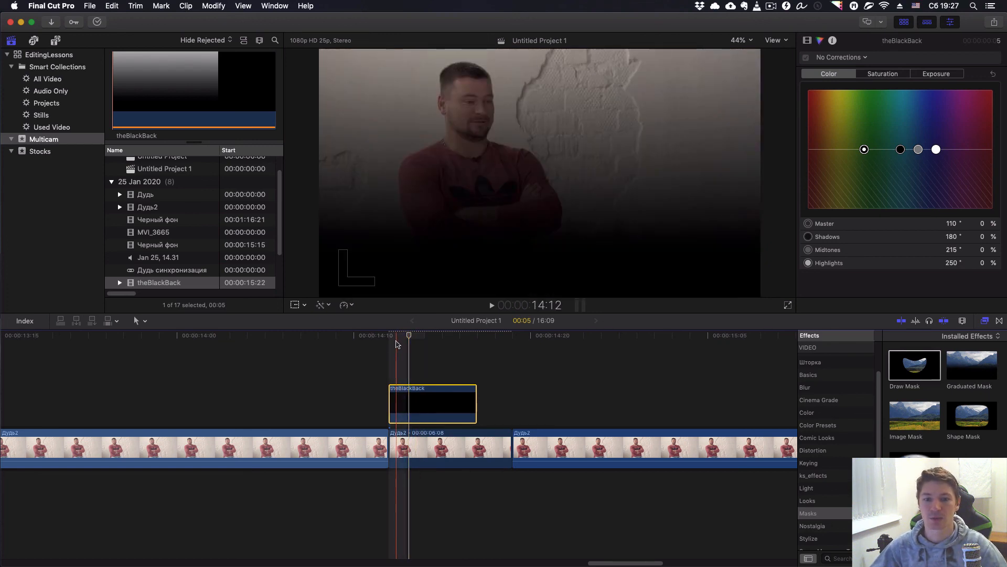
left_click(396, 338)
left_click(951, 74)
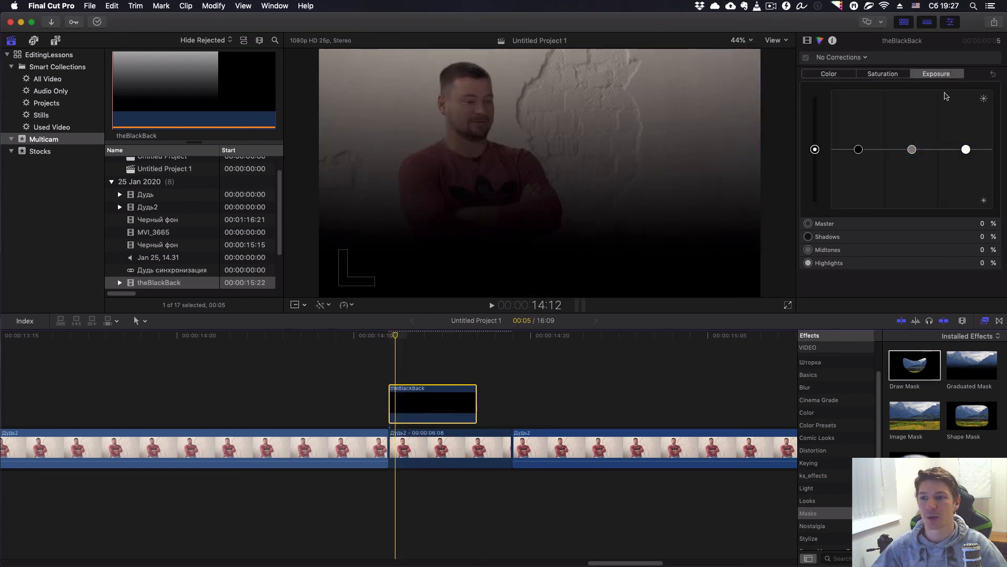
left_click_drag(813, 151, 819, 117)
left_click(888, 75)
left_click(829, 74)
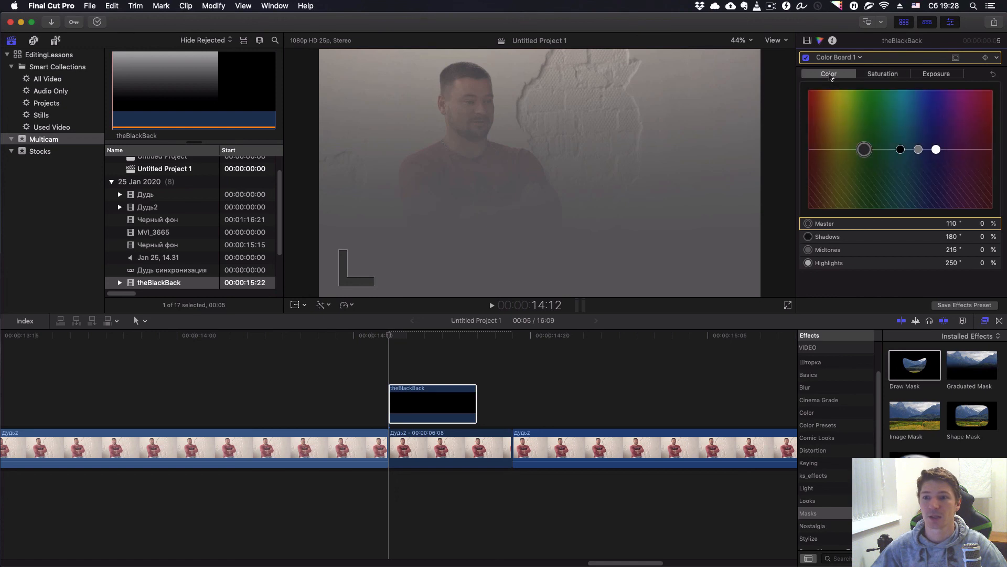
left_click_drag(866, 155, 888, 109)
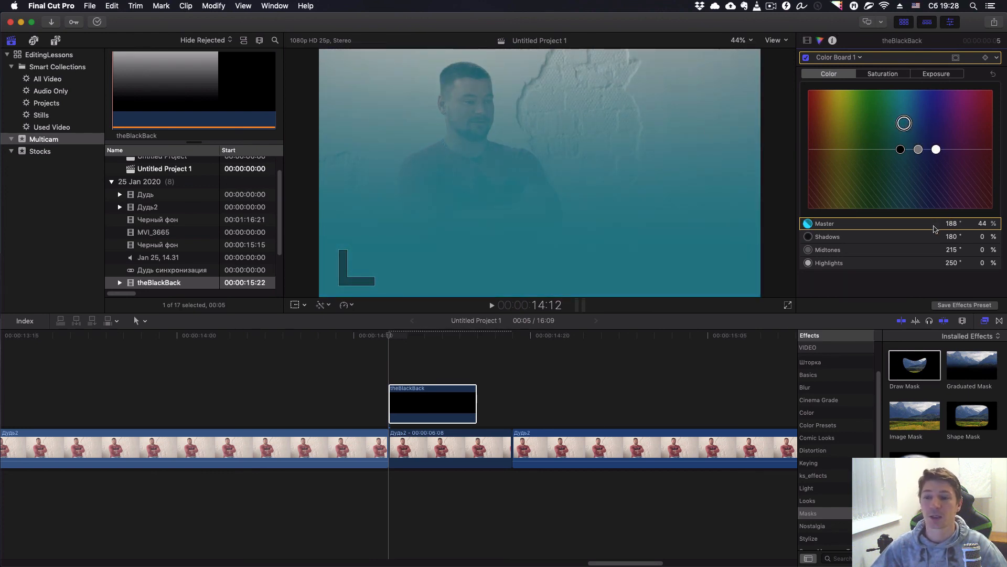
- Set the blend mode of the second theBlackBack clip to Vivid Light
scroll(917, 276, "down", 4)
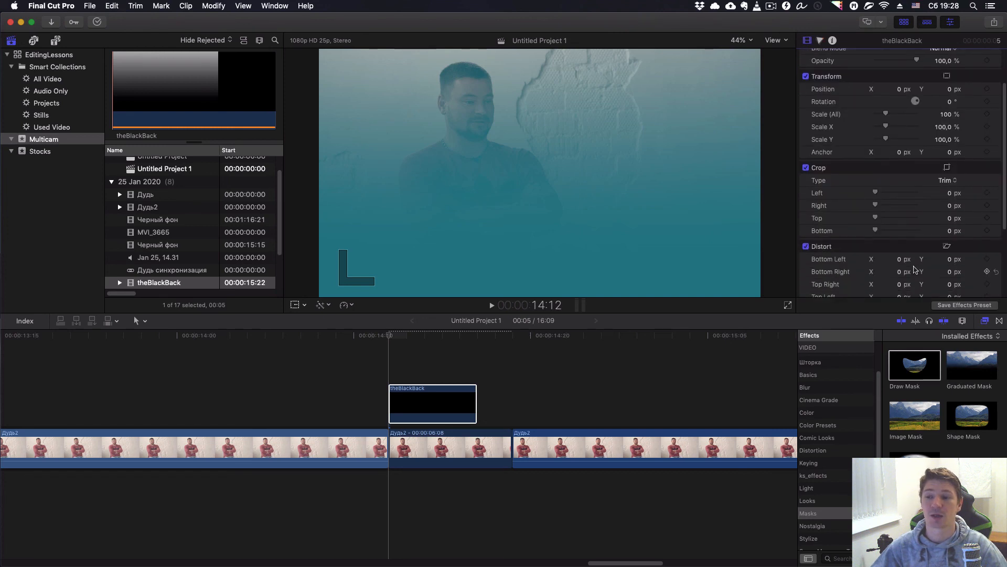
scroll(916, 269, "down", 3)
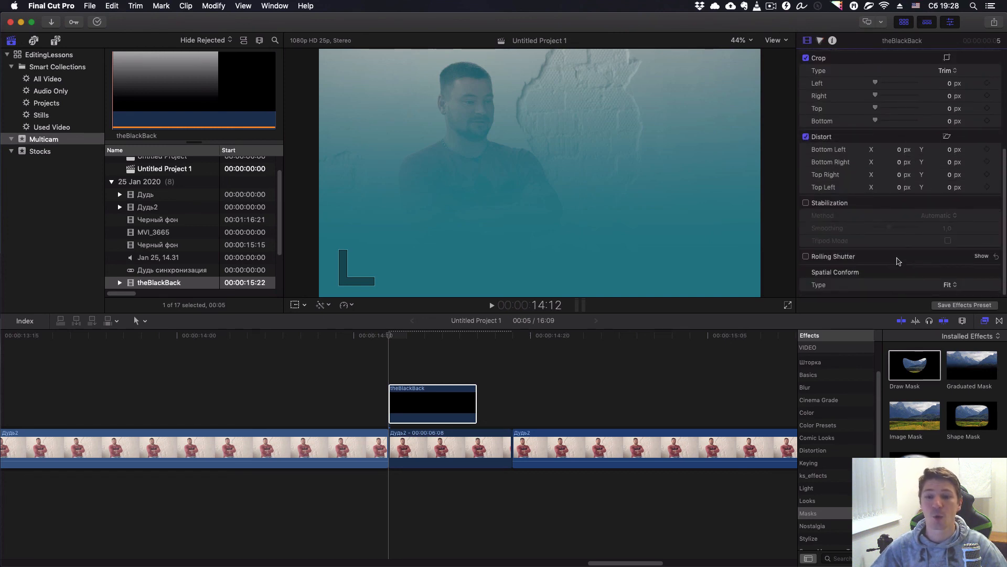
scroll(895, 249, "up", 6)
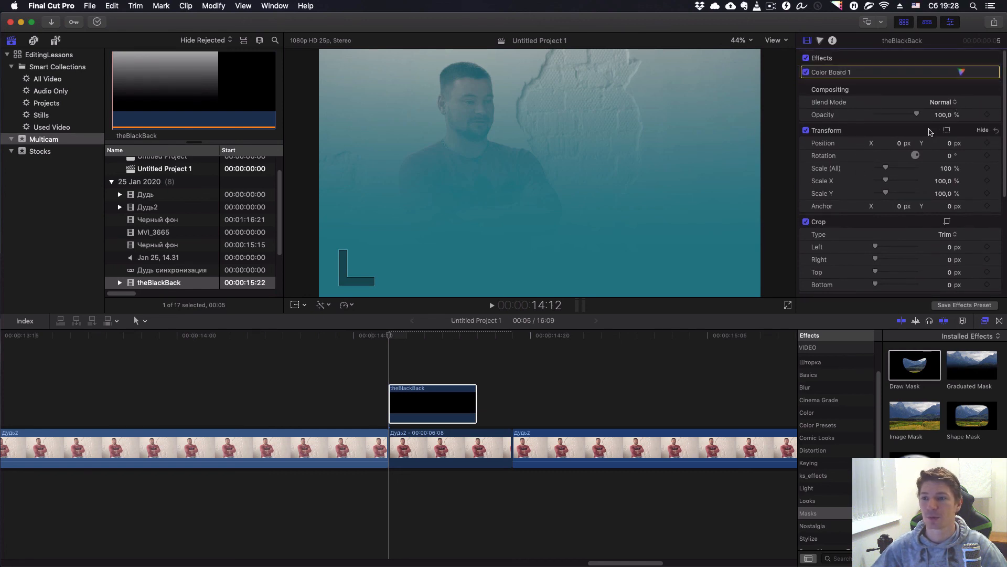
left_click(954, 102)
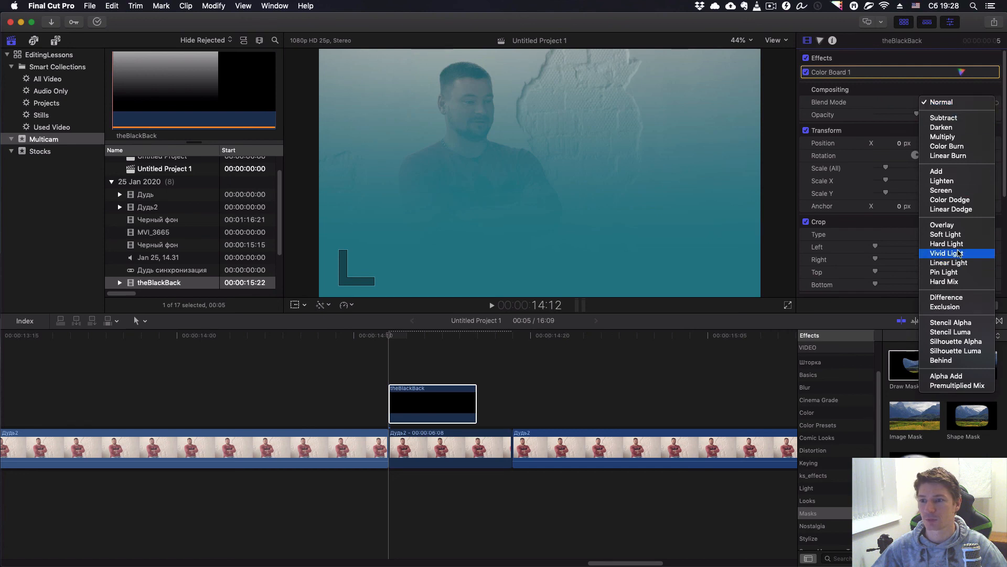
left_click(959, 253)
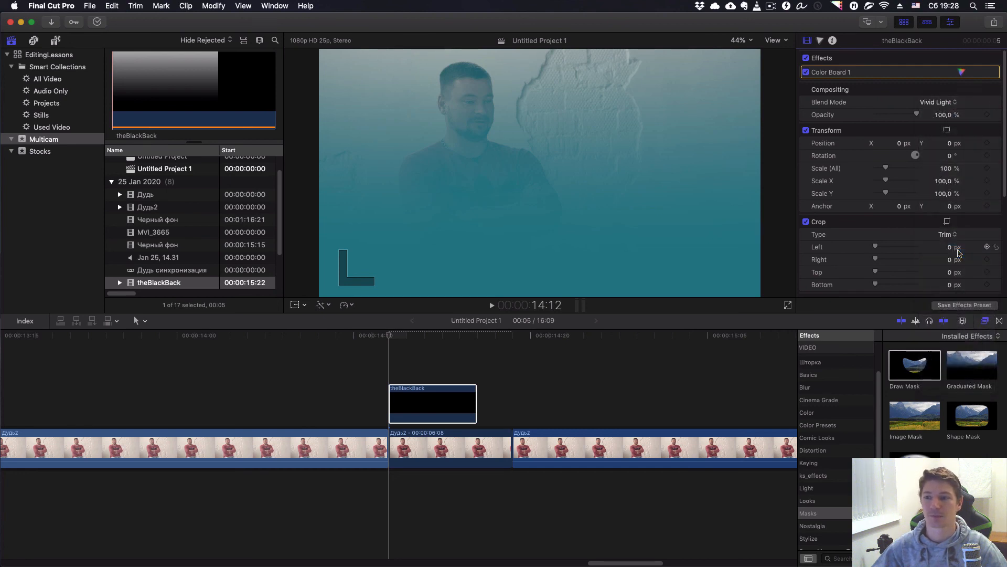